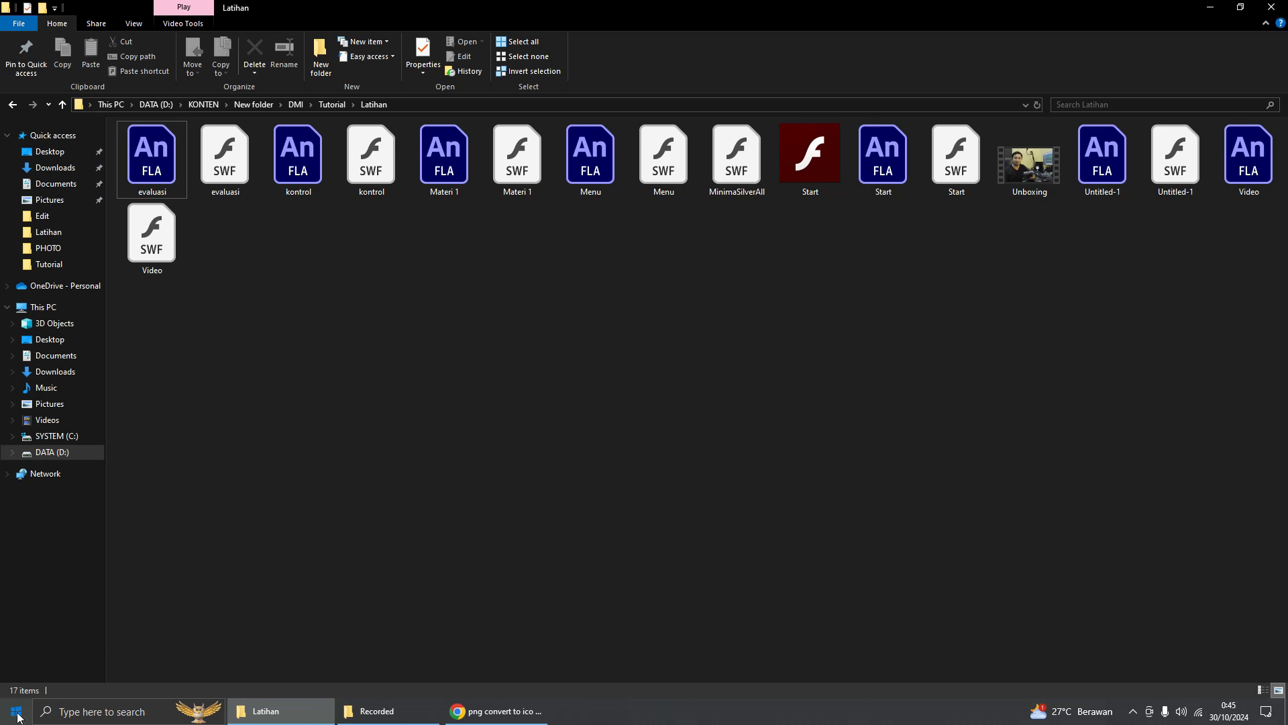
left_click(16, 711)
scroll(320, 464, "down", 10)
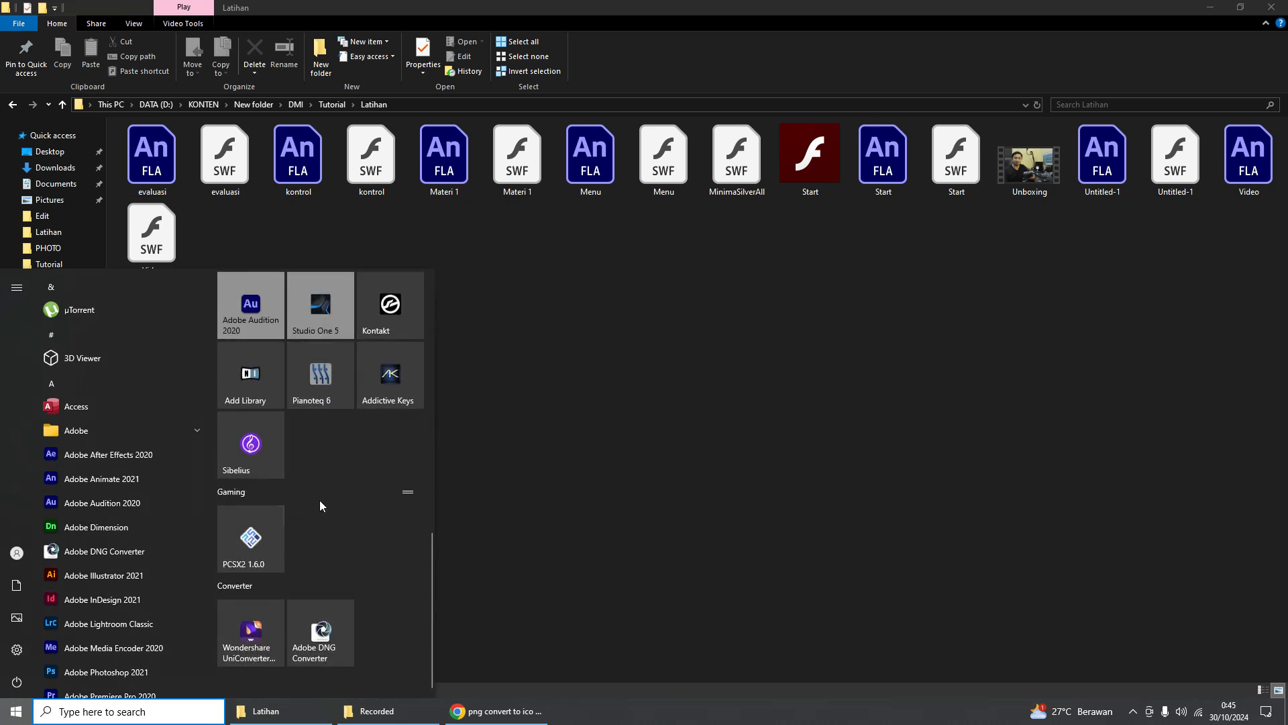
scroll(319, 501, "up", 8)
left_click(747, 326)
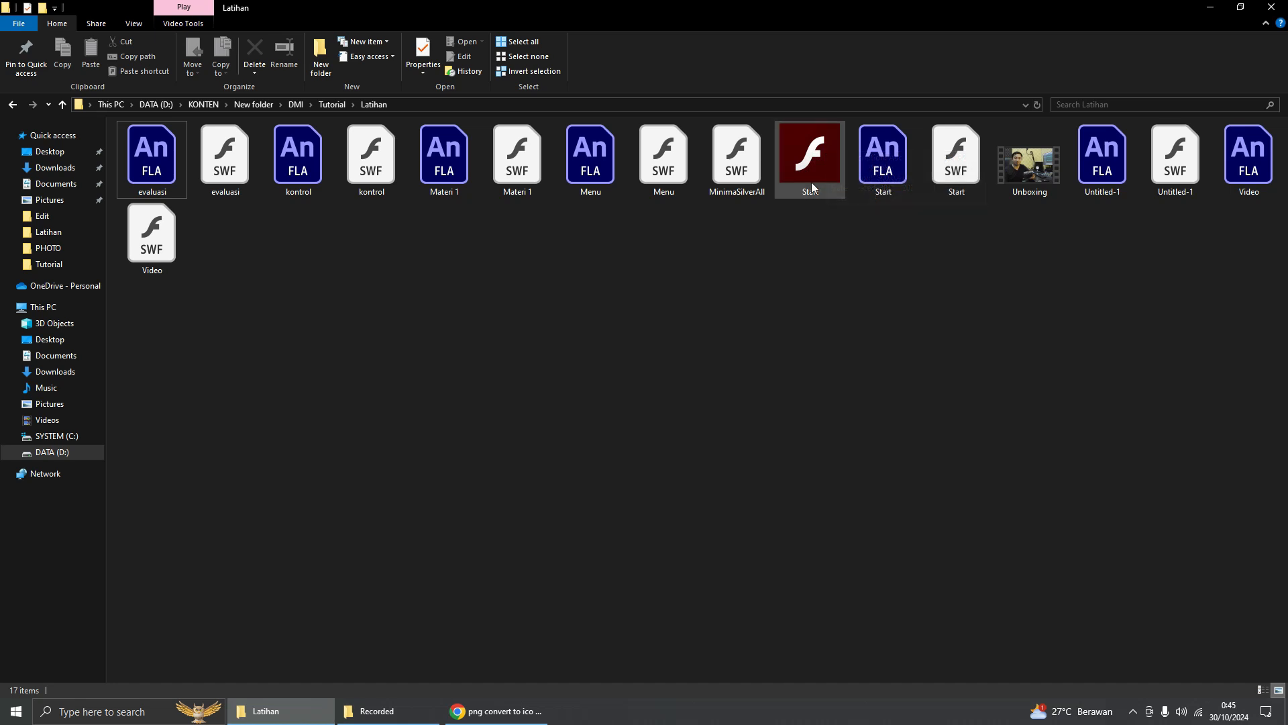
mouse_move(814, 164)
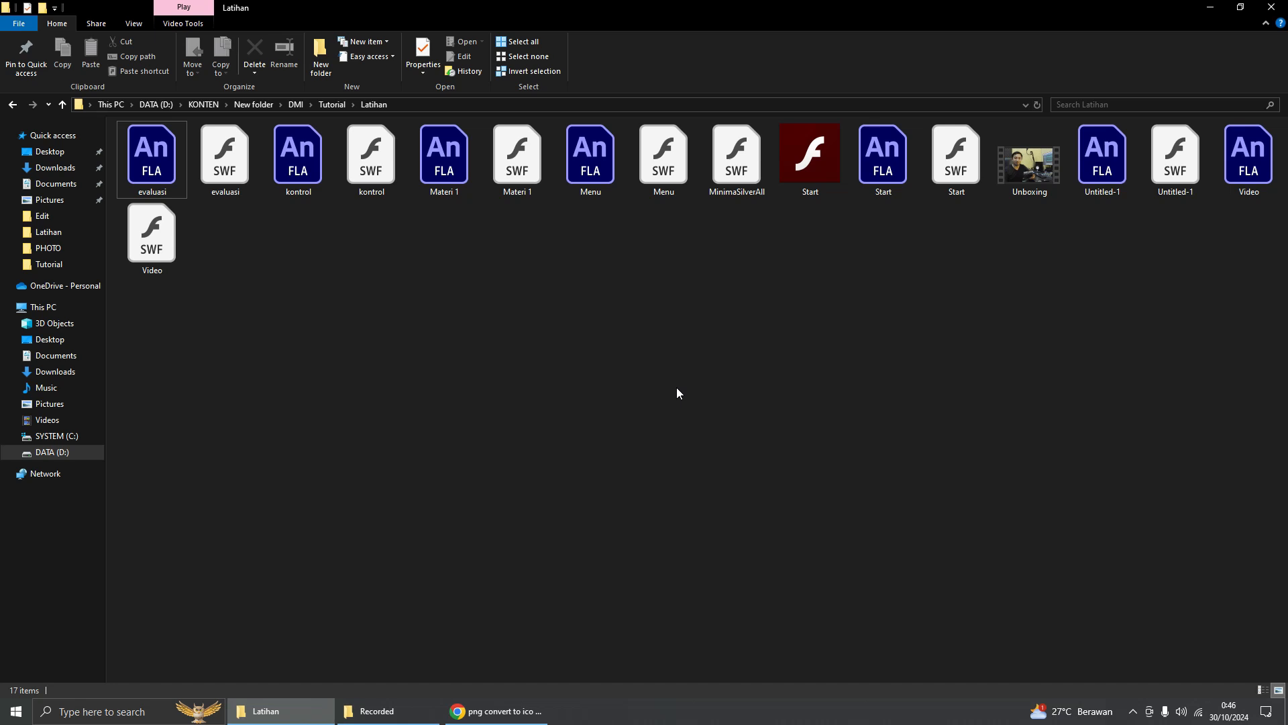
left_click(22, 711)
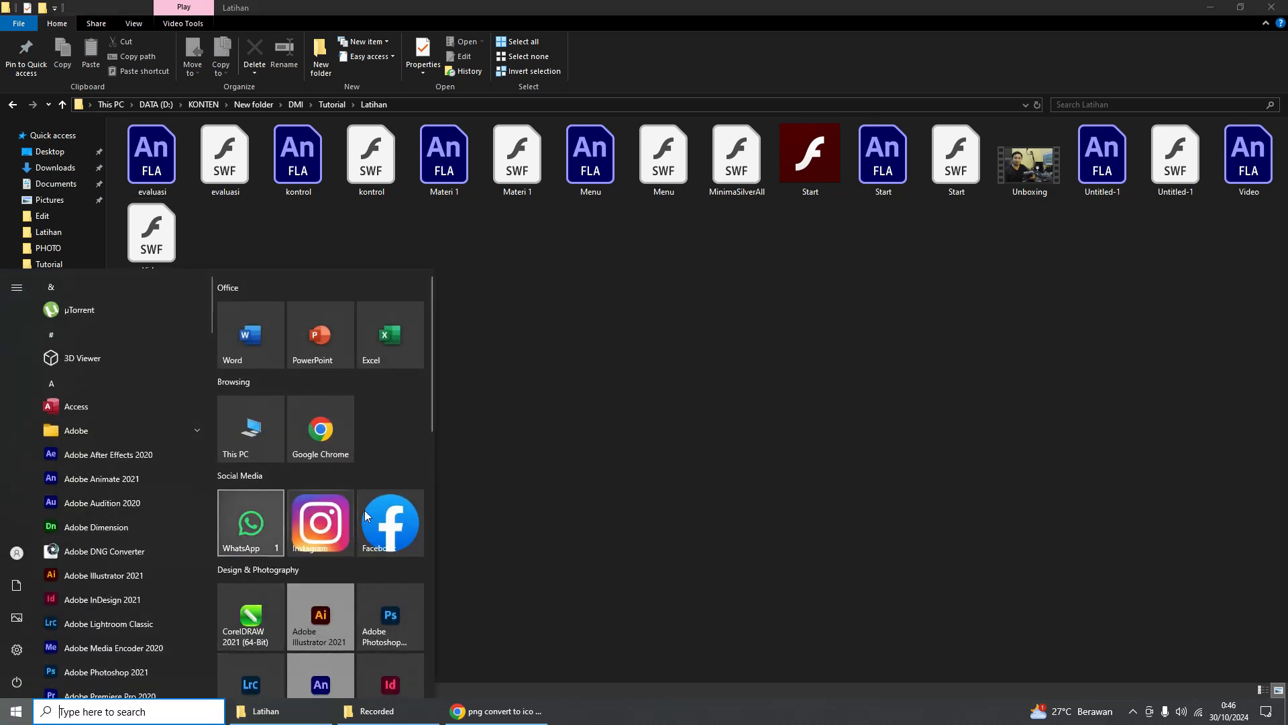
left_click(533, 488)
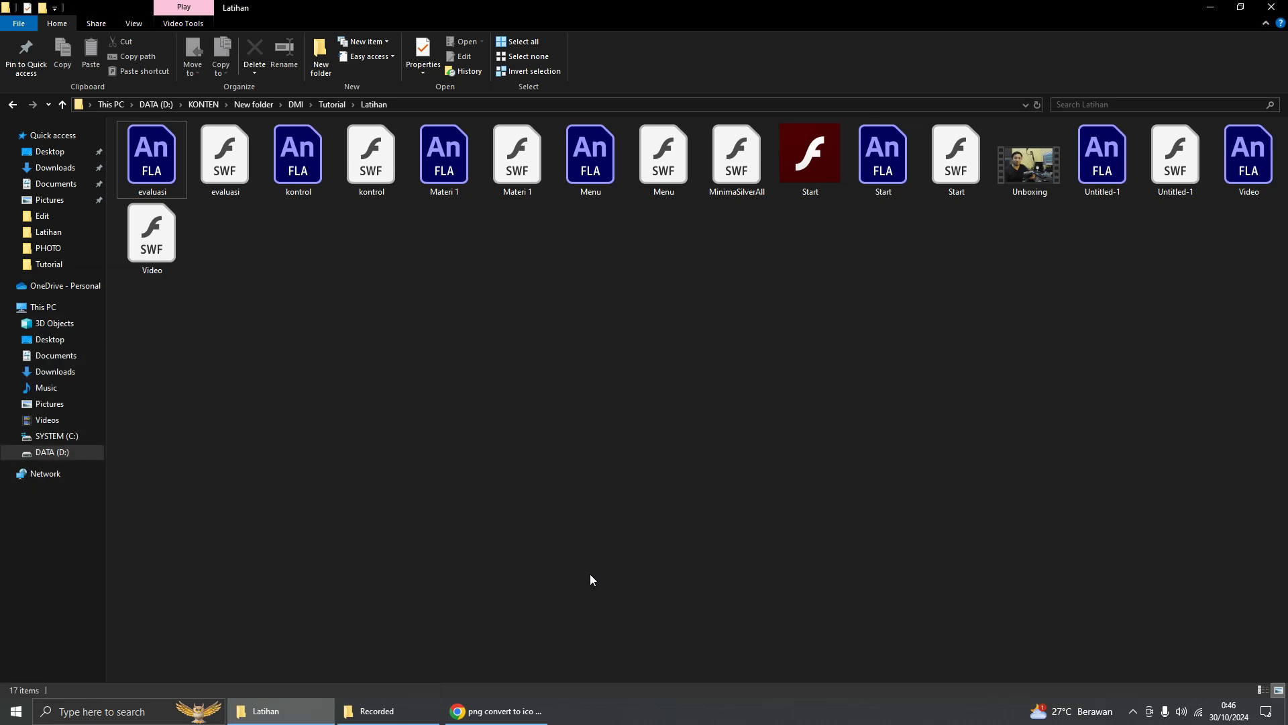
left_click(495, 711)
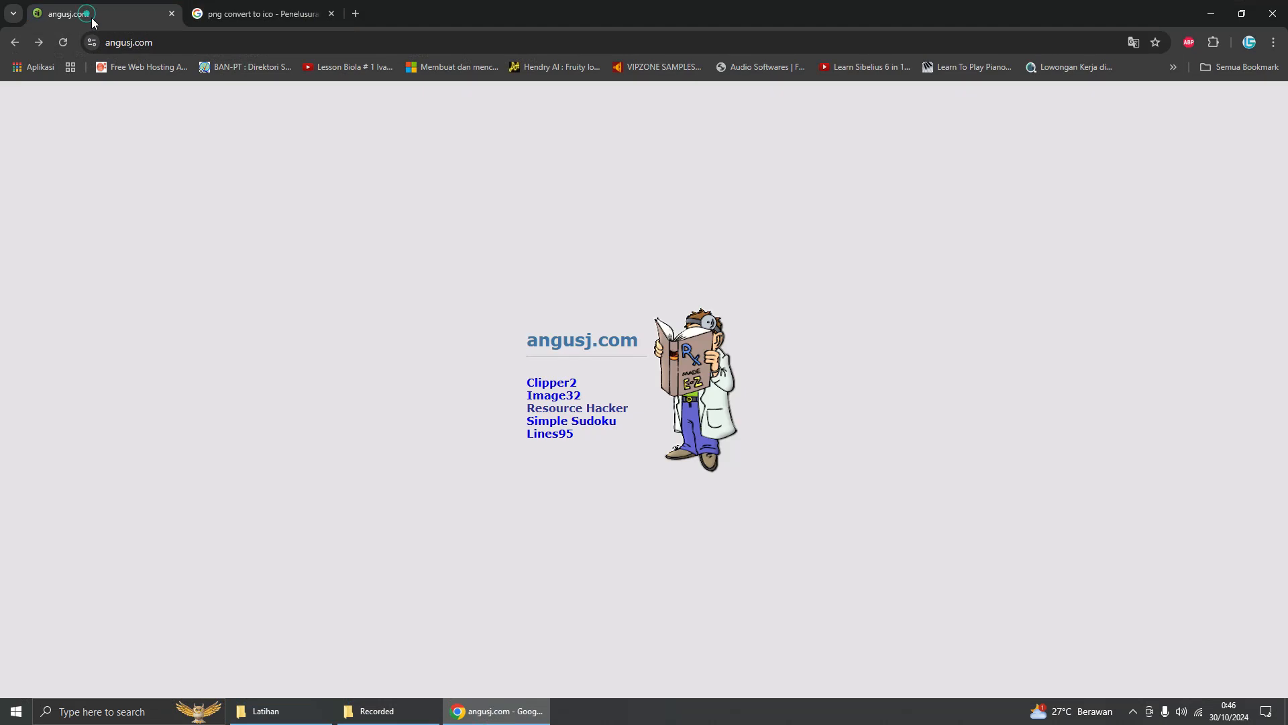
left_click(89, 17)
left_click(489, 717)
Step: Go up from the Latihan folder through Tutorial to the parent DMI folder
left_click(788, 393)
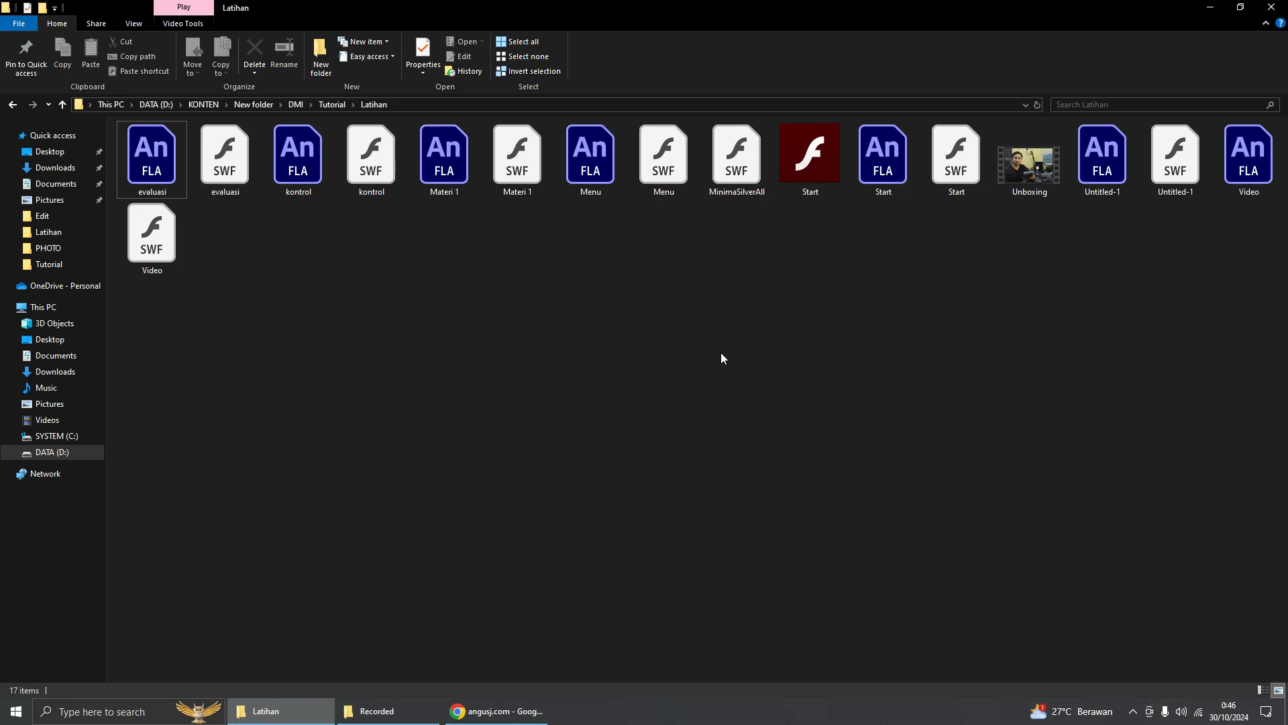
left_click(332, 104)
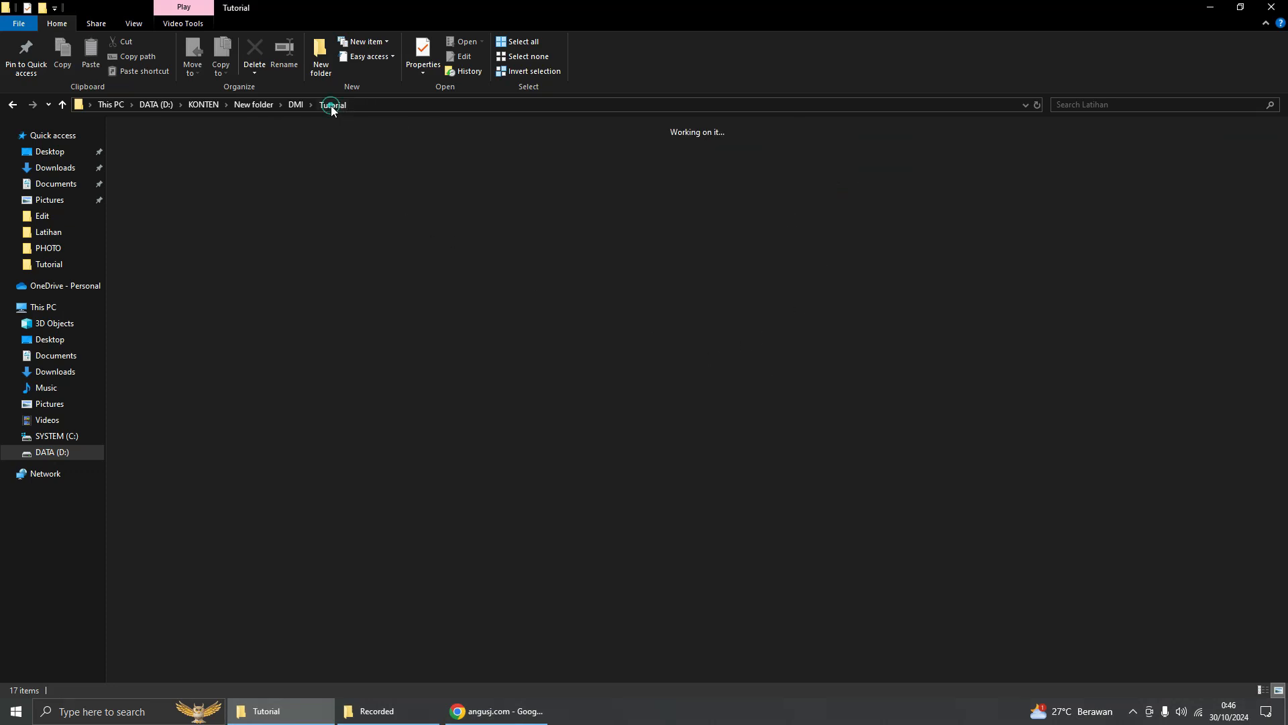
left_click(296, 104)
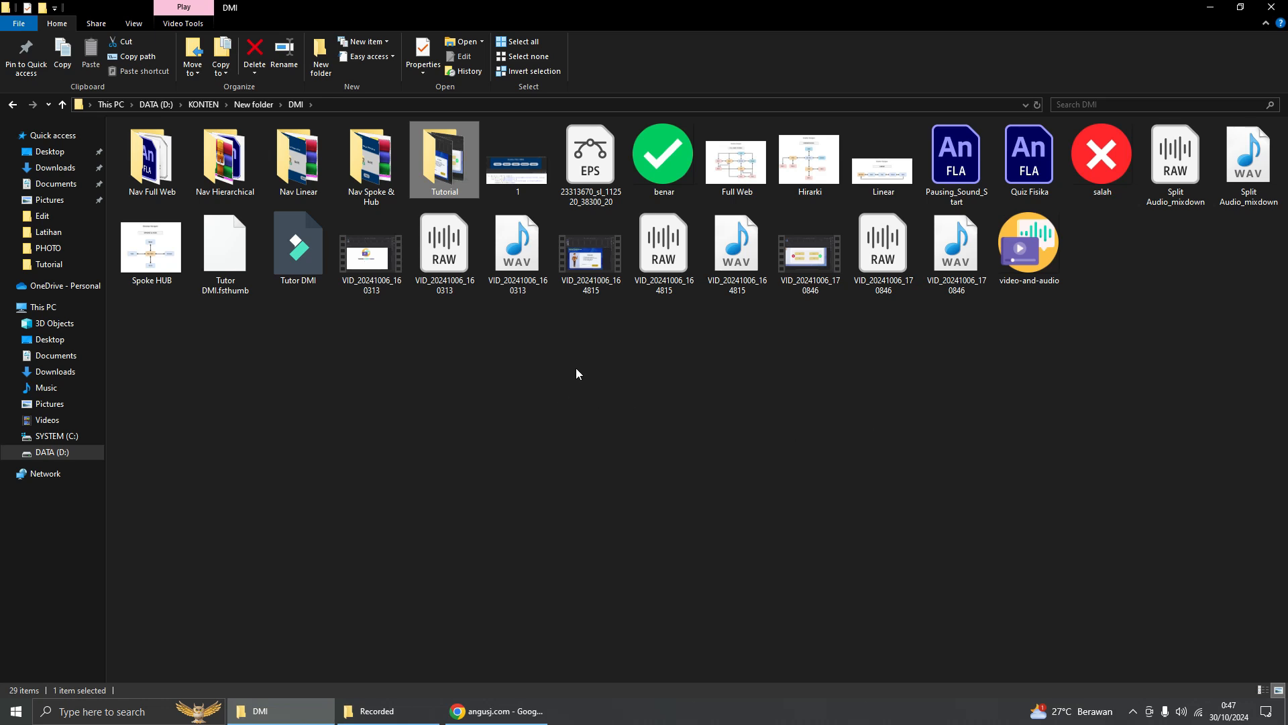
Step: Switch the DMI folder's file display between the Details, Tiles and Large icons layouts, ending on Large icons
left_click(1262, 691)
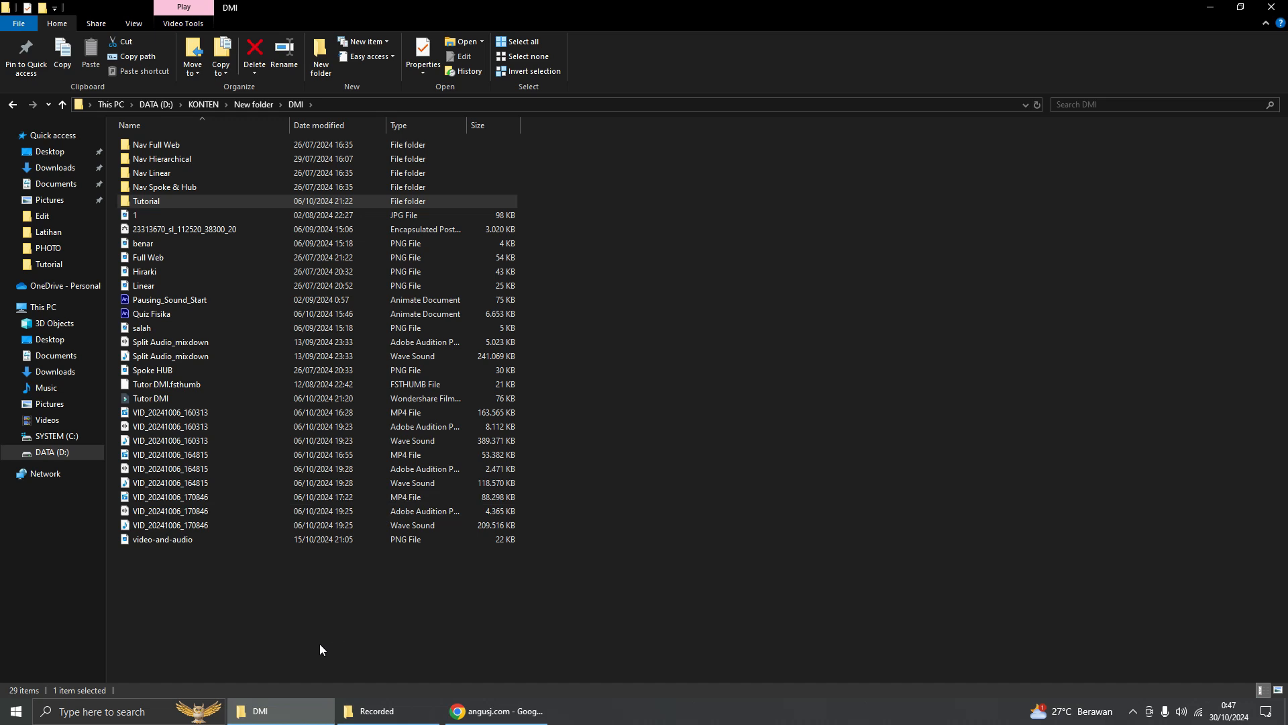
left_click(1278, 690)
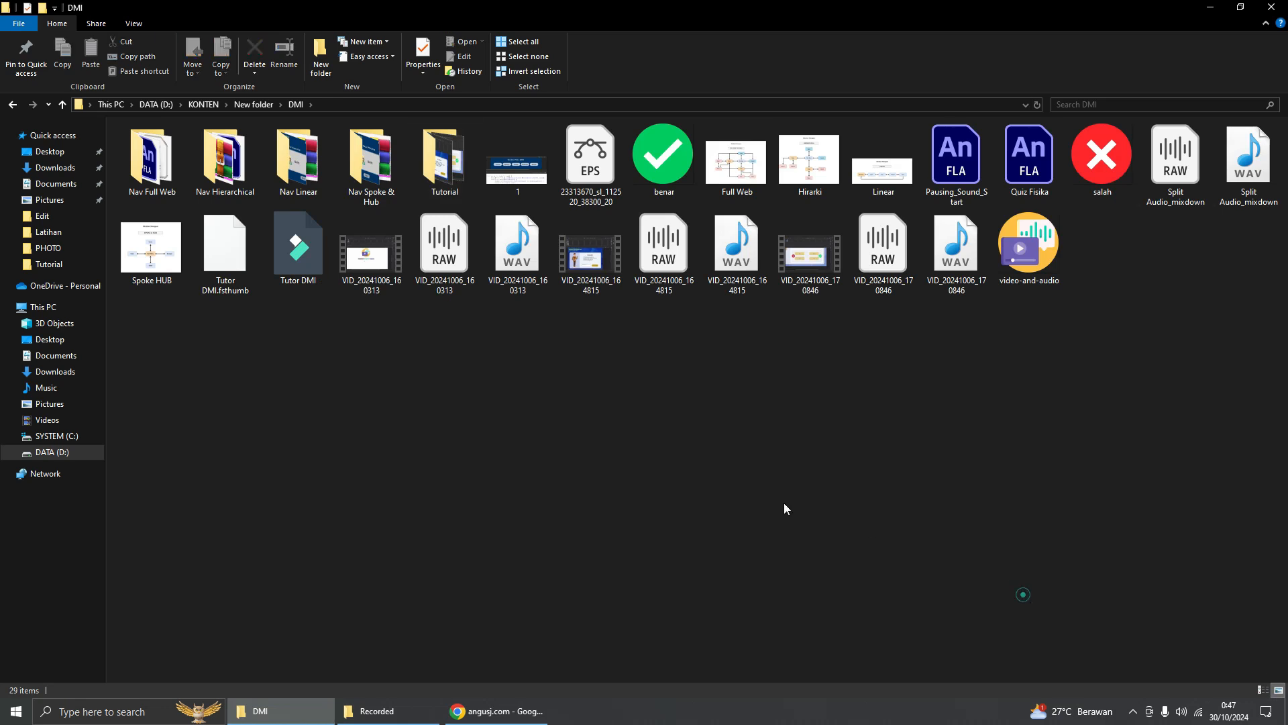
left_click(131, 24)
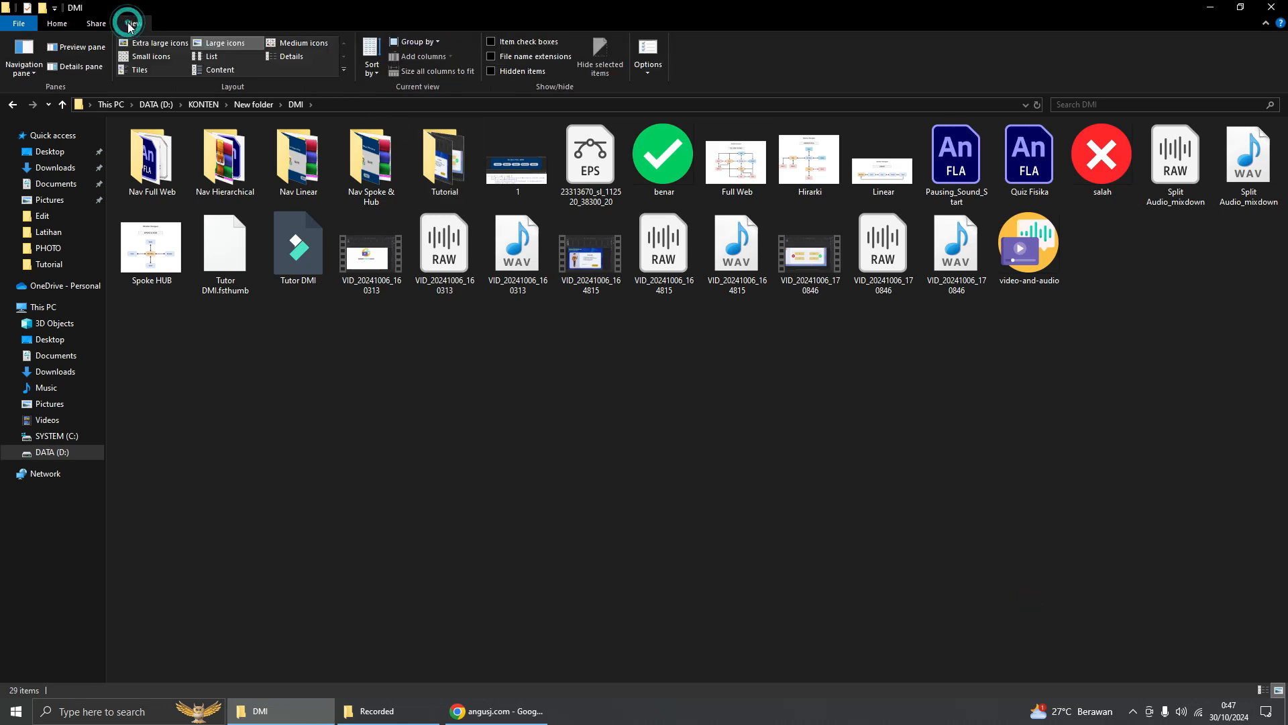
left_click(141, 70)
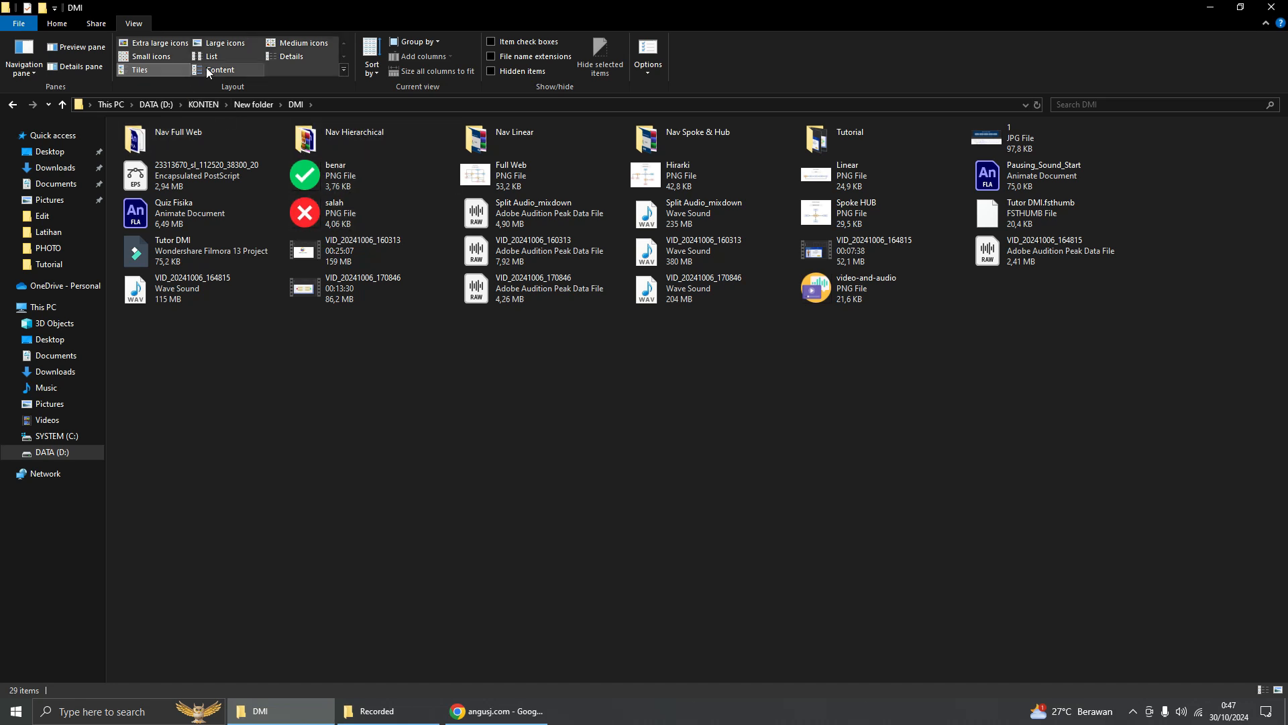
left_click(283, 55)
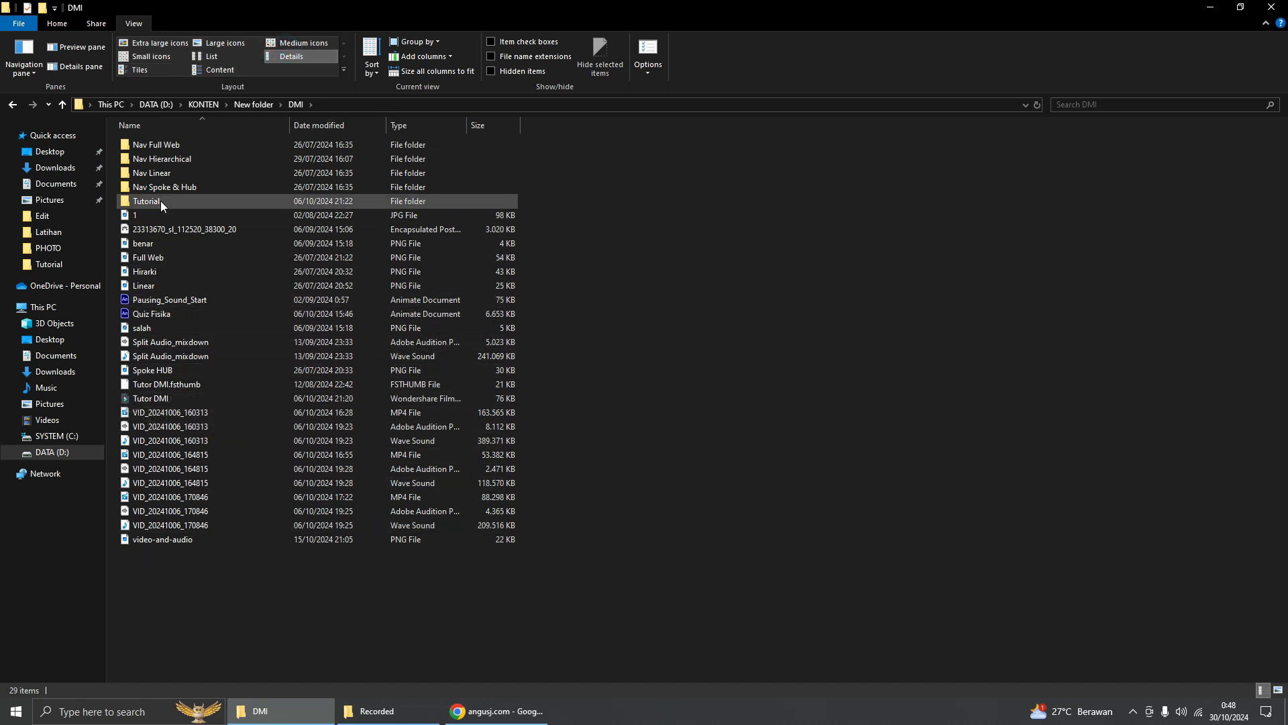
left_click(231, 45)
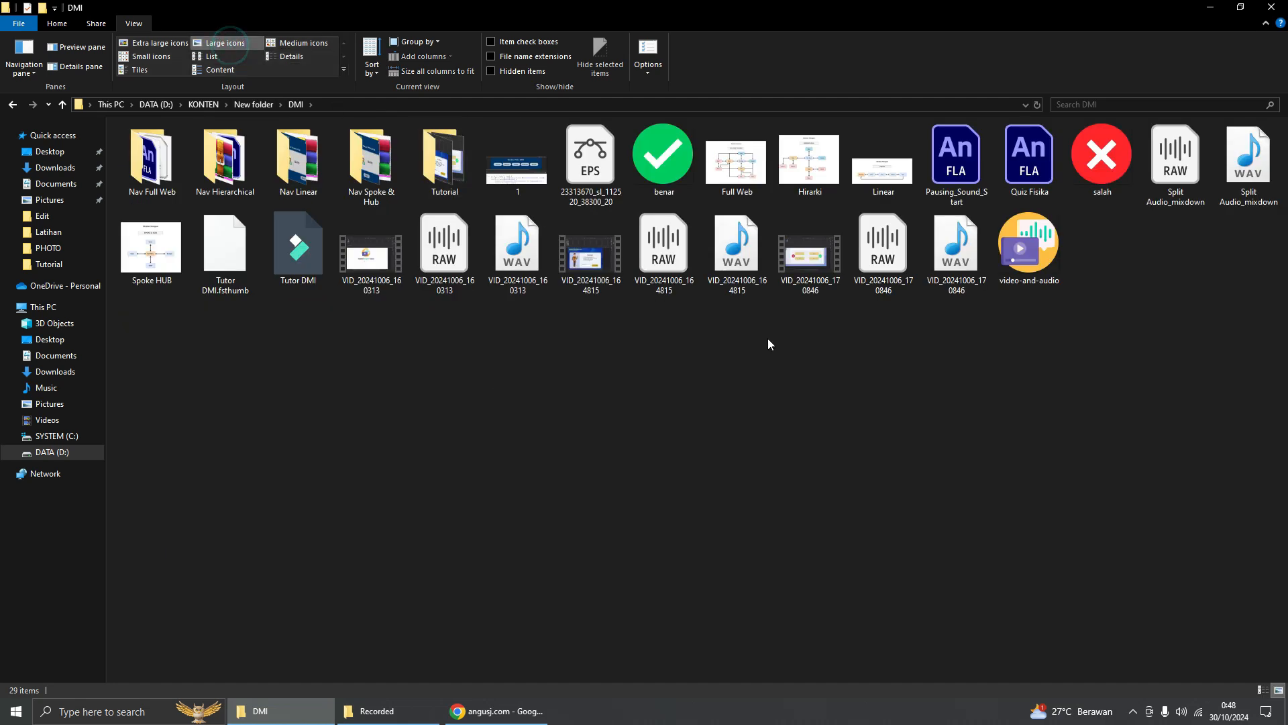
left_click(839, 400)
left_click(57, 25)
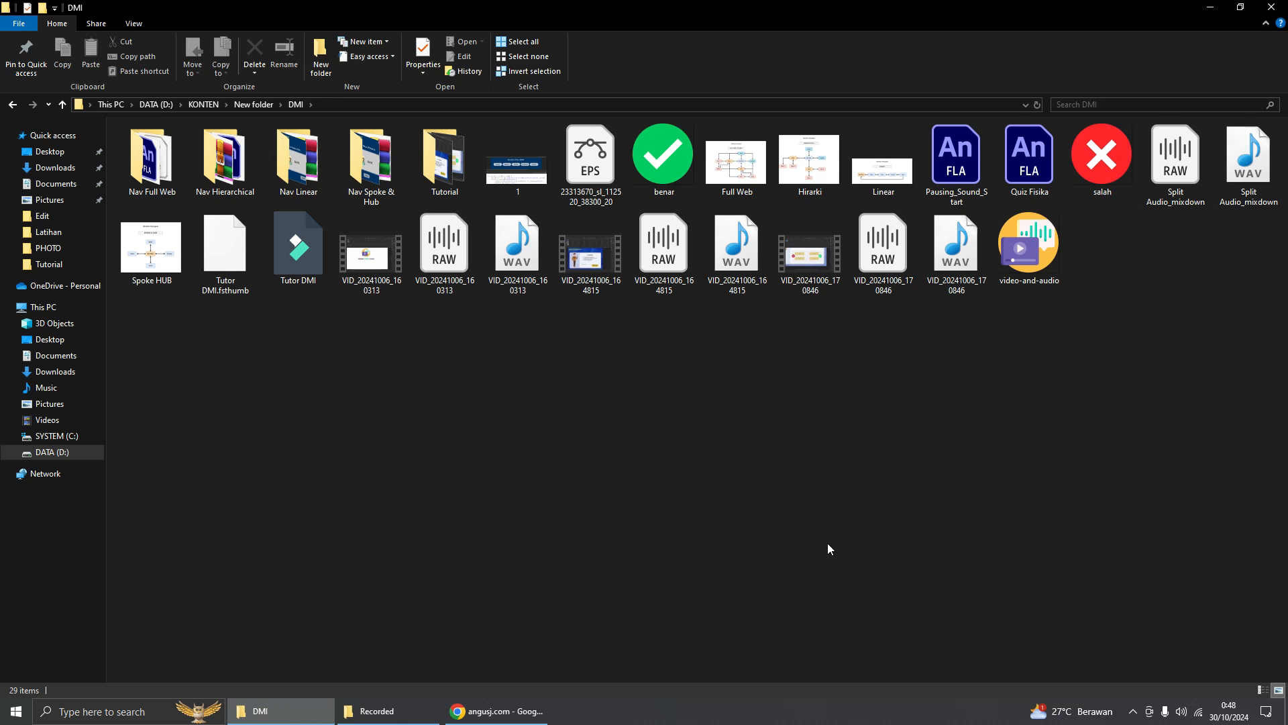
Step: Switch to Chrome and open FreeConvert's PNG to ICO Converter from the "png convert to ico" search results
left_click(537, 711)
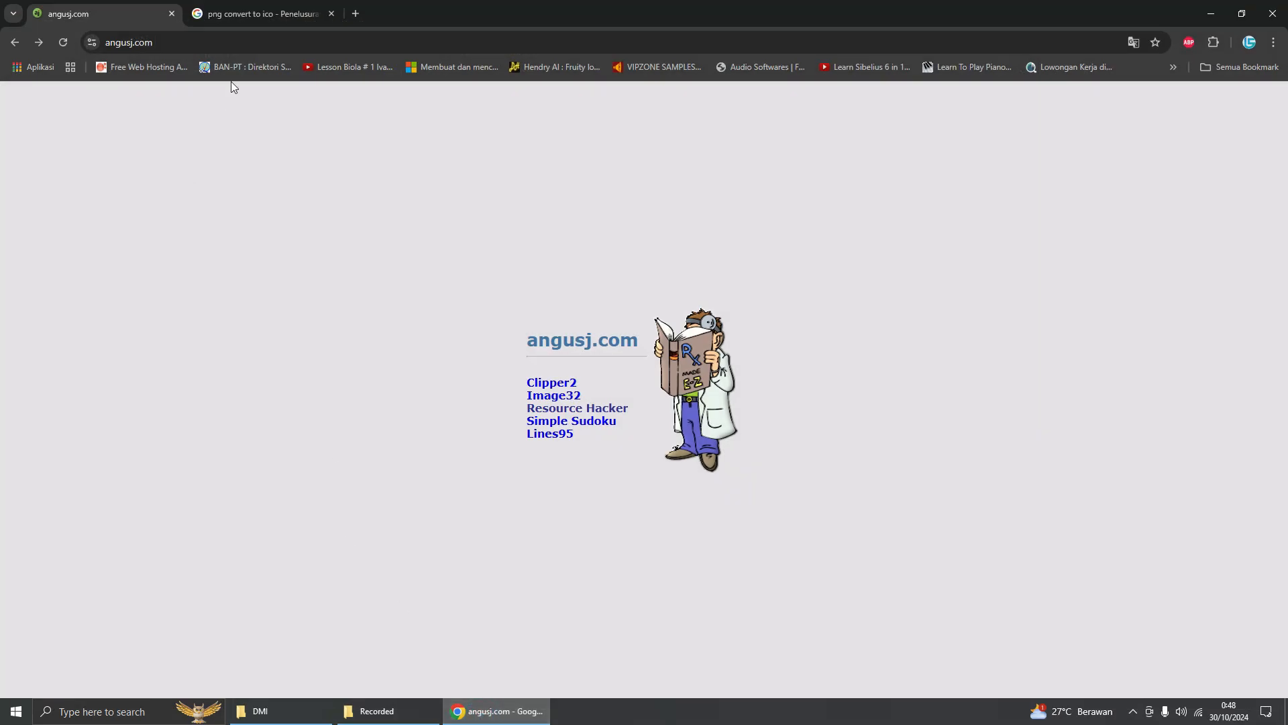
left_click(248, 14)
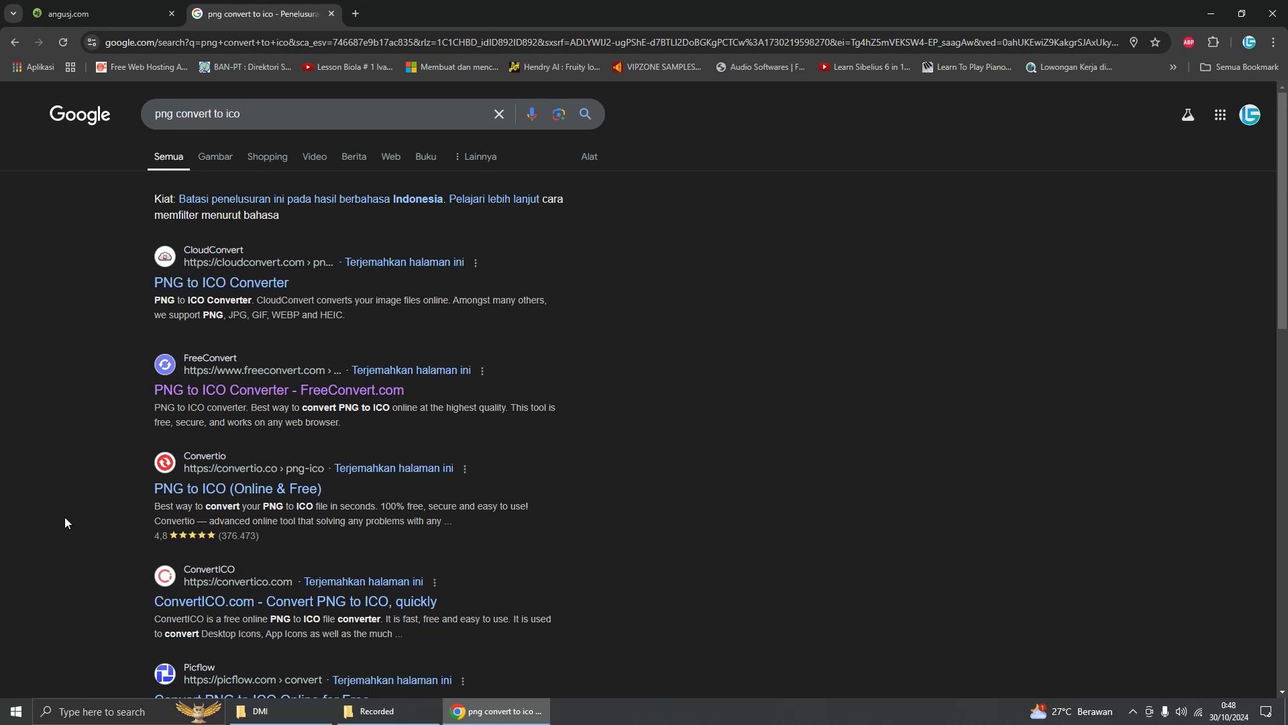
scroll(192, 421, "down", 7)
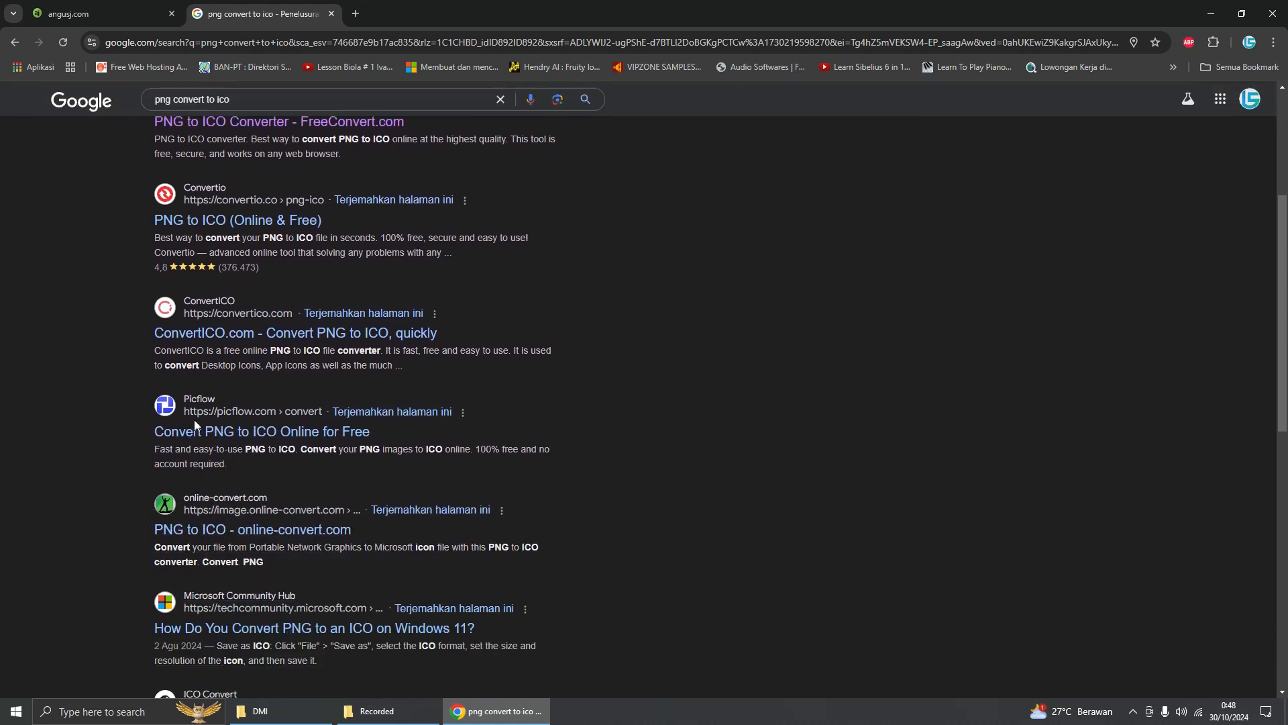
scroll(203, 487, "down", 3)
scroll(204, 510, "up", 10)
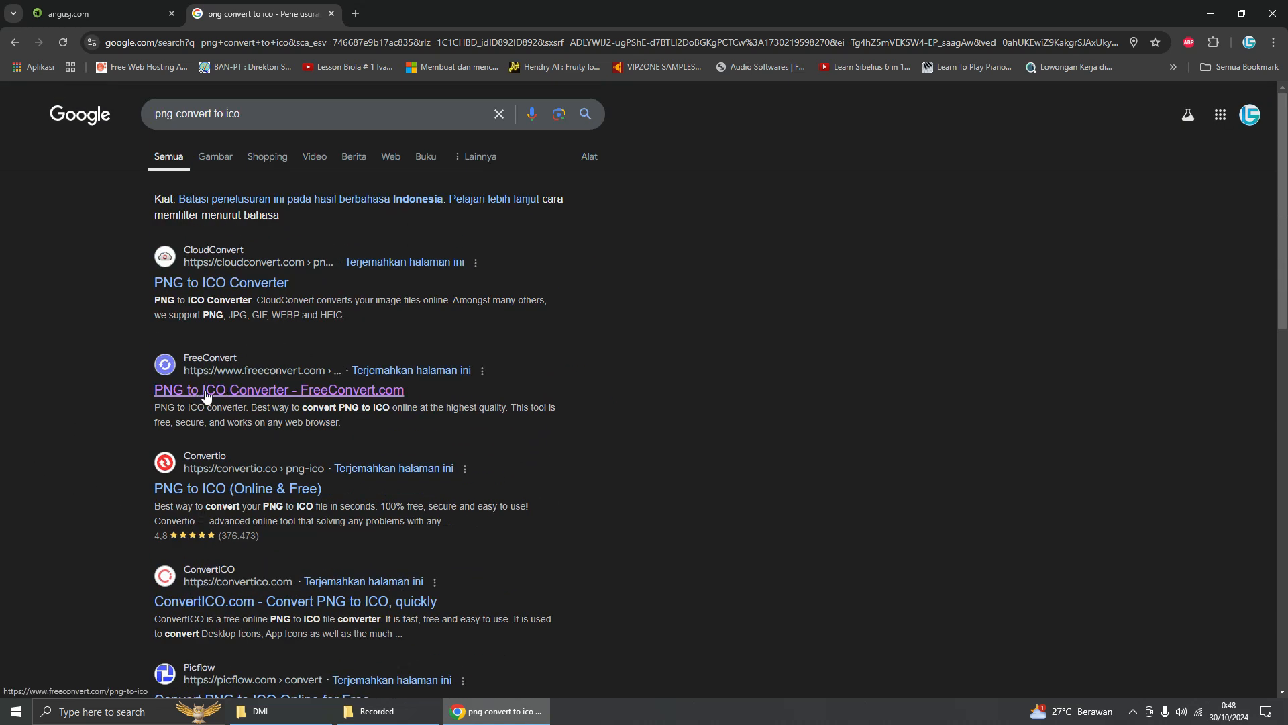
left_click(243, 396)
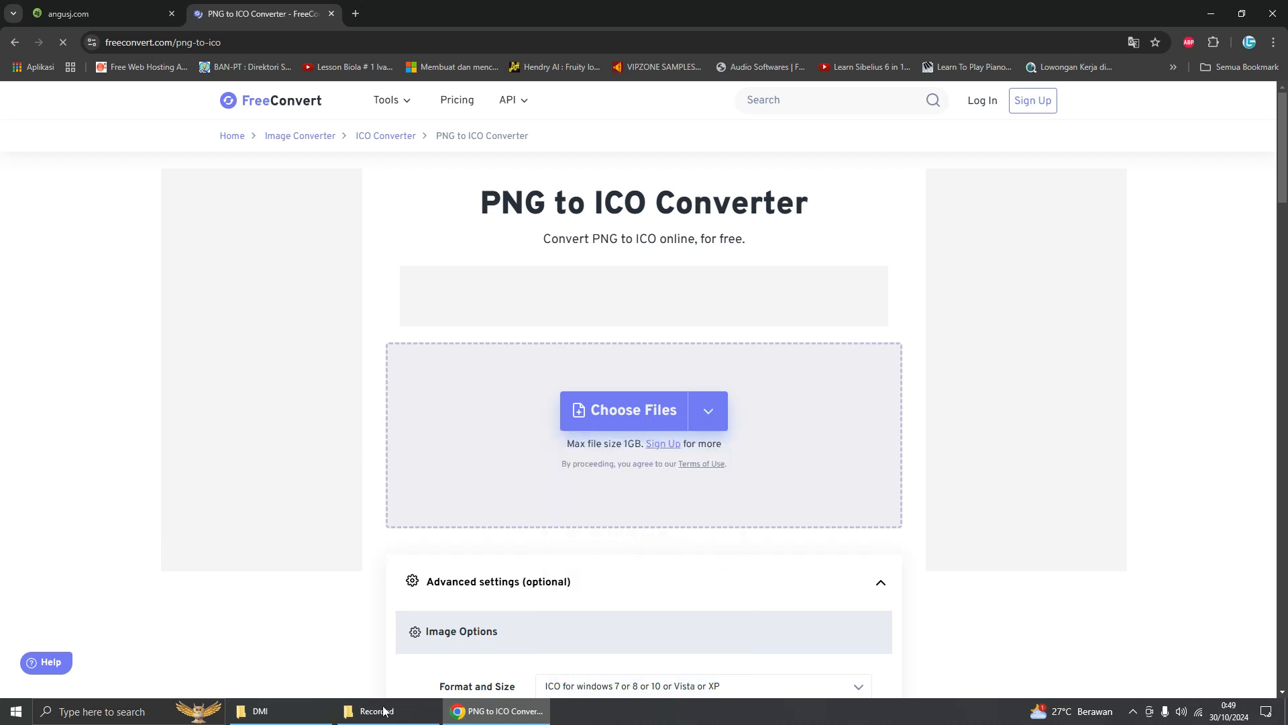
Step: Add video-and-audio.png from the DMI folder to the PNG to ICO converter
left_click(275, 711)
left_click(1032, 249)
left_click_drag(1032, 249, 628, 401)
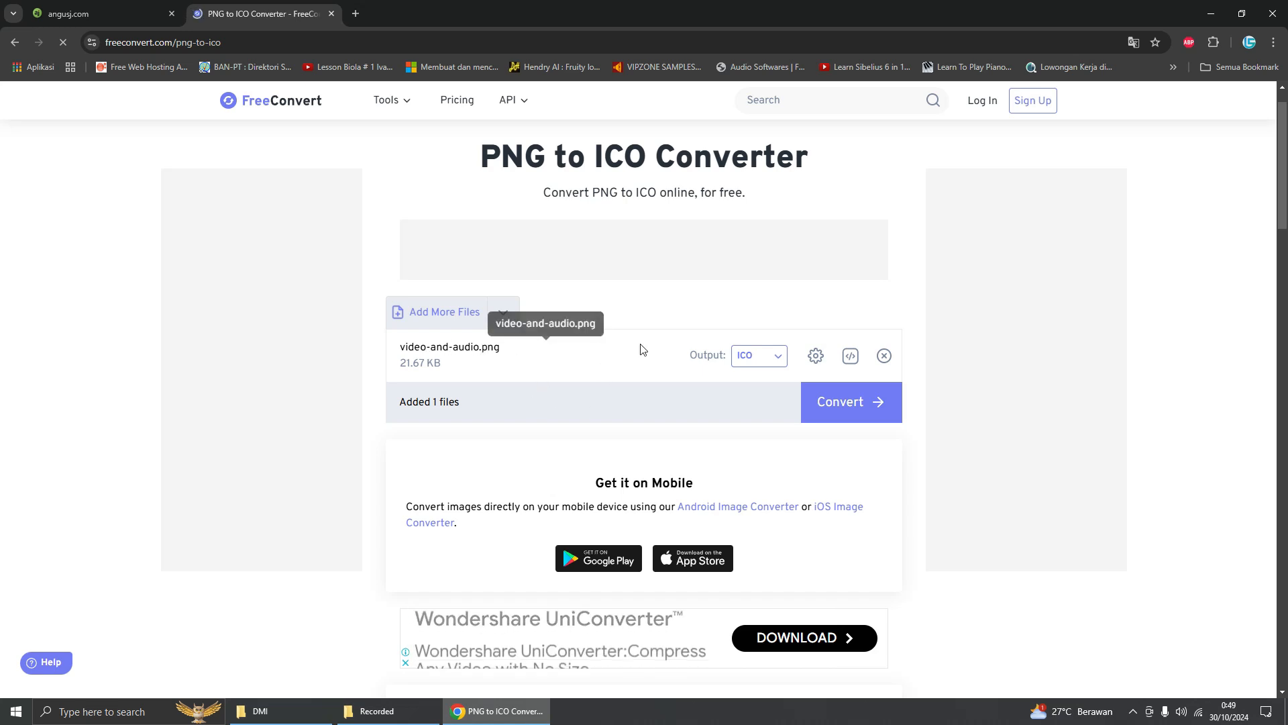
Step: Convert video-and-audio.png to ICO format and download the converted file
scroll(709, 439, "down", 5)
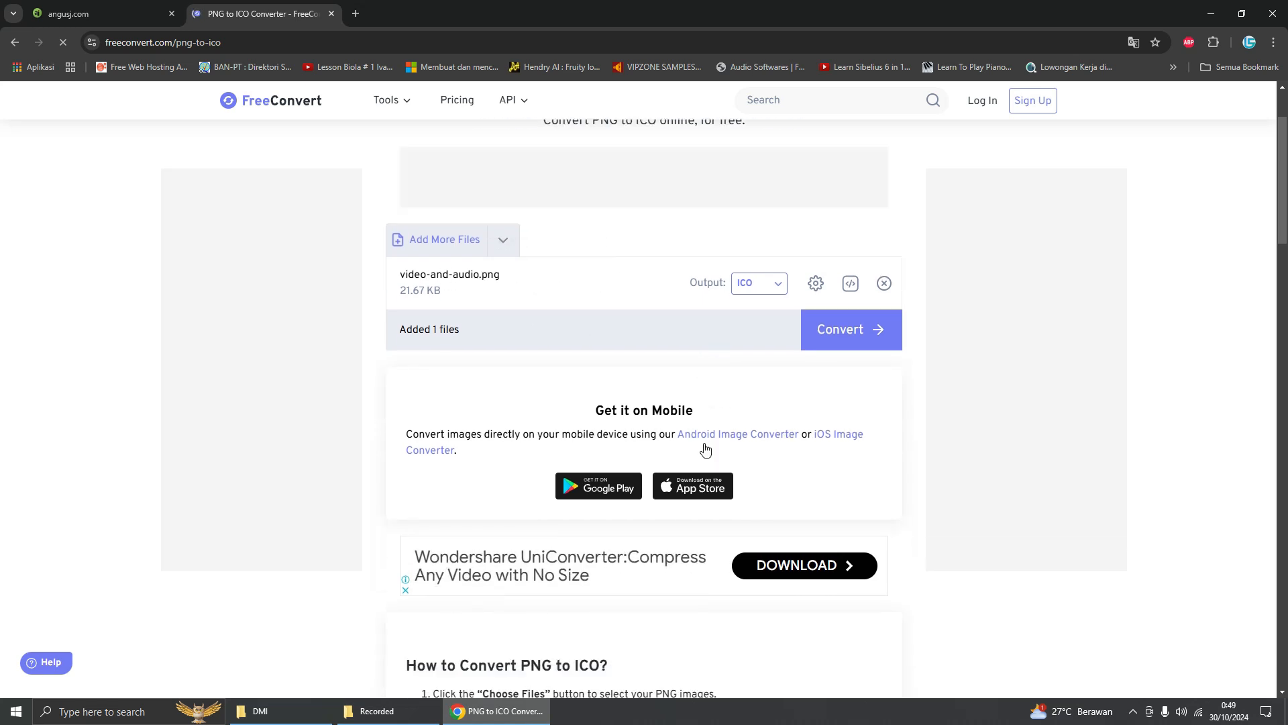
scroll(707, 448, "up", 5)
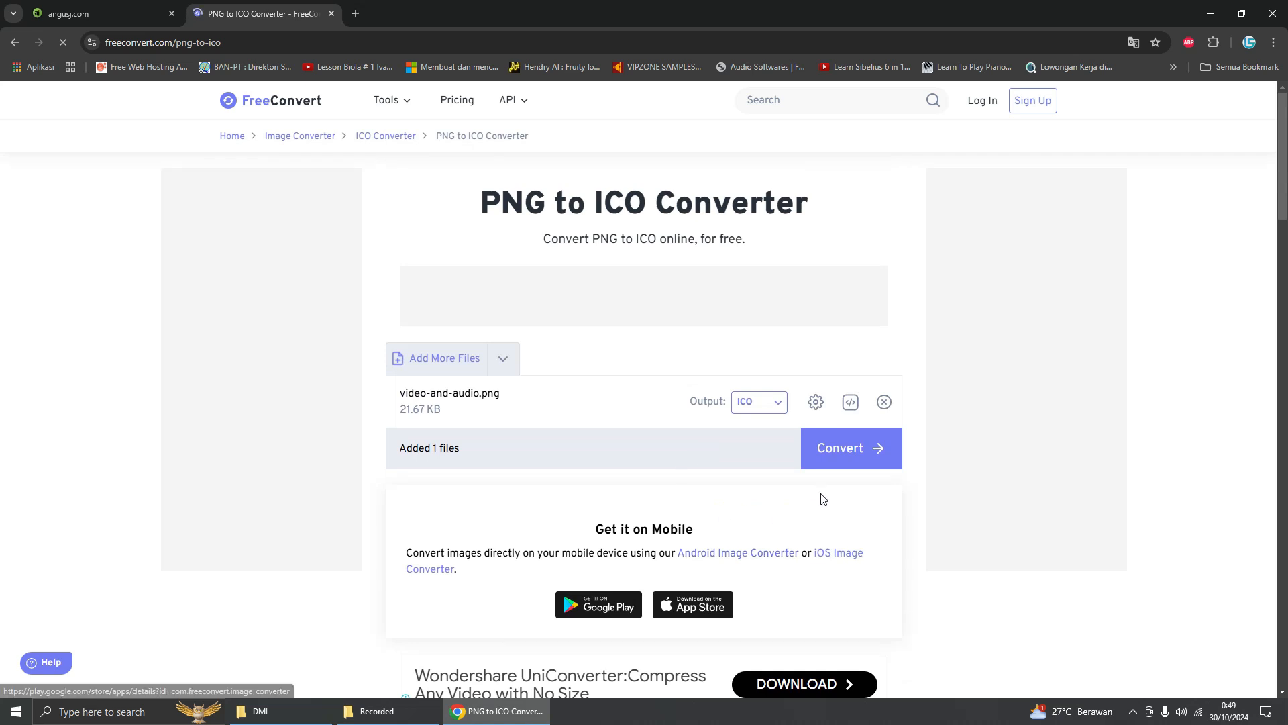
left_click(849, 449)
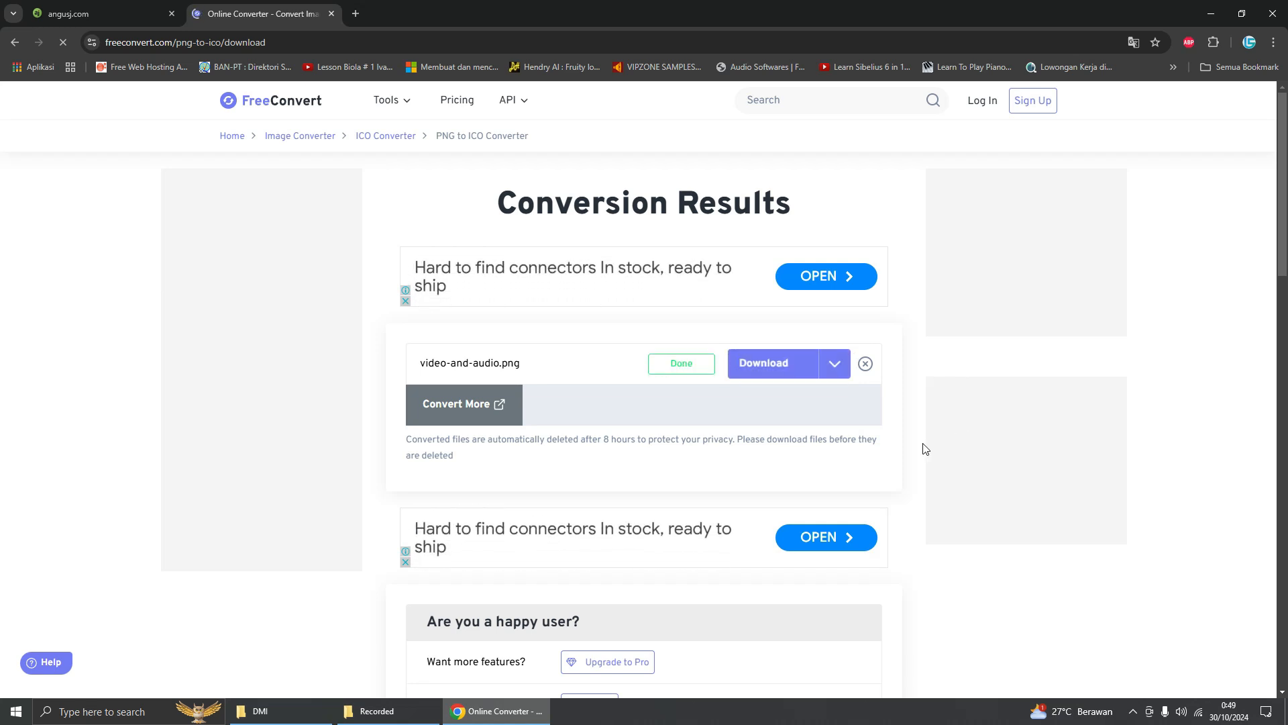
left_click(775, 378)
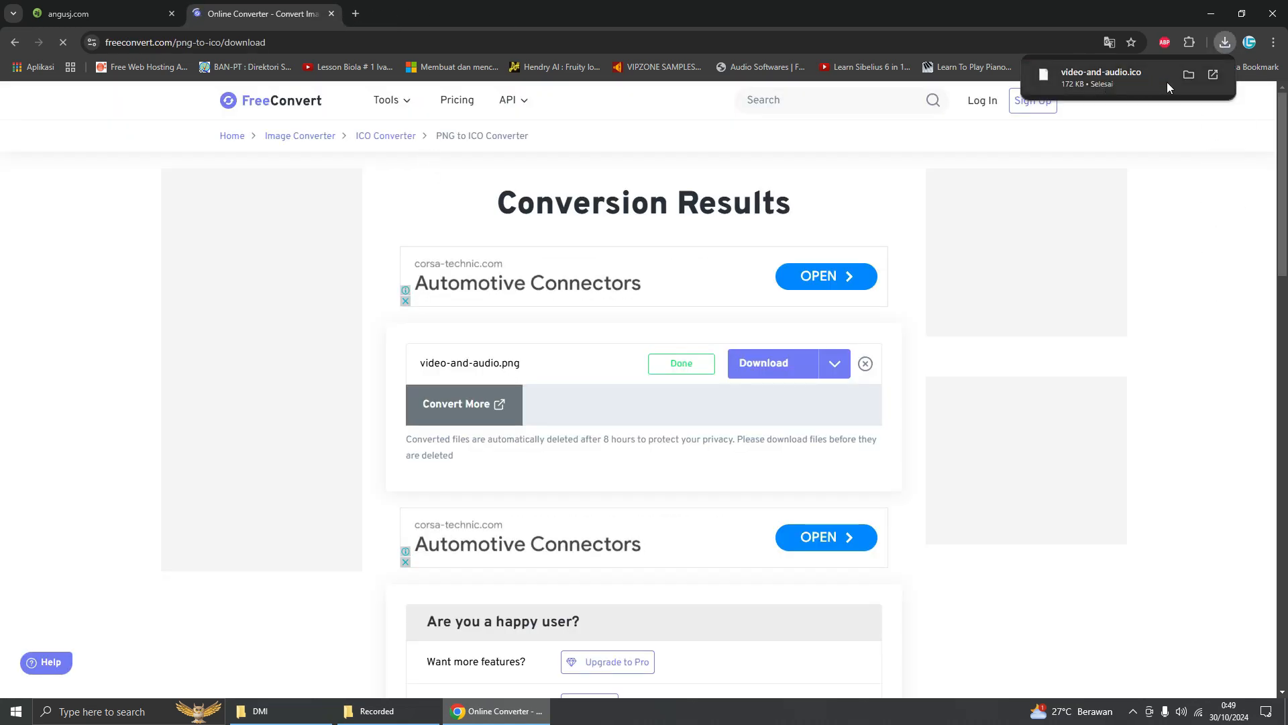
Step: Move the downloaded video-and-audio.ico from the Downloads folder into the DMI folder
left_click(1188, 75)
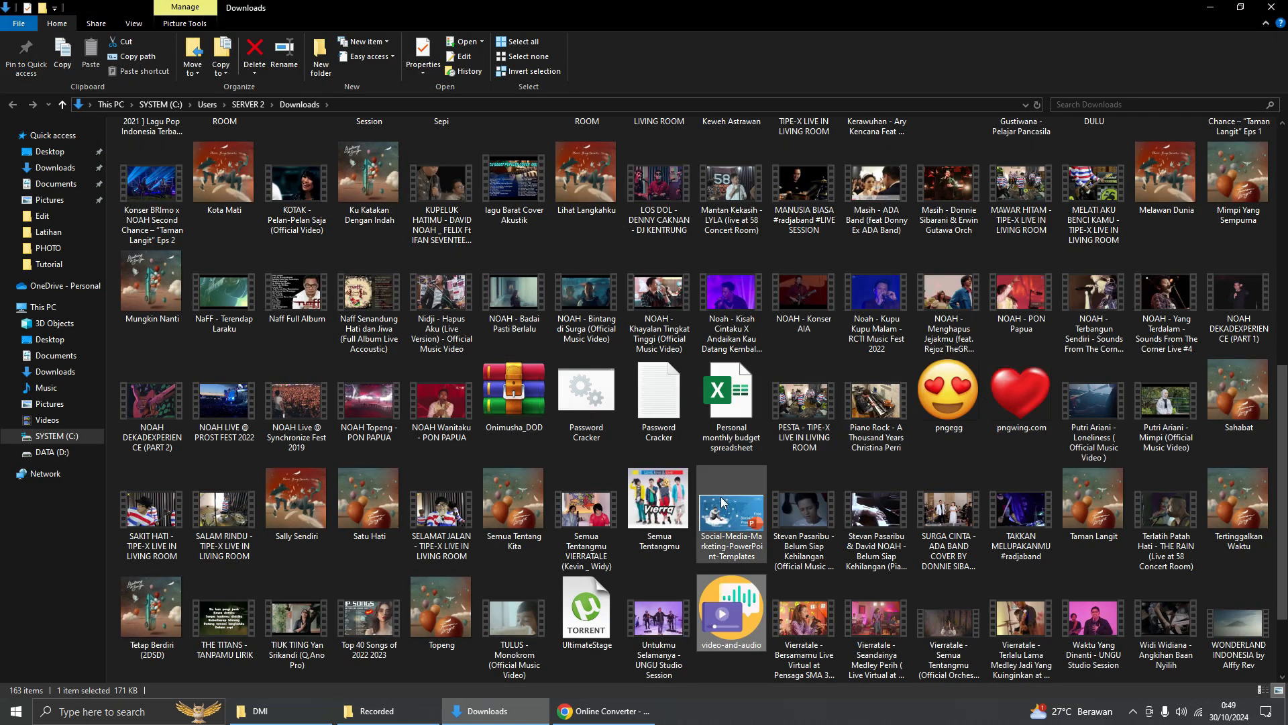
right_click(738, 617)
left_click(781, 526)
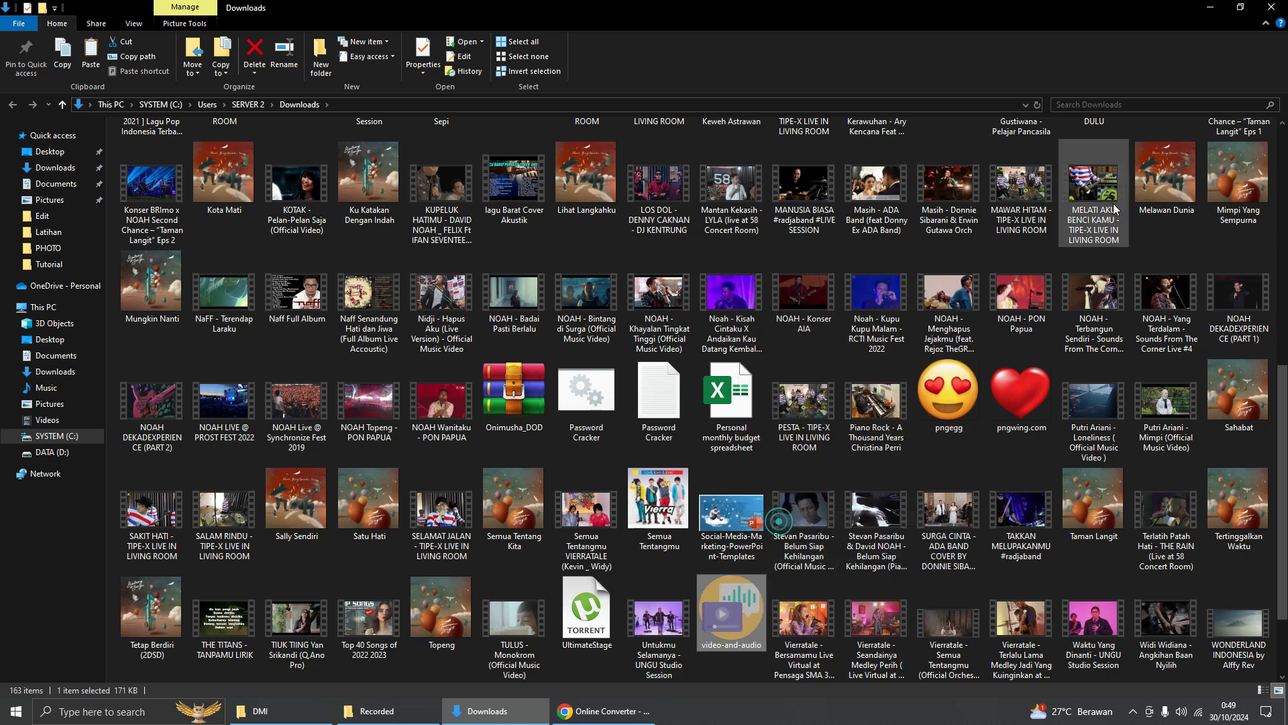
left_click(1273, 7)
left_click(269, 710)
left_click(649, 445)
right_click(830, 353)
left_click(872, 447)
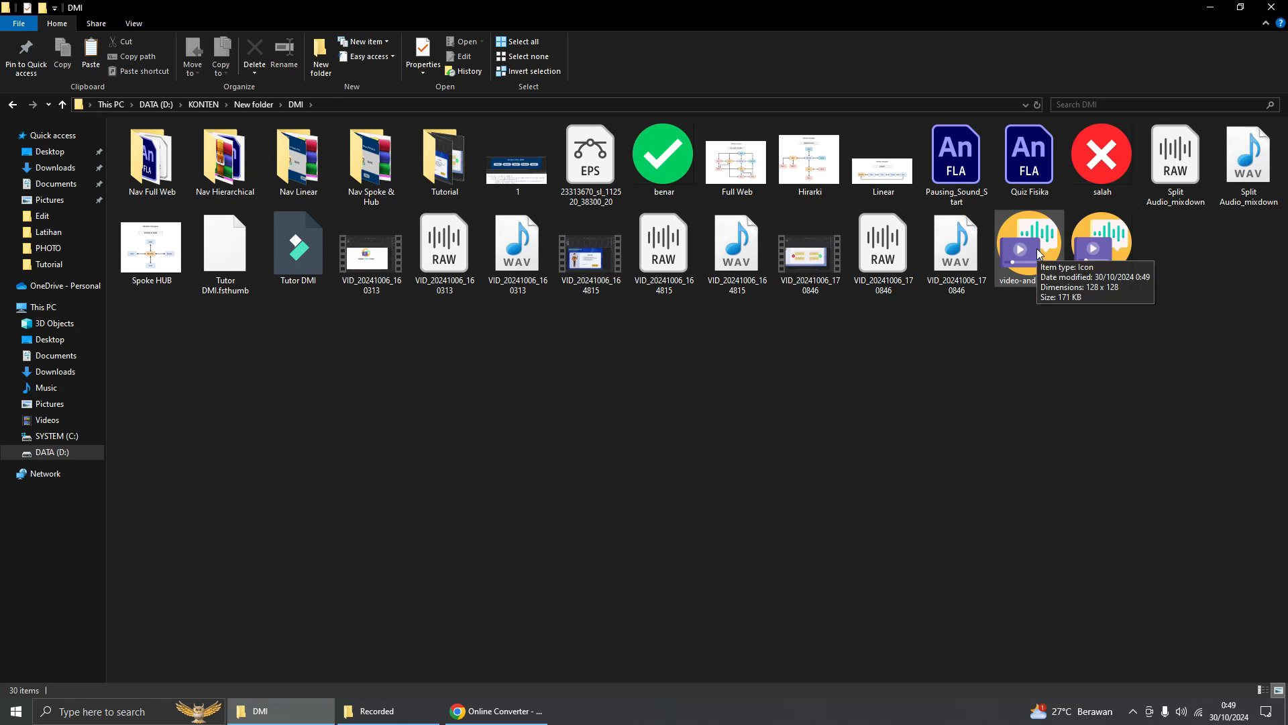
Step: Check the file type of the video-and-audio PNG image in its properties, and close them
right_click(1107, 250)
left_click(1099, 623)
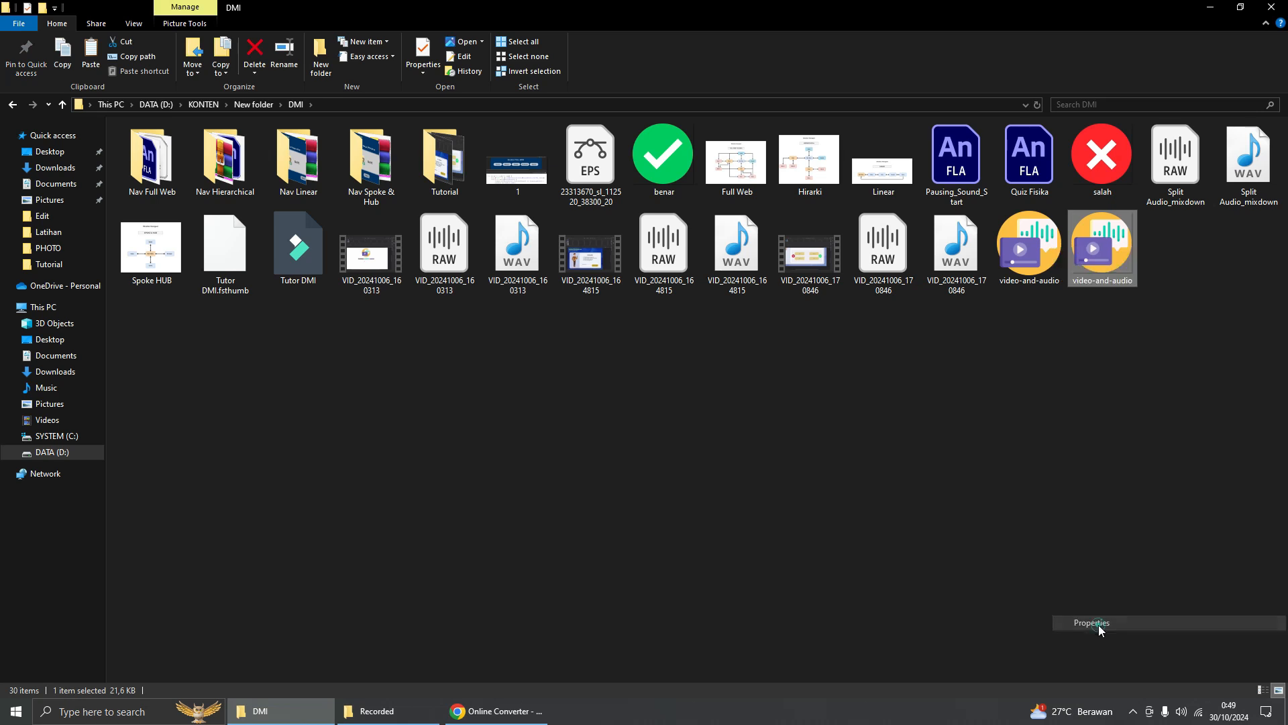
left_click_drag(1180, 258, 739, 304)
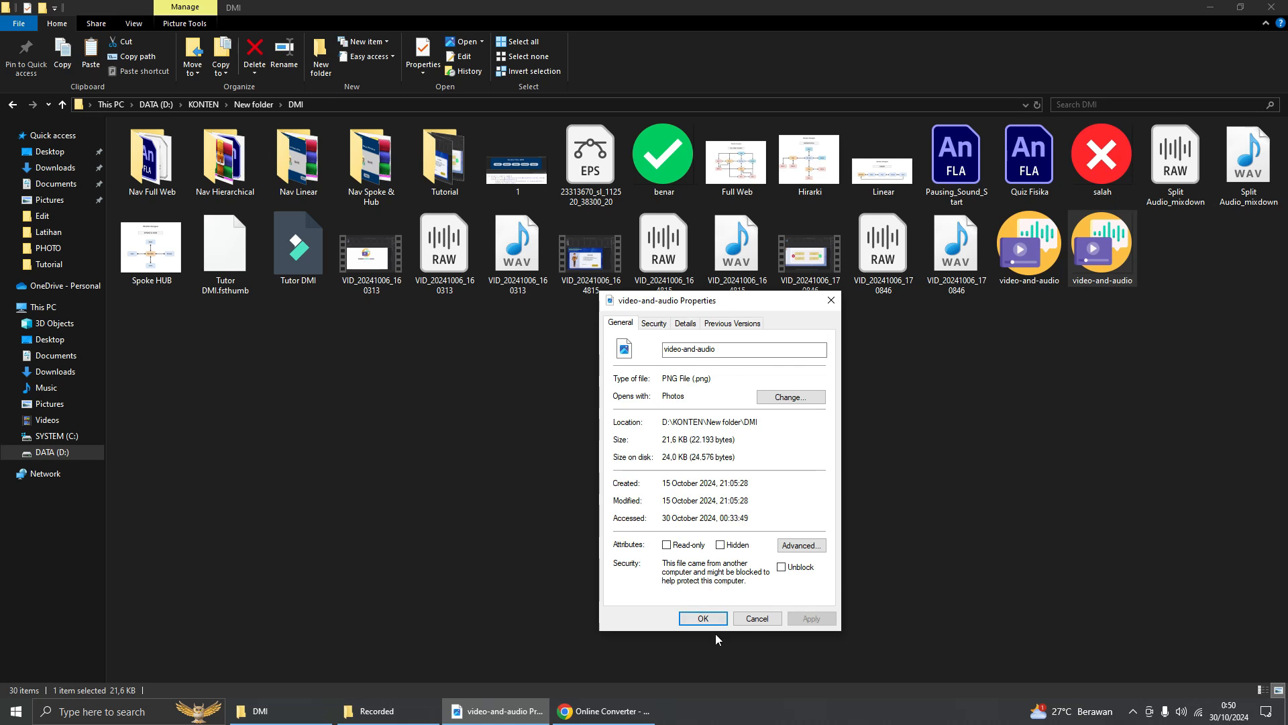
left_click(757, 622)
Step: Check the file type of the converted video-and-audio icon in its properties, and close them
left_click(1025, 246)
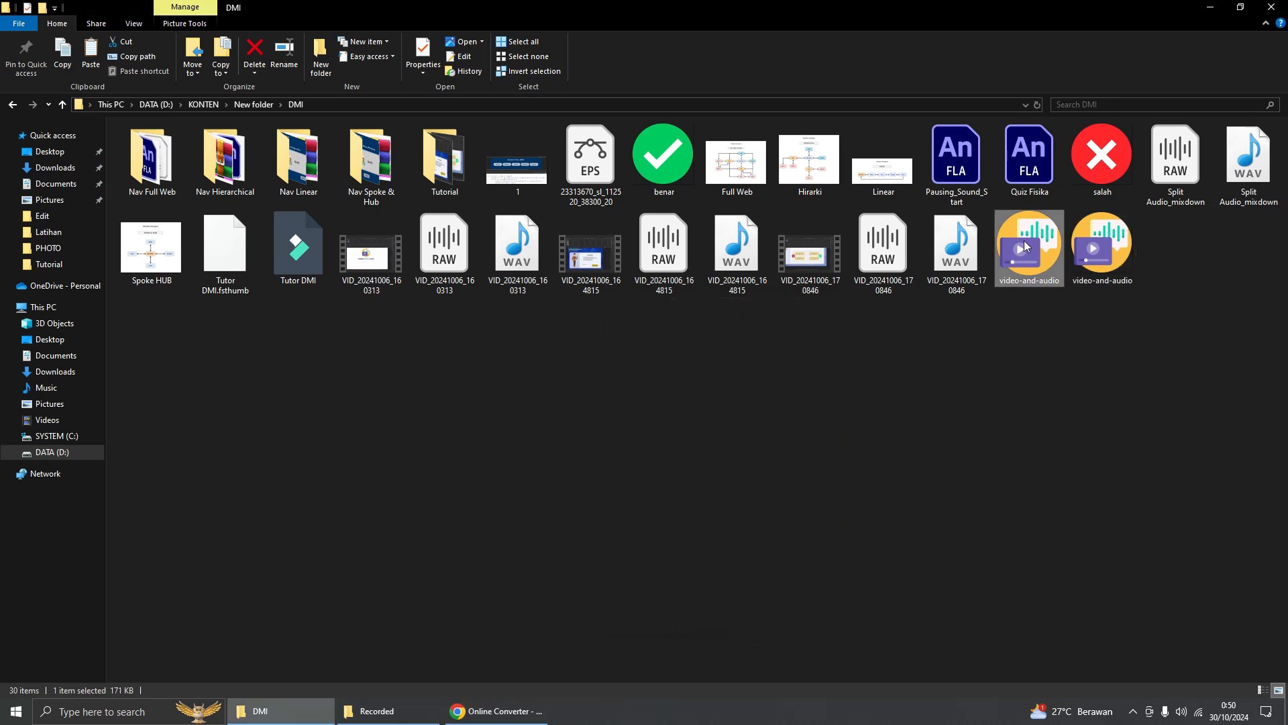
right_click(1025, 246)
left_click(1065, 540)
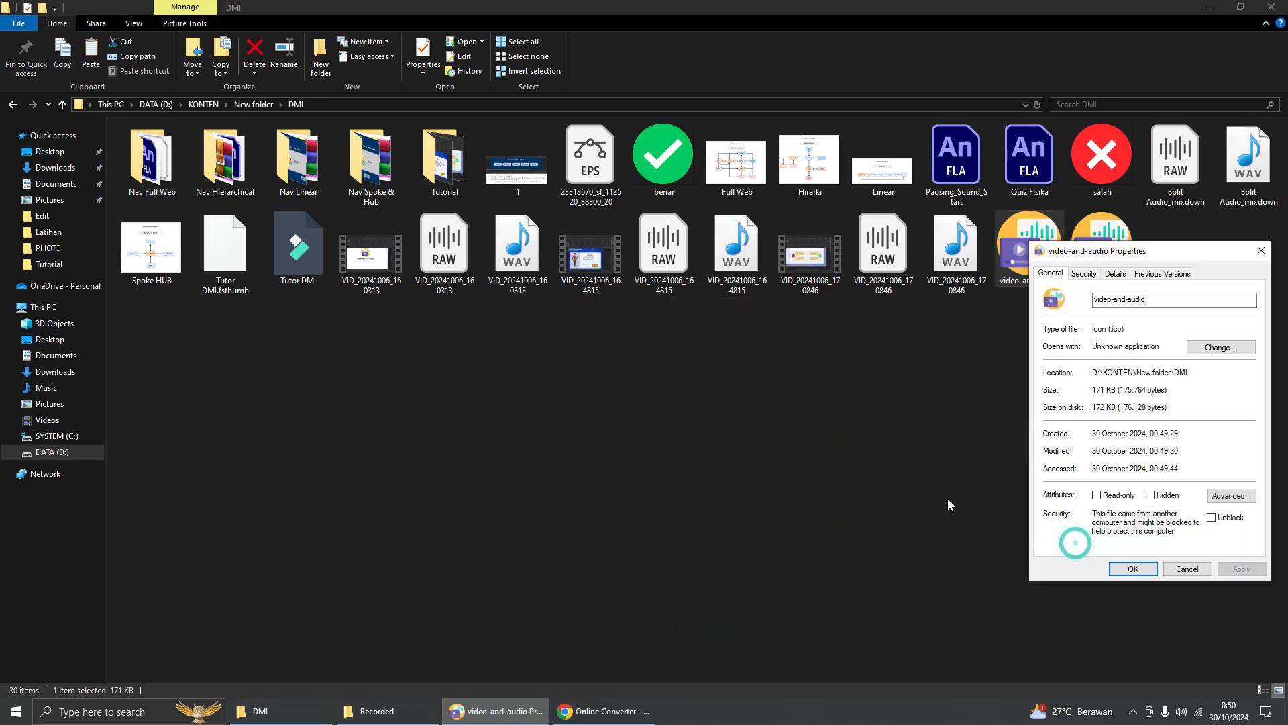
left_click_drag(1168, 252, 704, 283)
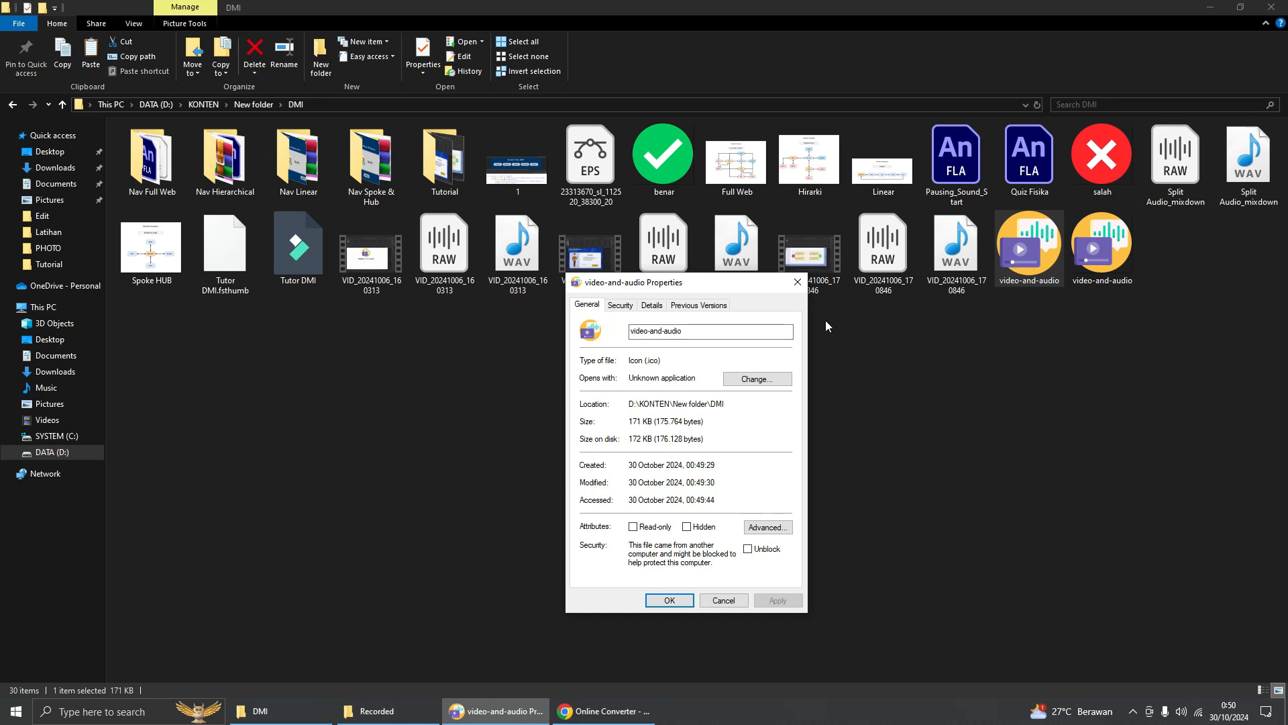
left_click(795, 286)
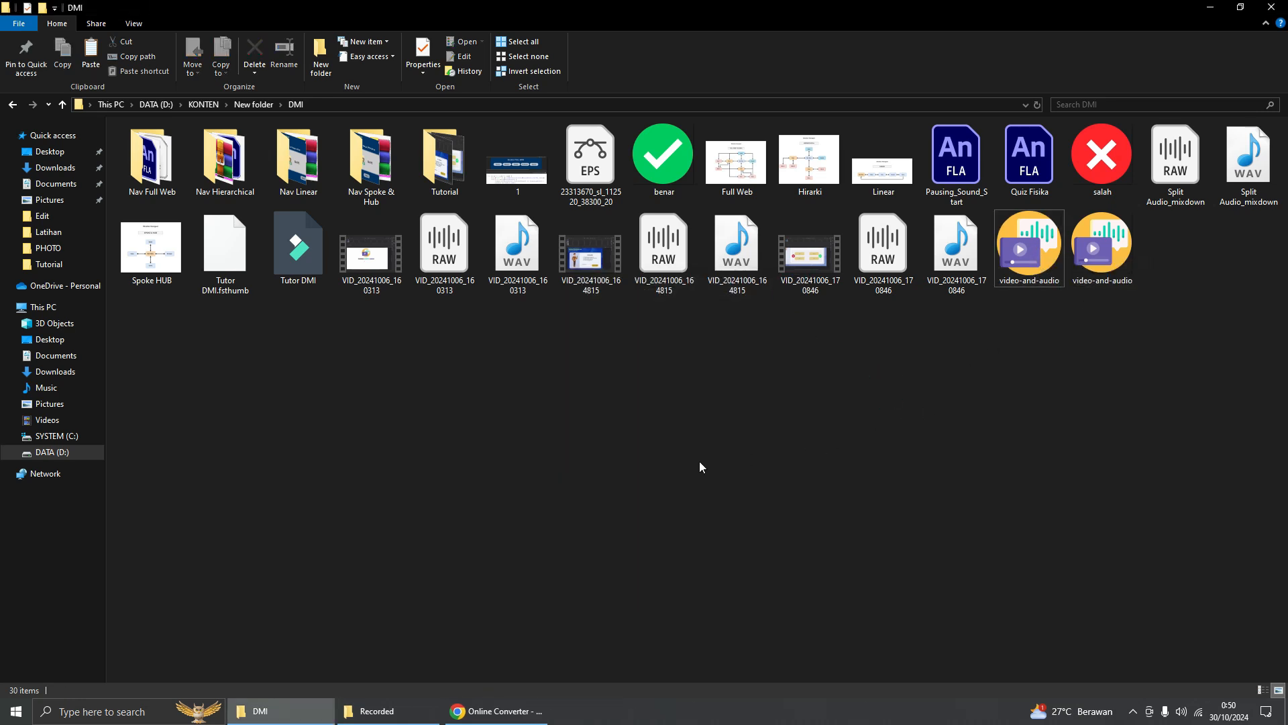
Step: Open the Latihan folder inside the Tutorial folder
double_click(443, 165)
double_click(298, 161)
left_click(298, 161)
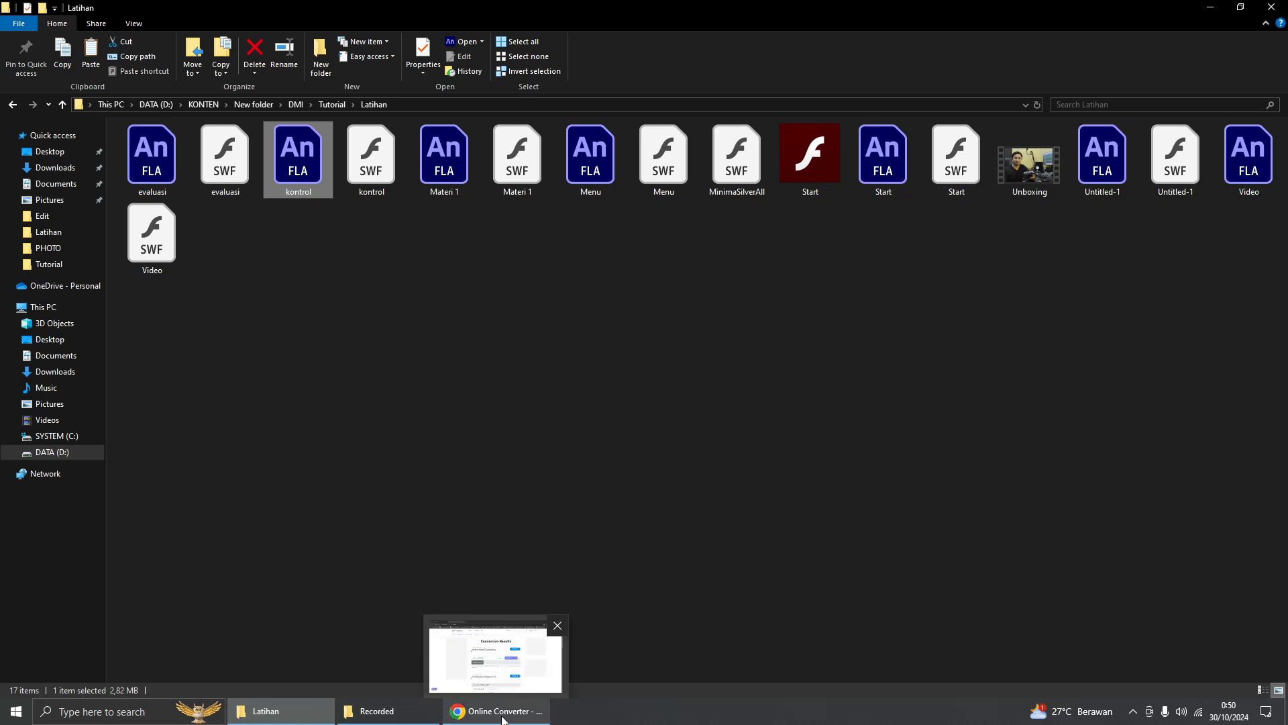
Step: Switch to the browser, view the Resource Hacker page on angusj.com, and minimise the browser
left_click(501, 713)
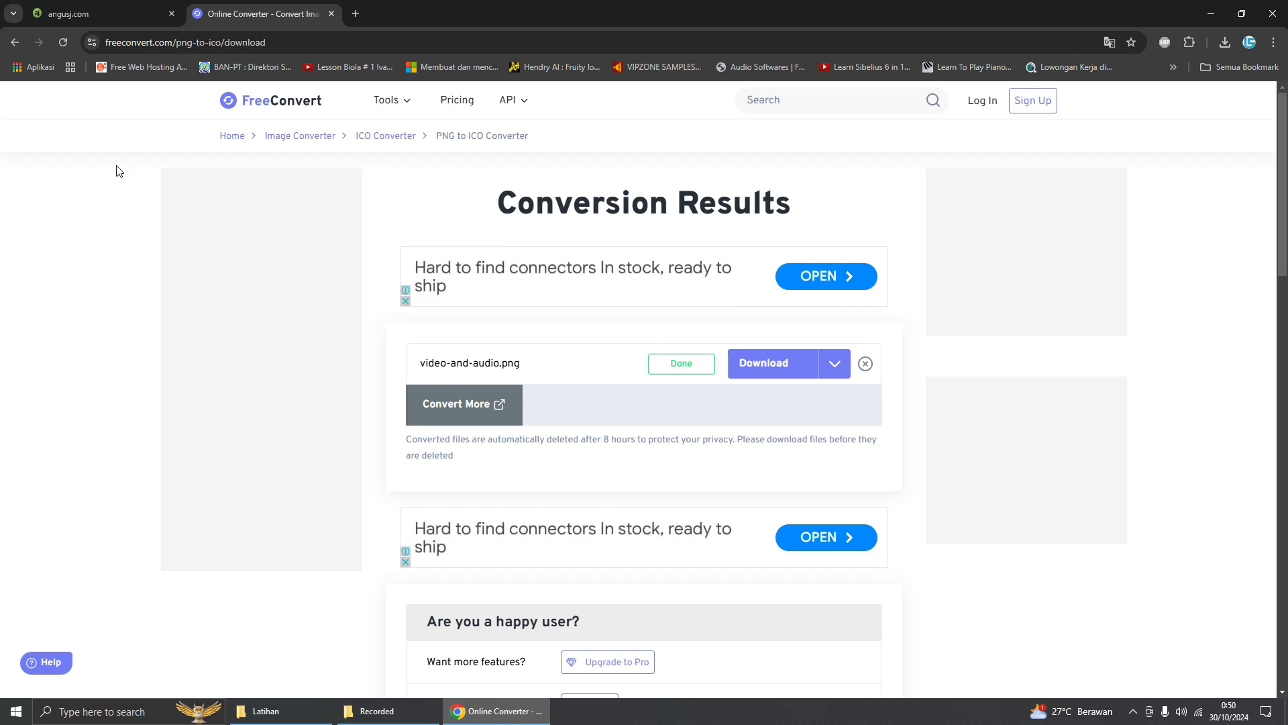
left_click(96, 19)
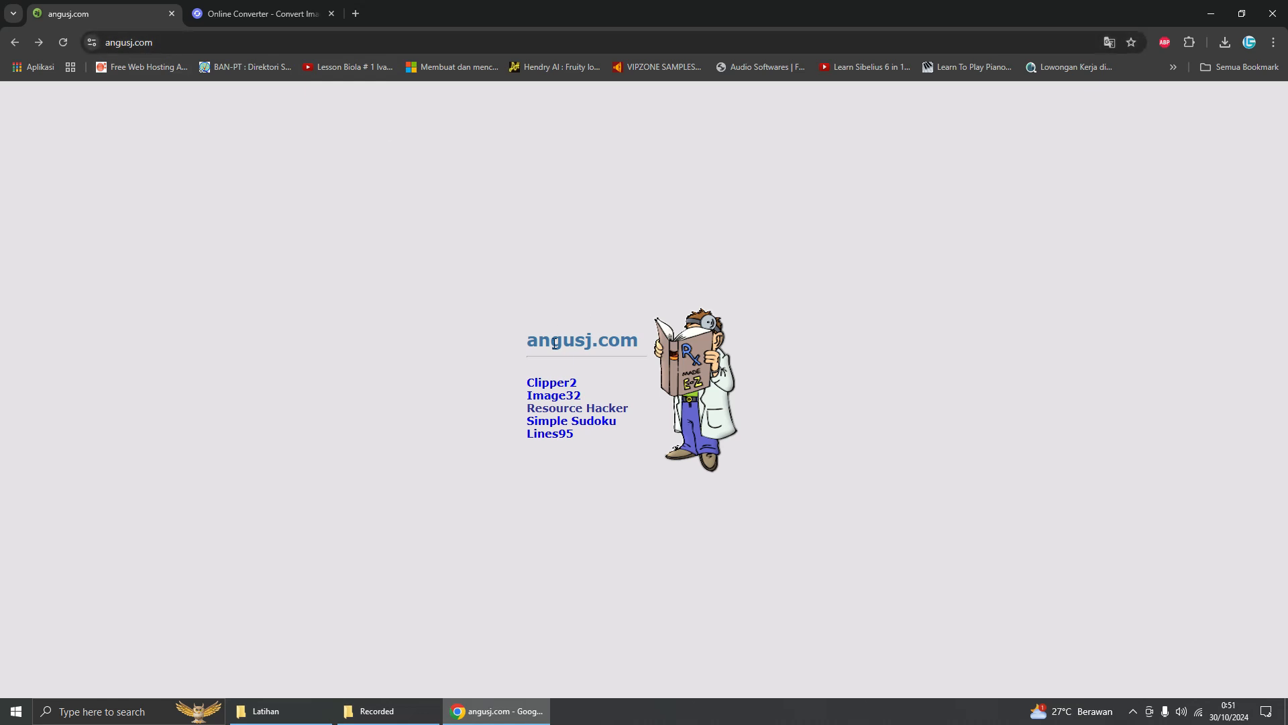
left_click(575, 411)
scroll(629, 388, "down", 10)
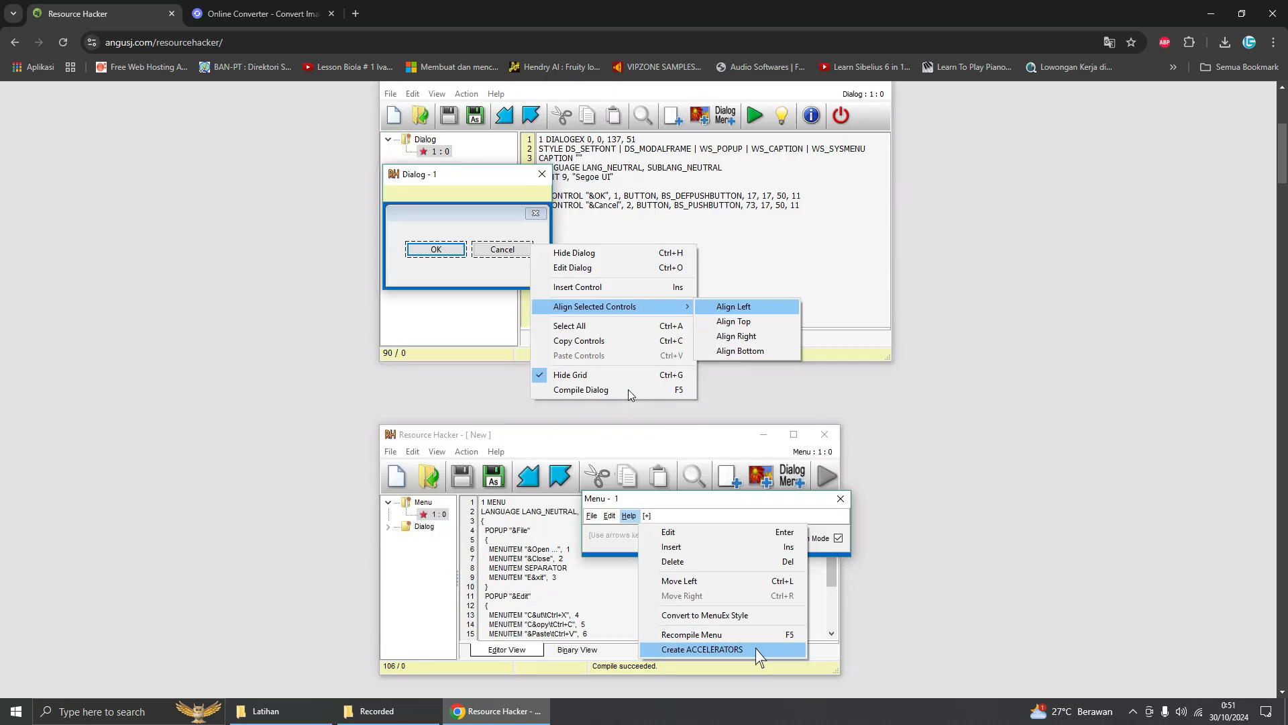
scroll(629, 394, "up", 10)
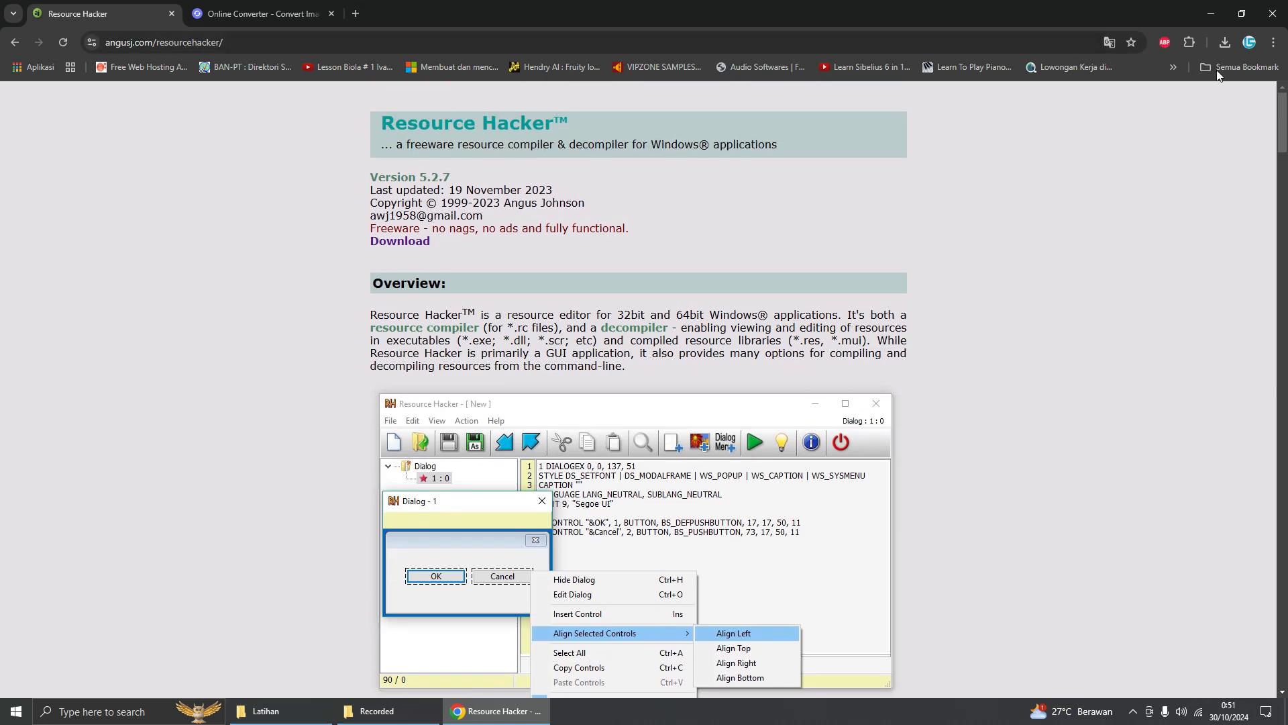
left_click(1211, 13)
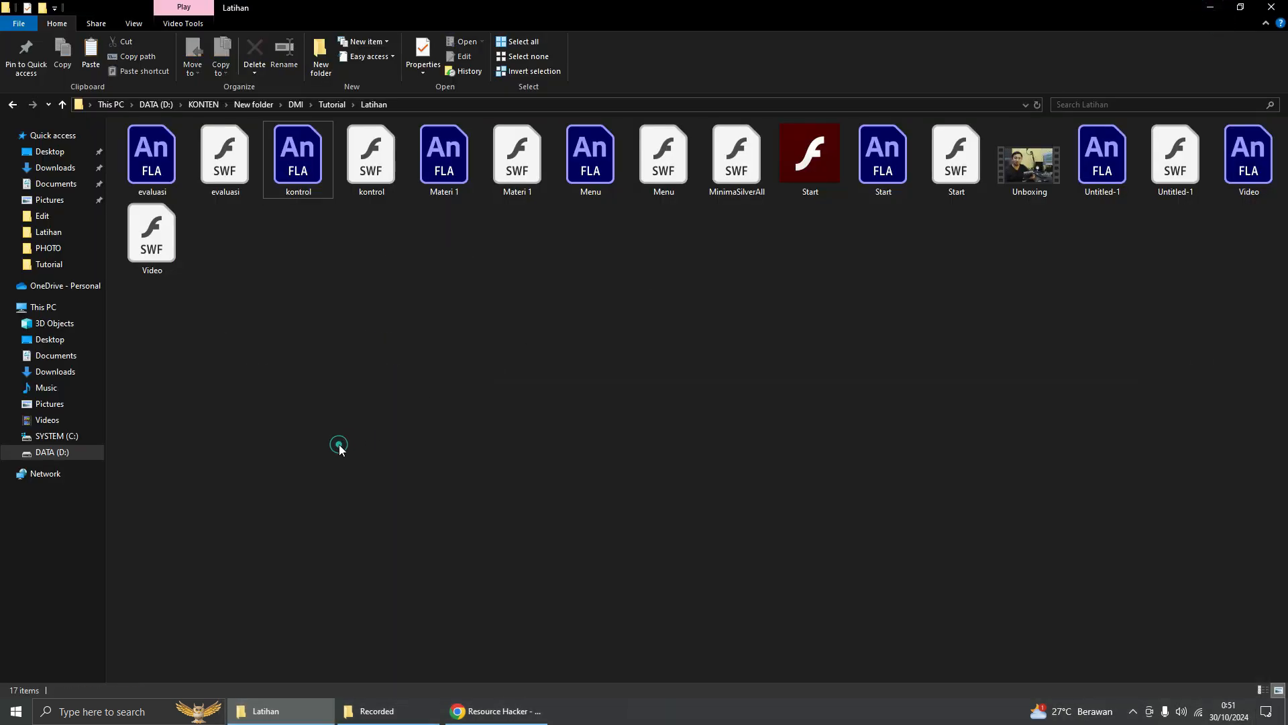
Step: Launch Resource Hacker and maximise its window
left_click(16, 712)
scroll(115, 456, "down", 10)
scroll(117, 459, "down", 12)
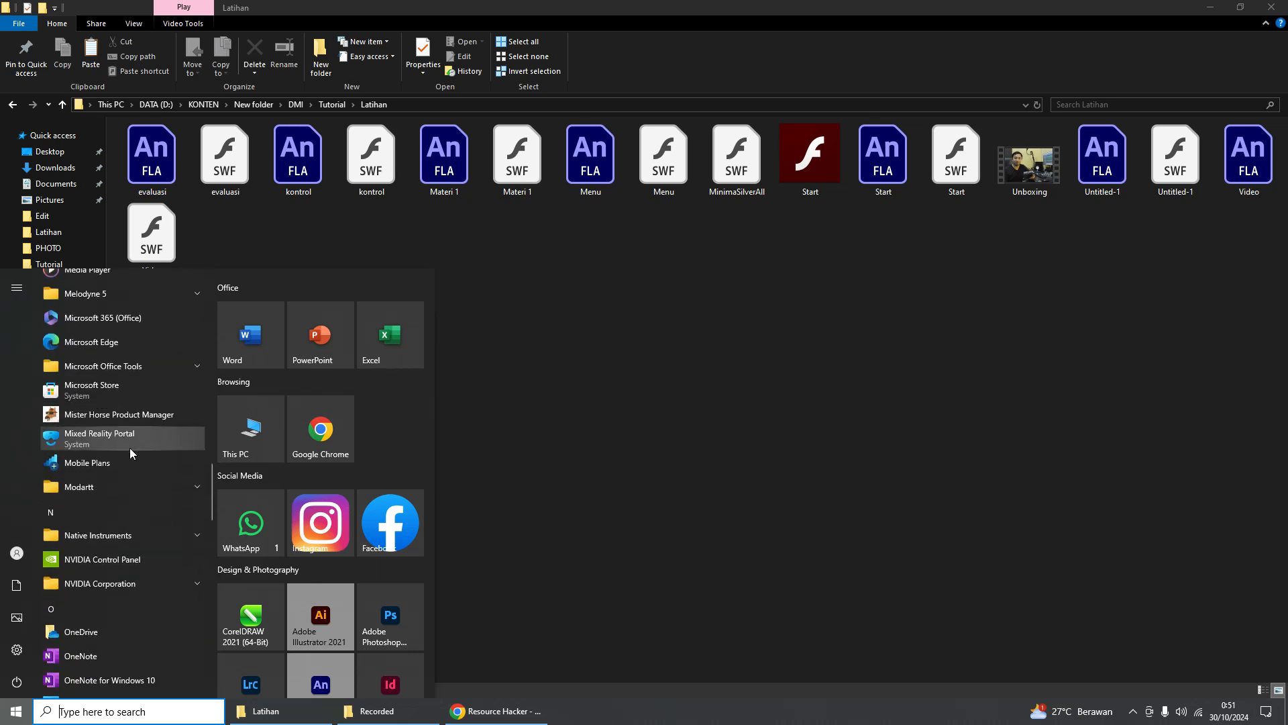
scroll(118, 618, "down", 5)
scroll(118, 618, "down", 4)
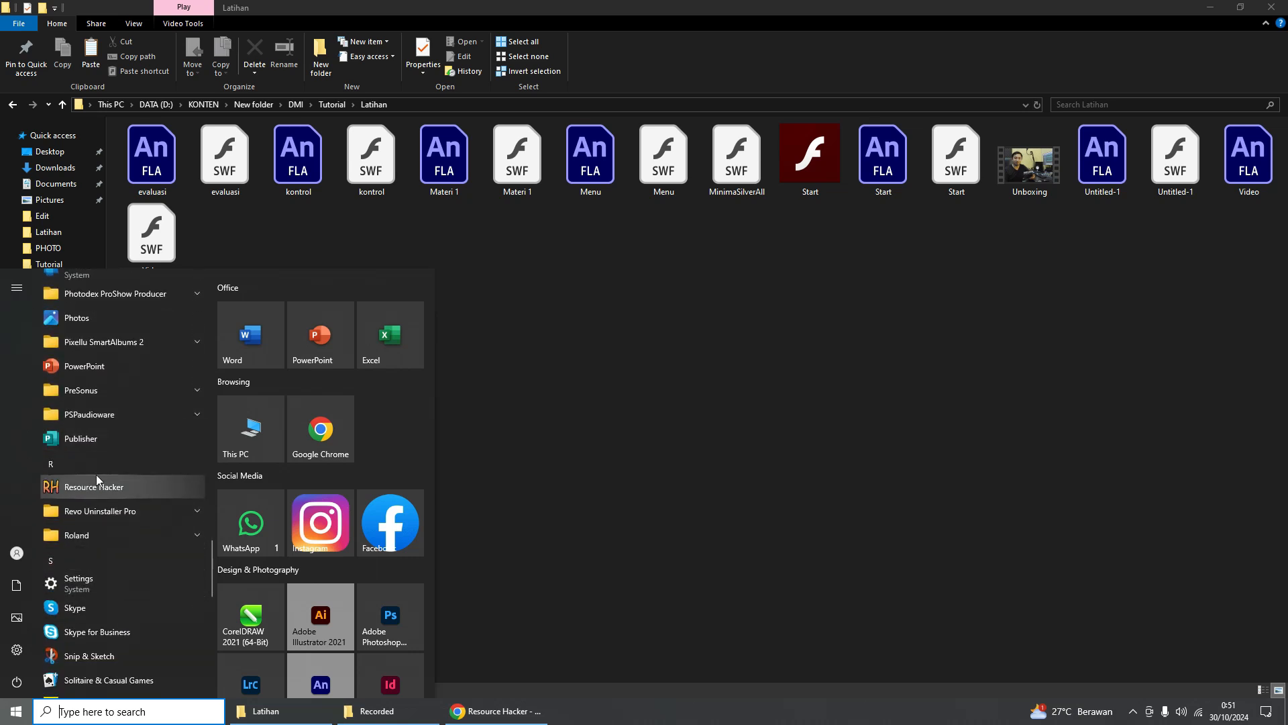
scroll(96, 478, "down", 2)
left_click(133, 420)
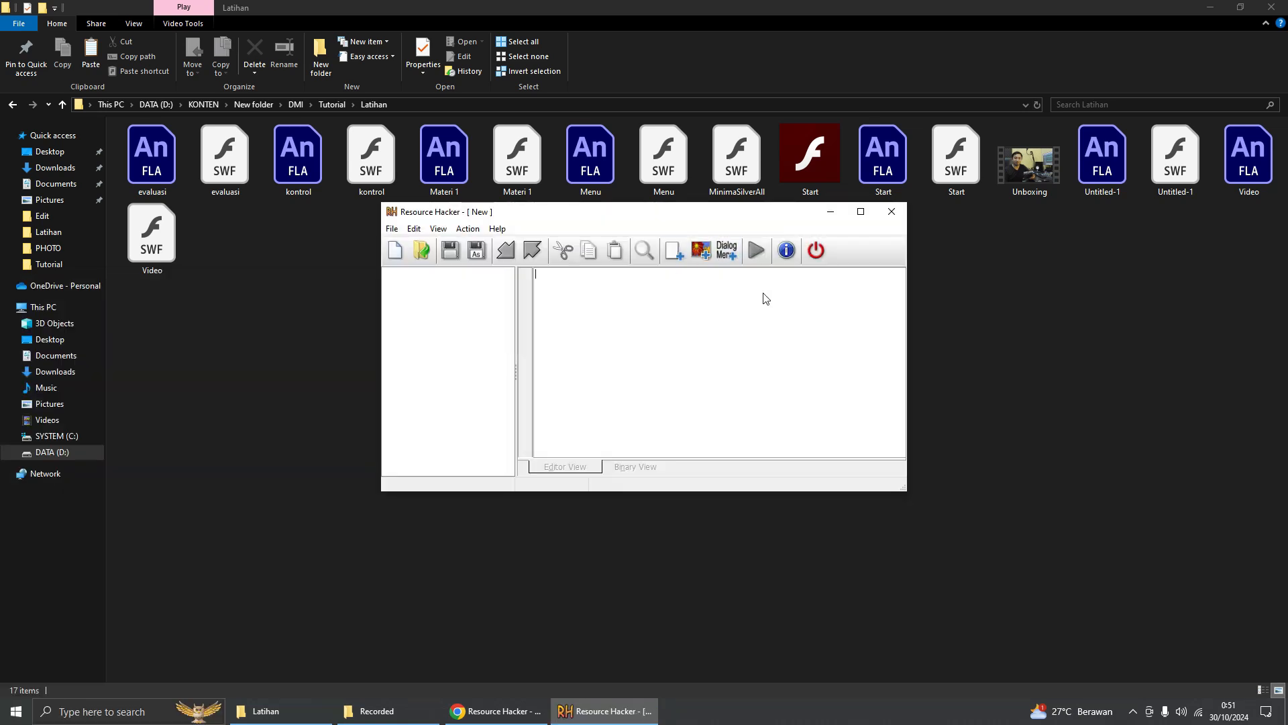
left_click(862, 211)
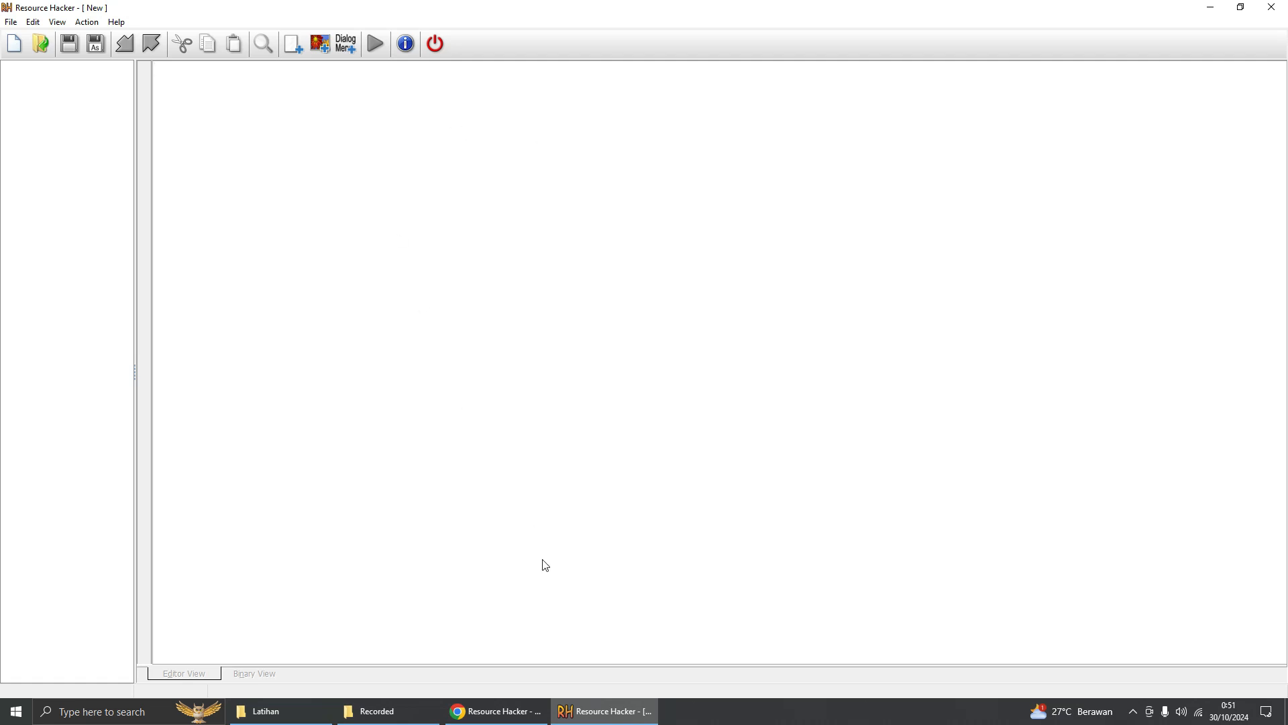
Step: Open the Start Flash application from the Latihan folder in Resource Hacker
left_click(267, 711)
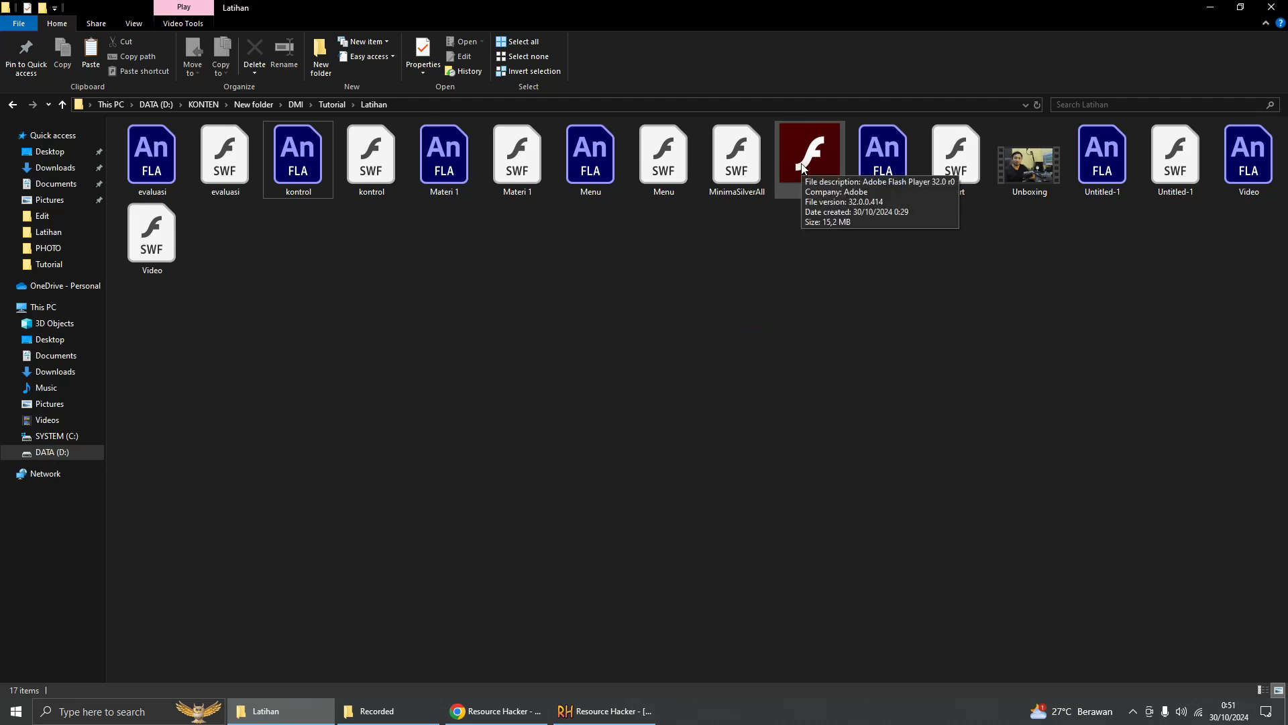
left_click(812, 177)
left_click_drag(798, 251, 169, 291)
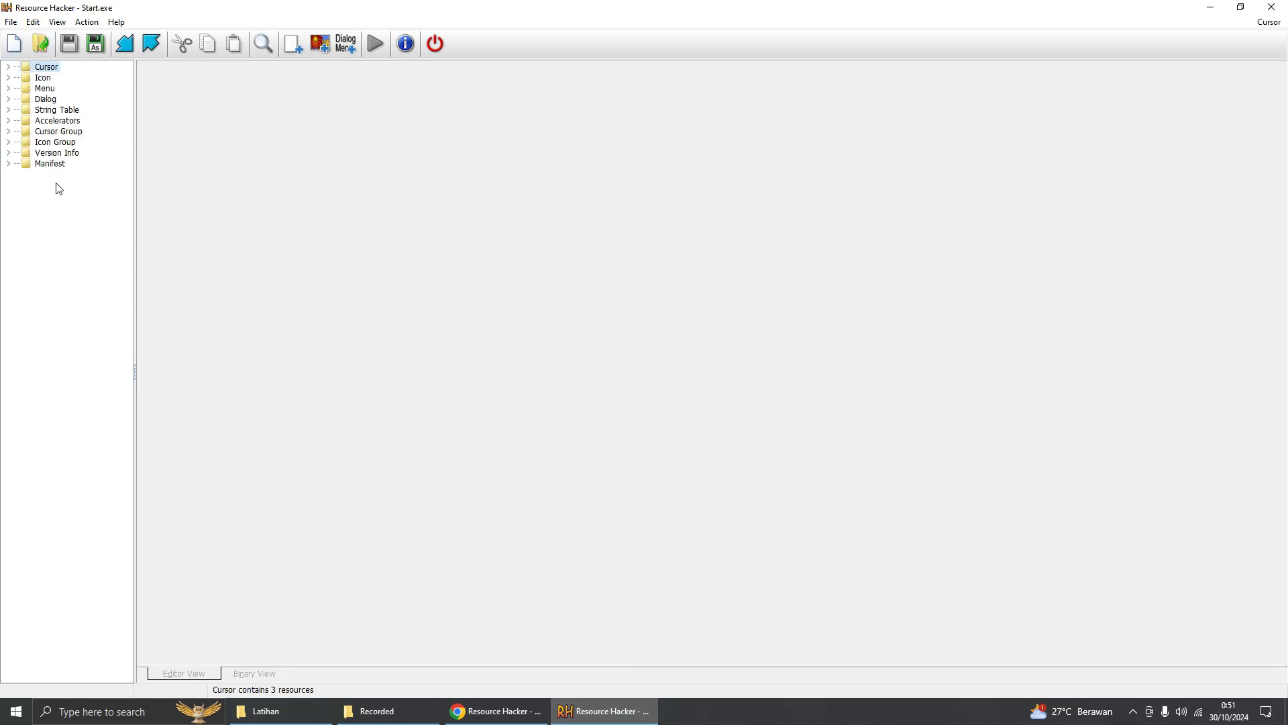
Step: Expand the Icon Group resources of Start.exe
double_click(27, 71)
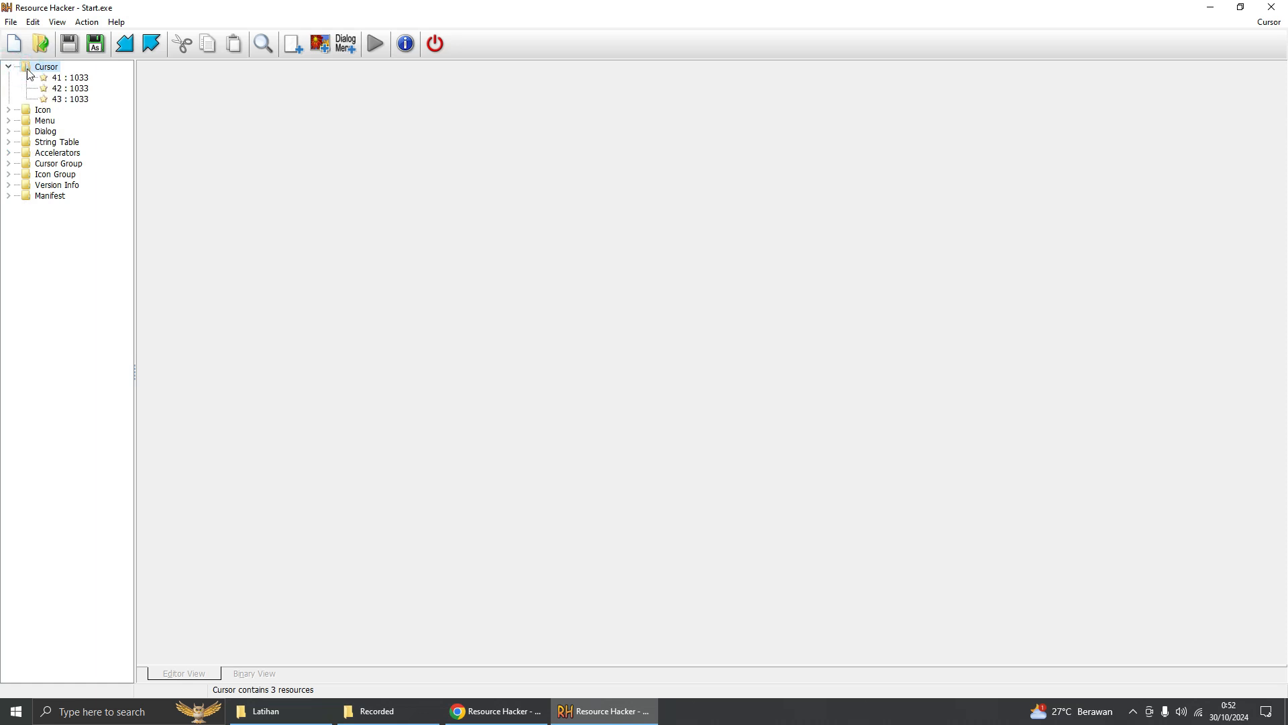
double_click(28, 71)
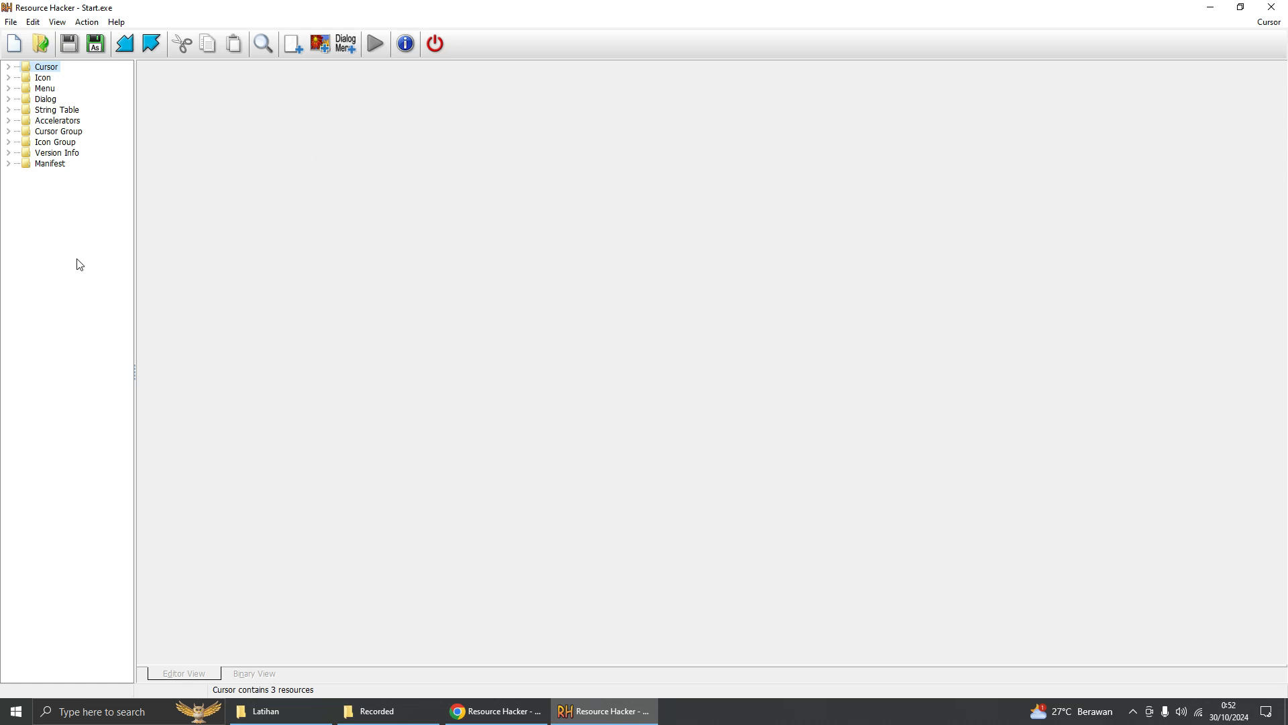
left_click(43, 78)
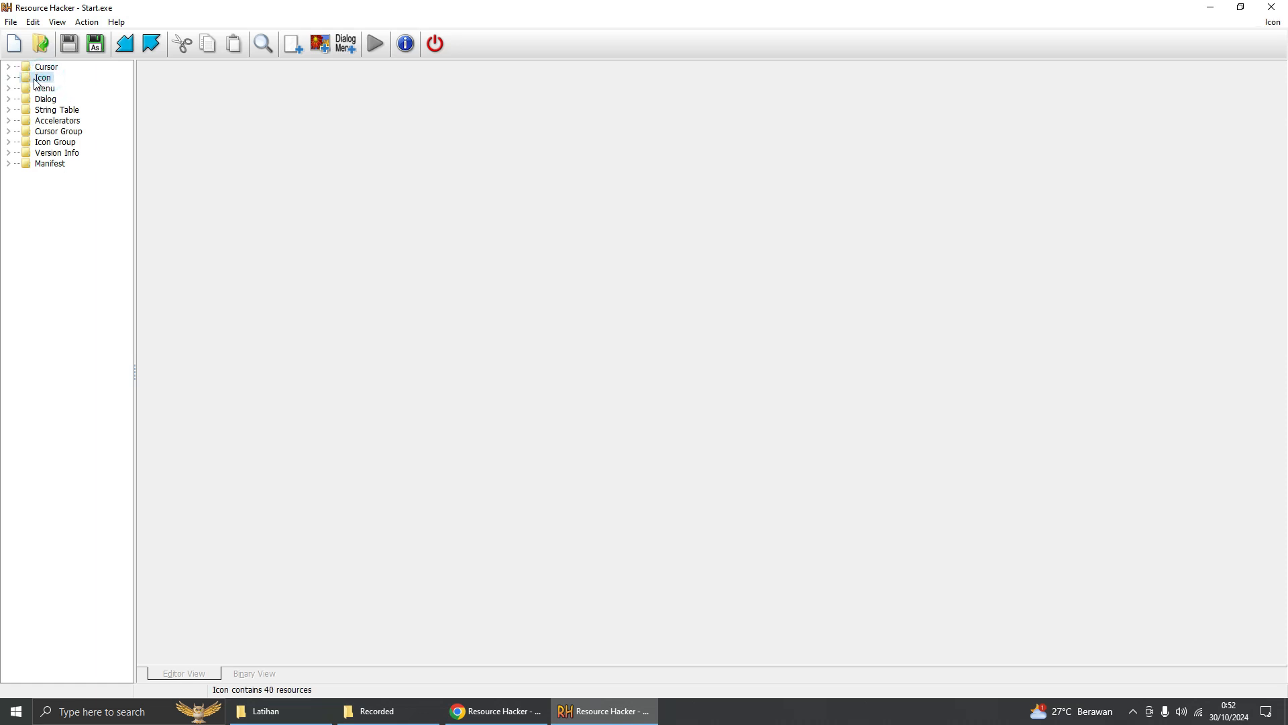
left_click(53, 144)
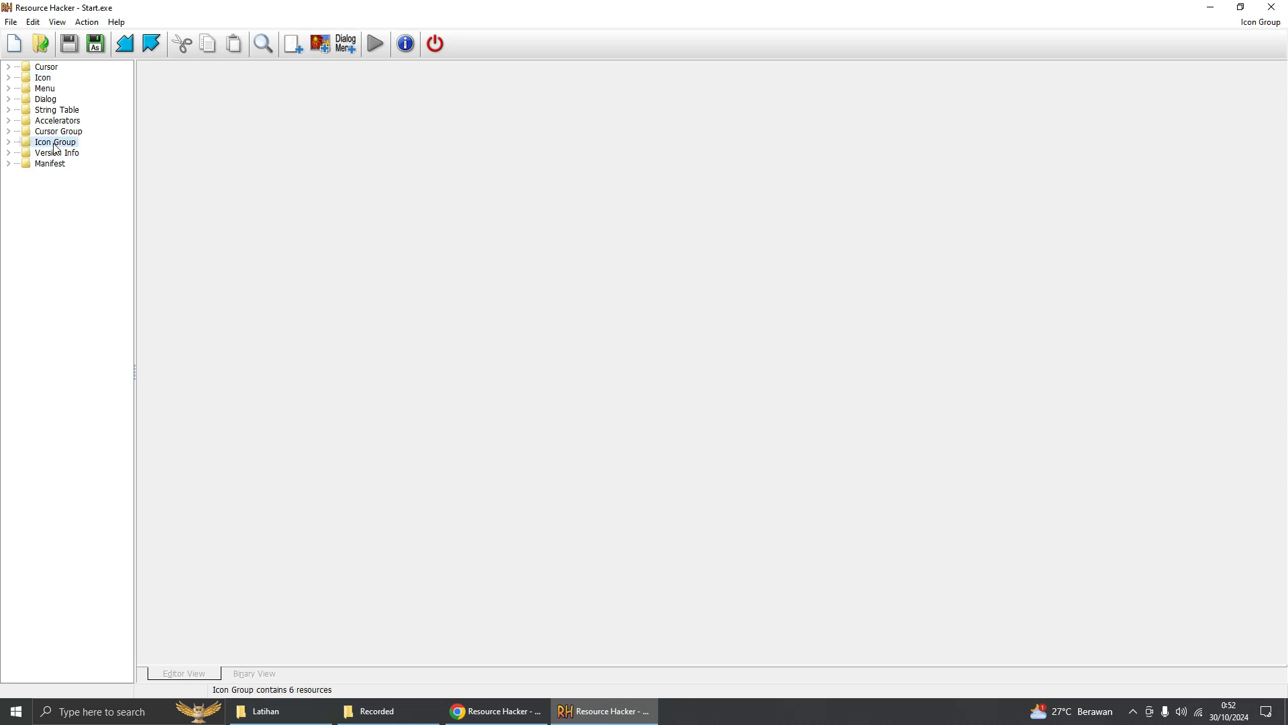
left_click(10, 143)
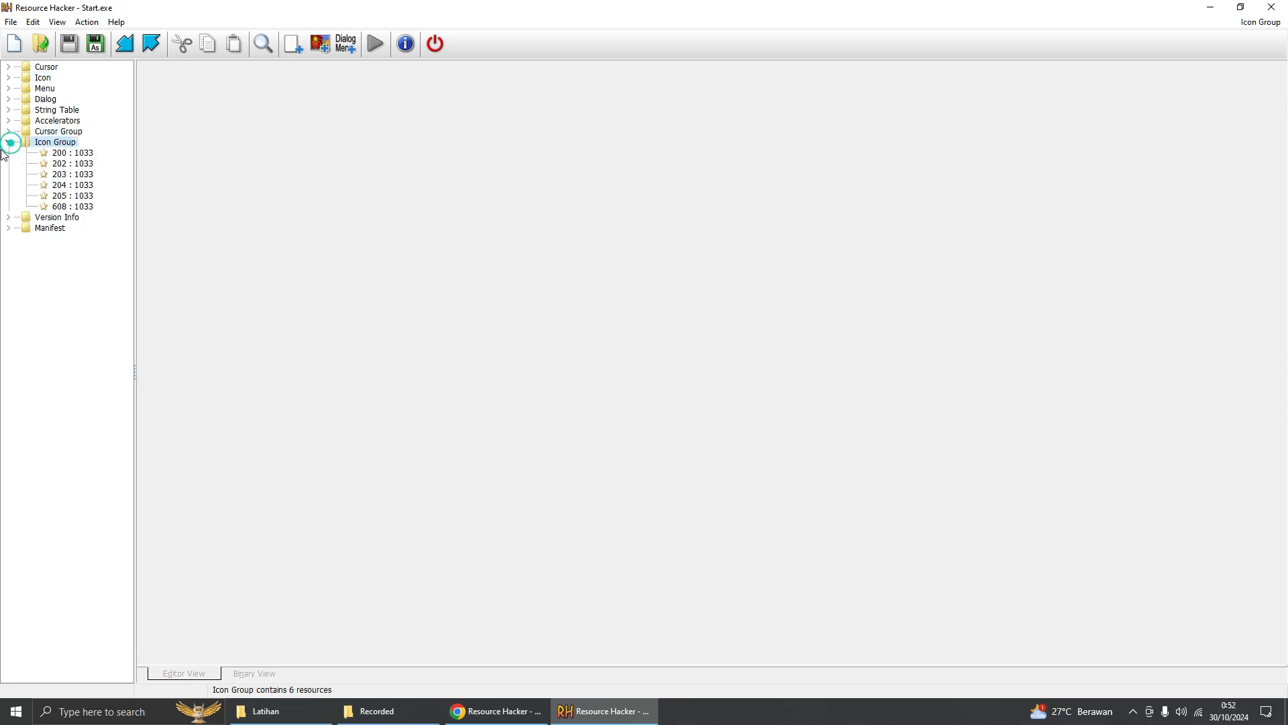
Step: Examine the icons of the Icon Group entries from 202 to 608 and compare them with the Start file's icon in the Latihan folder
left_click(65, 174)
left_click(64, 164)
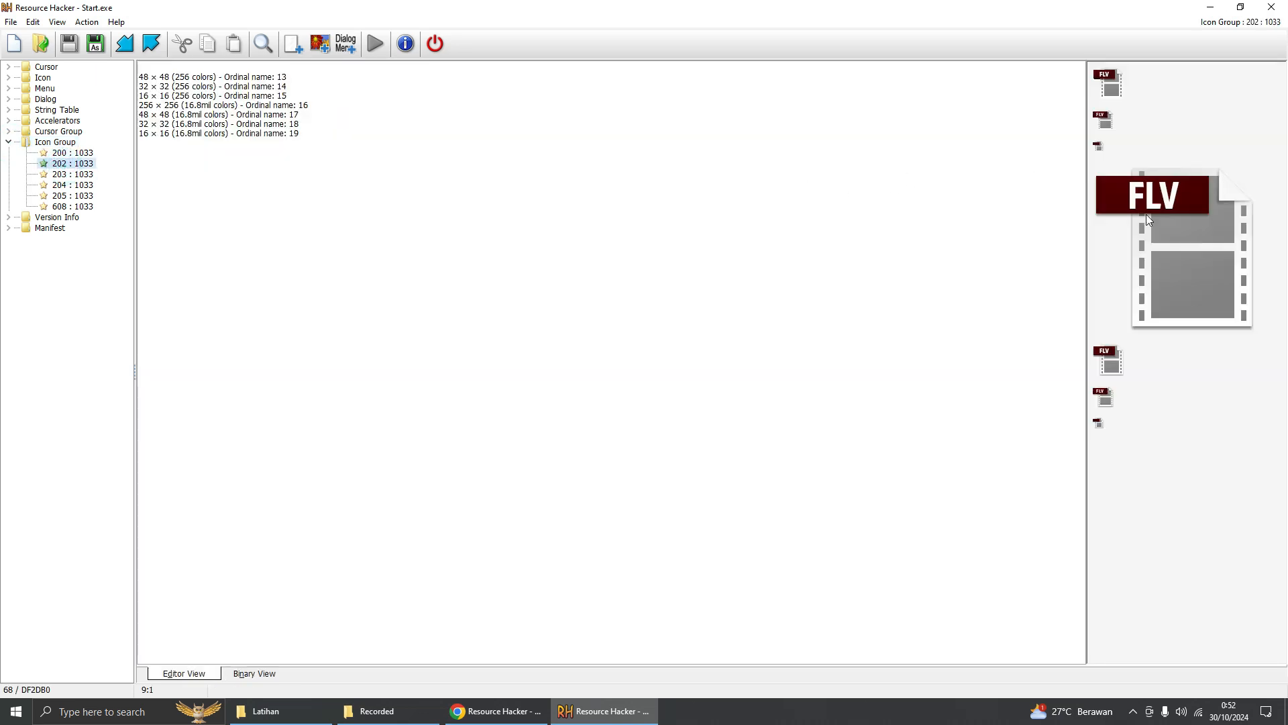
left_click(68, 185)
left_click(65, 174)
left_click(70, 184)
left_click(69, 195)
left_click(71, 206)
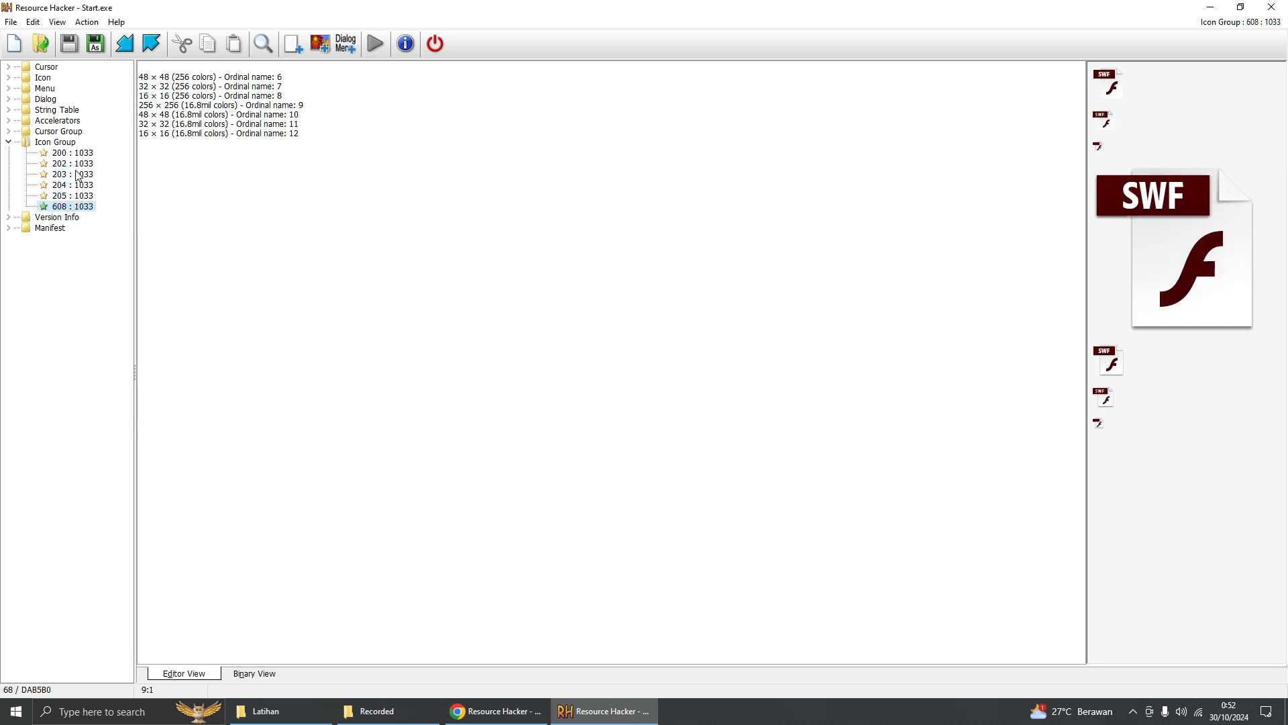
left_click(275, 711)
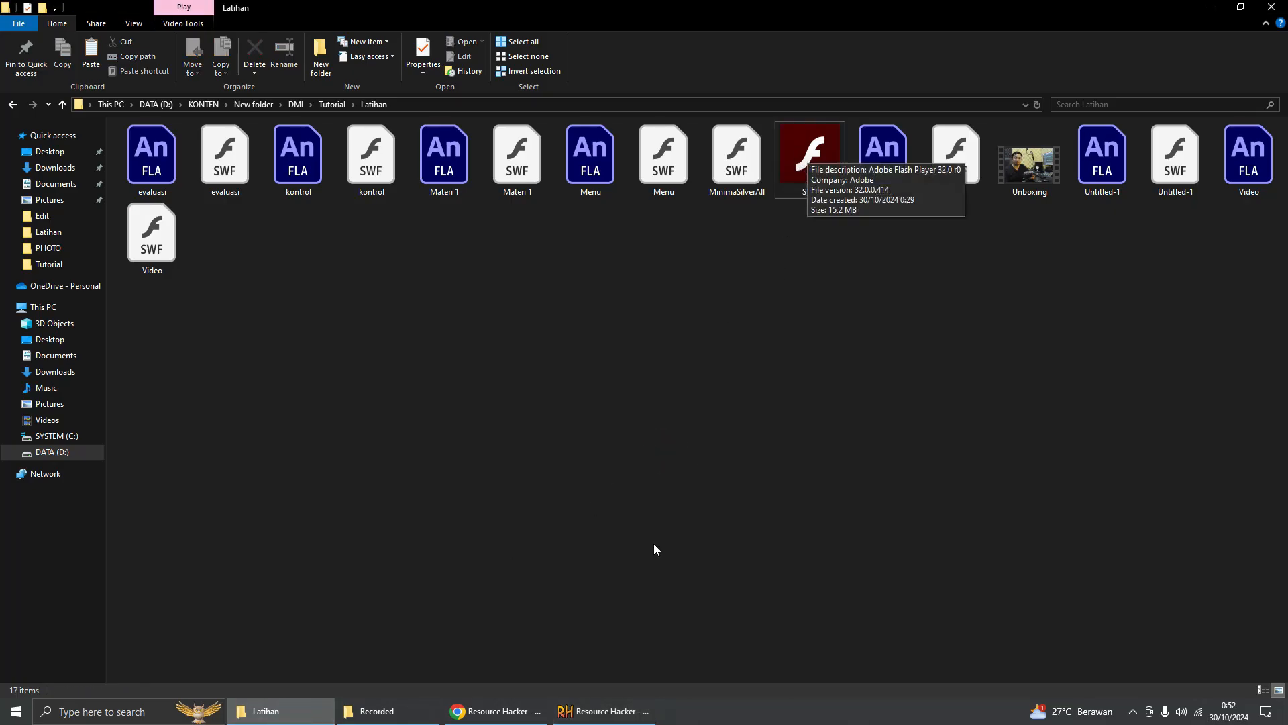
left_click(604, 710)
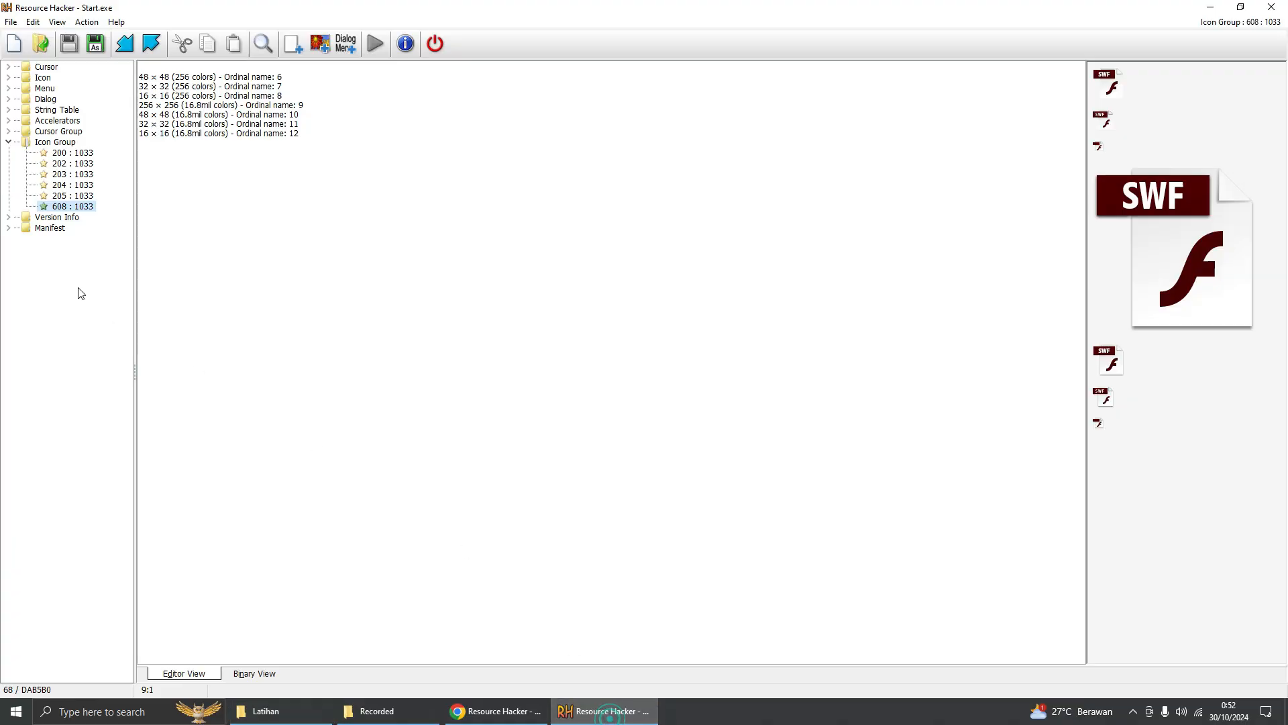
Step: Open the icon replacement dialog for Icon Group entry 200 : 1033, with 200 chosen as the icon to replace
left_click(69, 156)
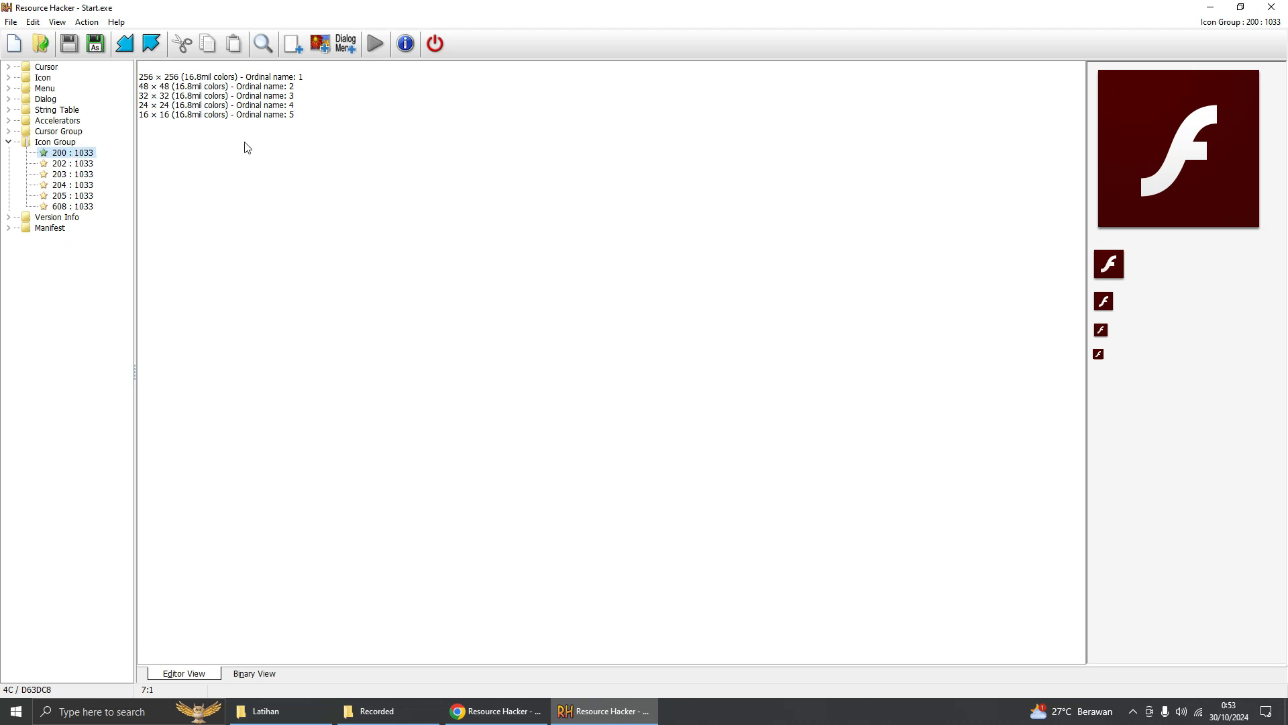
right_click(77, 155)
left_click(127, 208)
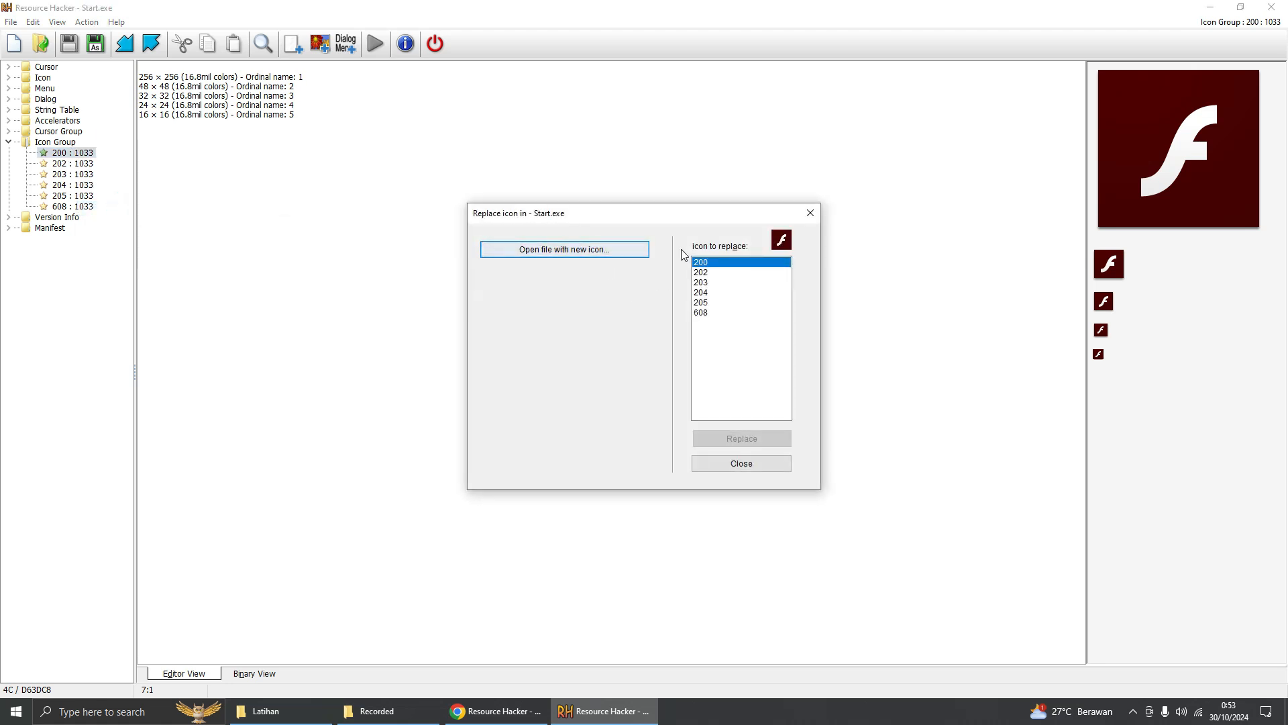
left_click(701, 272)
left_click(701, 281)
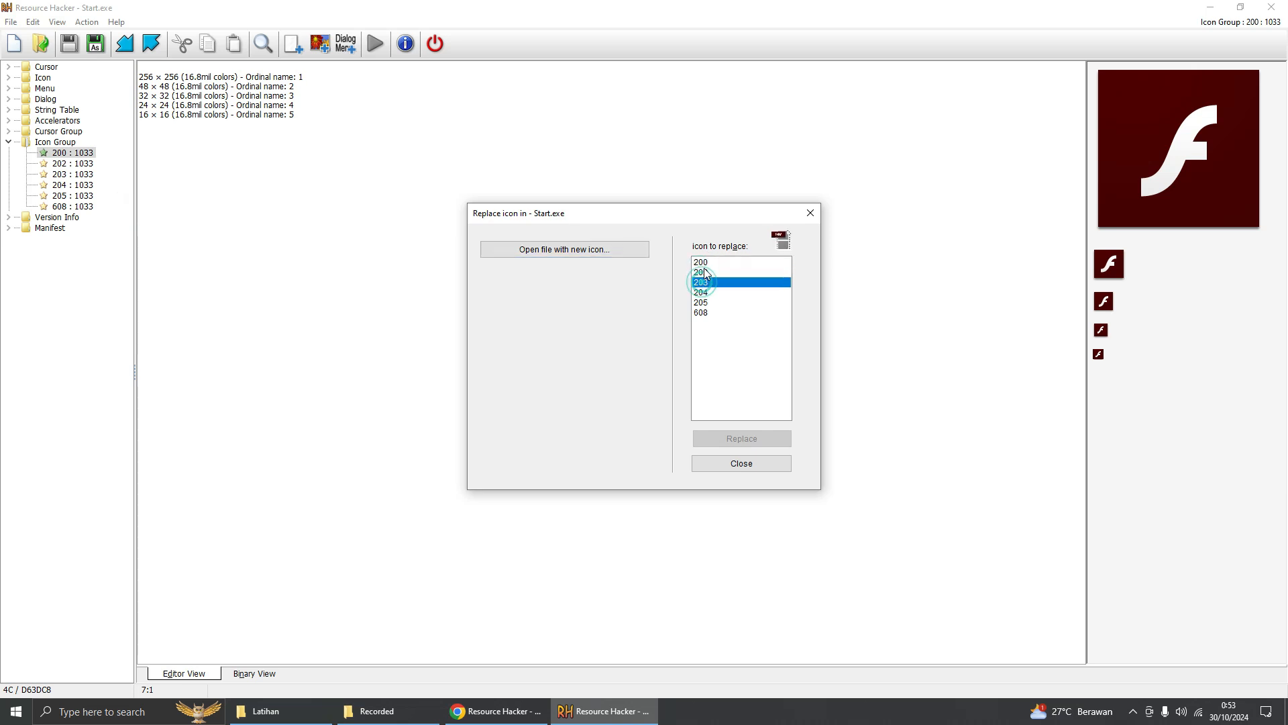
left_click(701, 262)
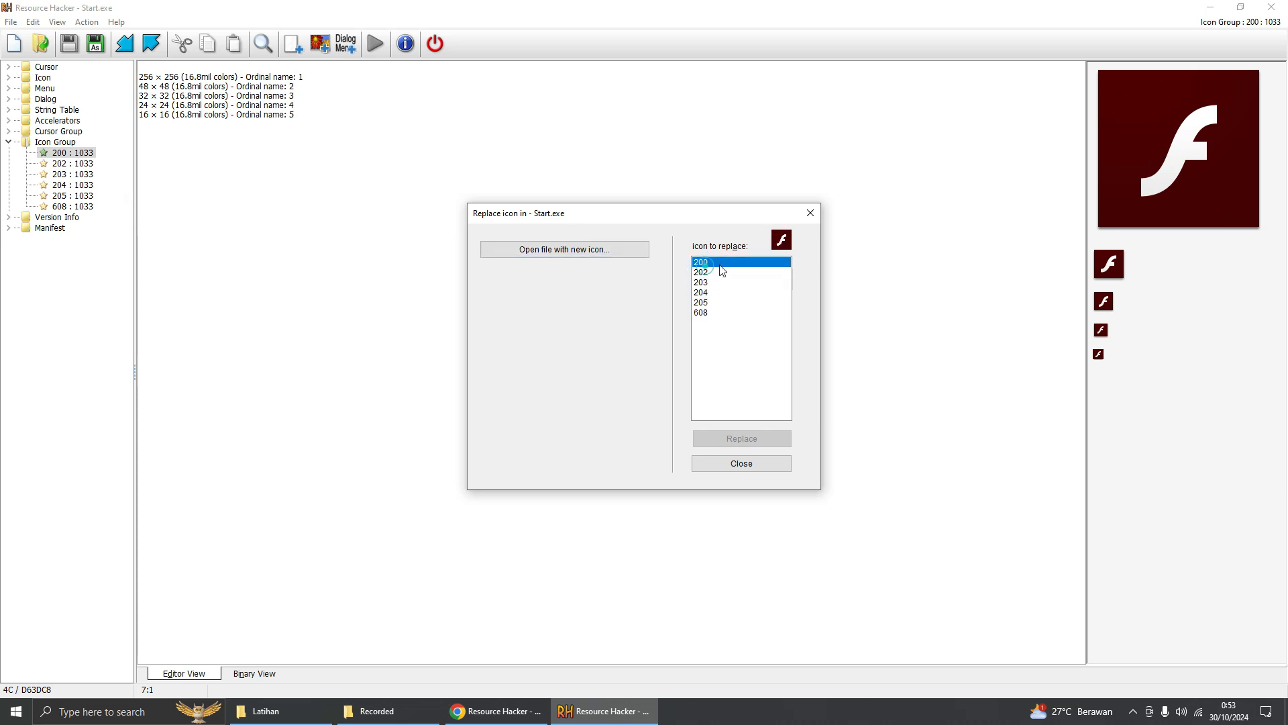
Step: Load the video-and-audio icon from D:\KONTEN\New folder\DMI as the new icon and replace icon 200 with it
left_click(560, 257)
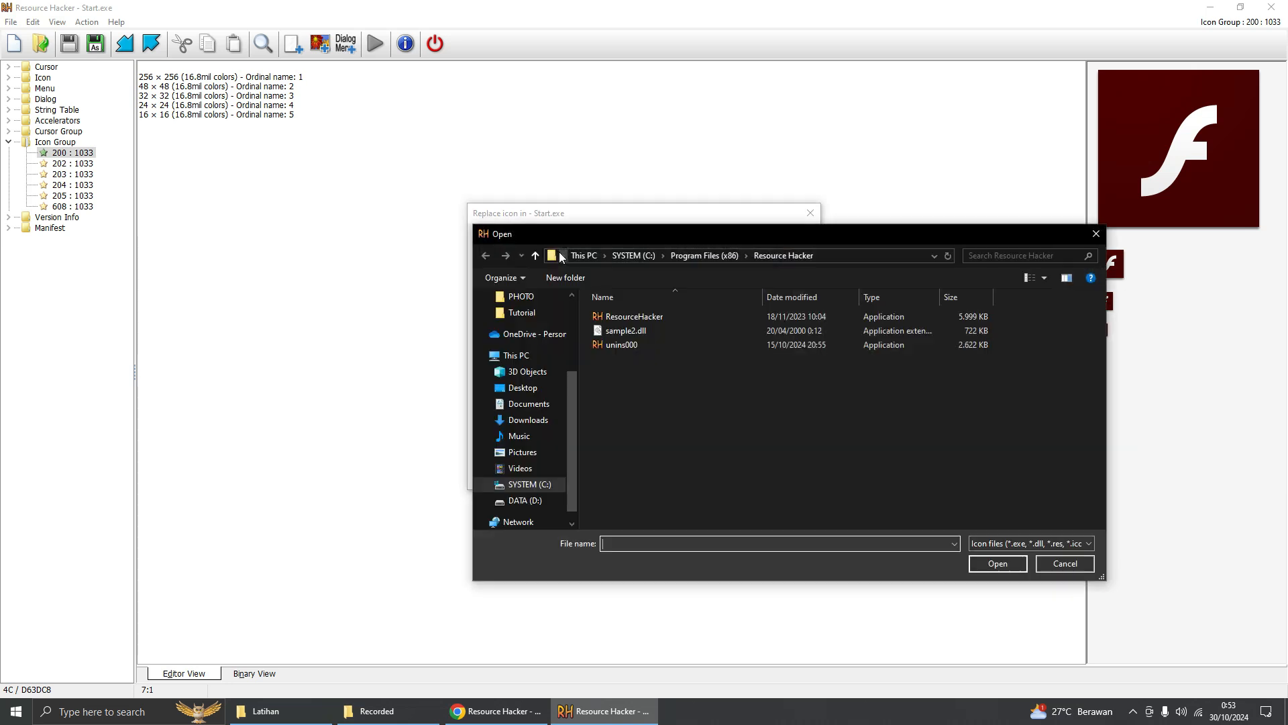
left_click(544, 505)
scroll(757, 414, "down", 1)
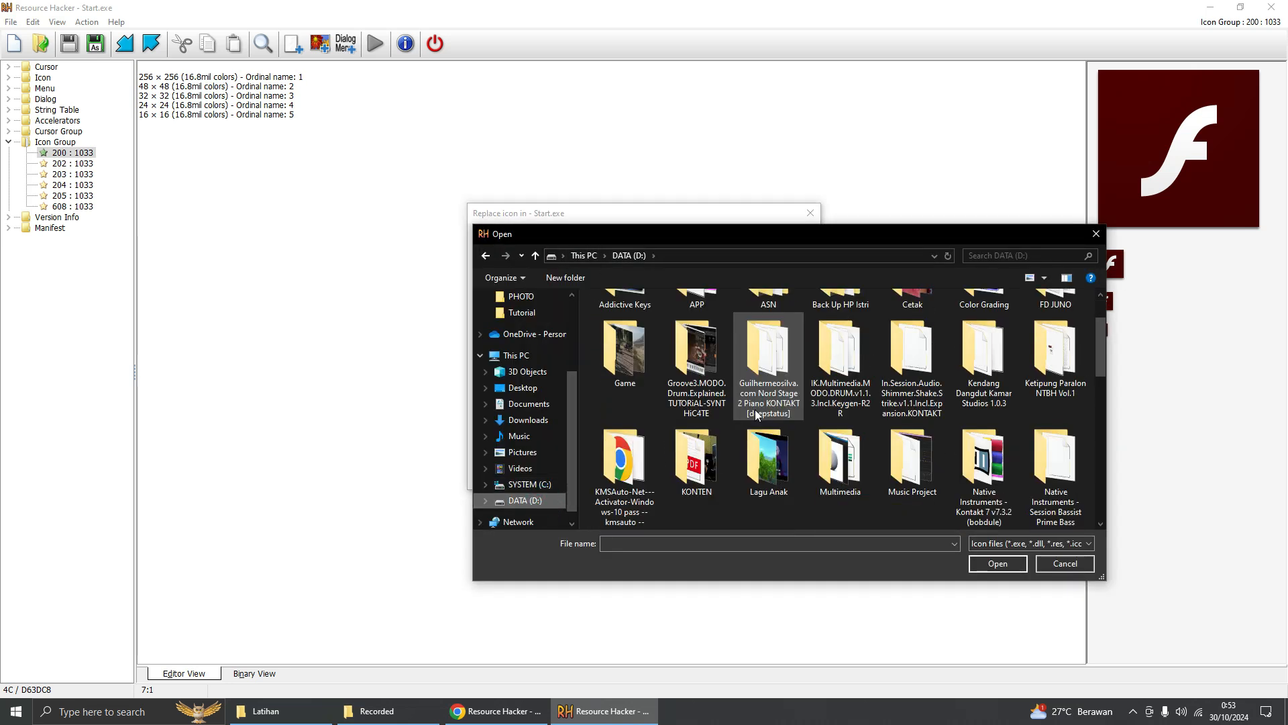
scroll(817, 424, "down", 1)
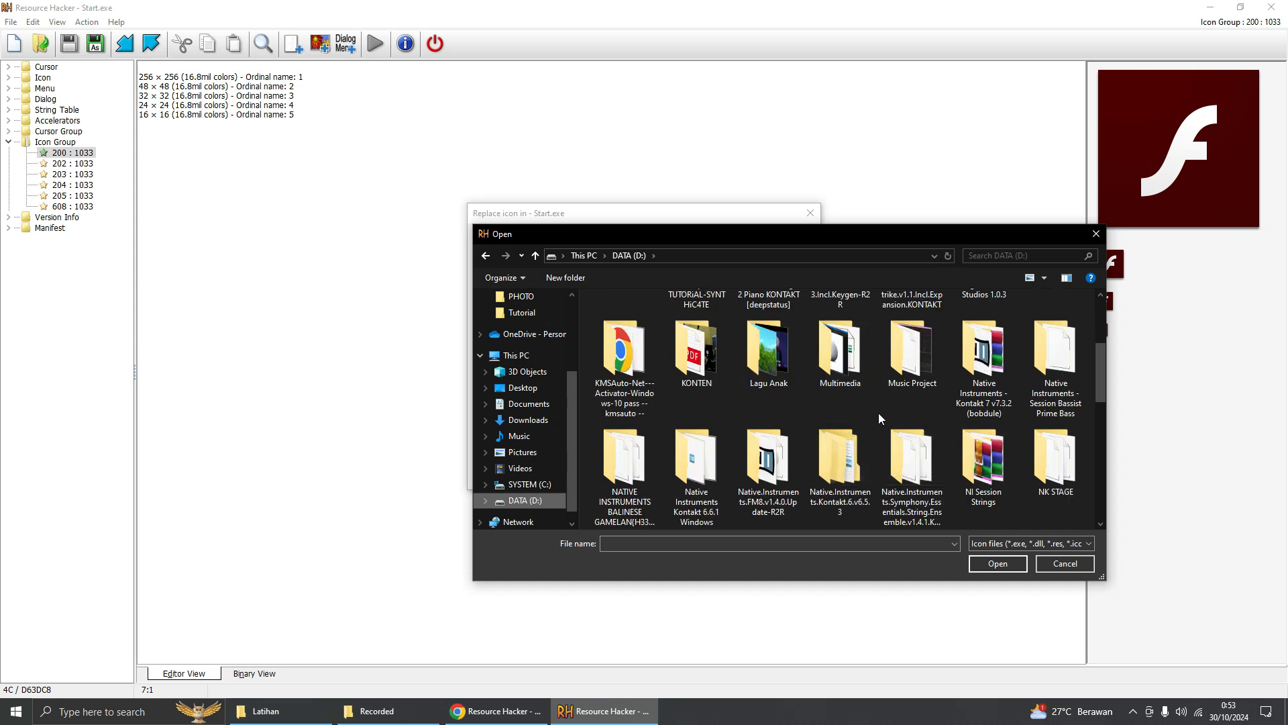
scroll(828, 413, "down", 2)
scroll(828, 413, "up", 2)
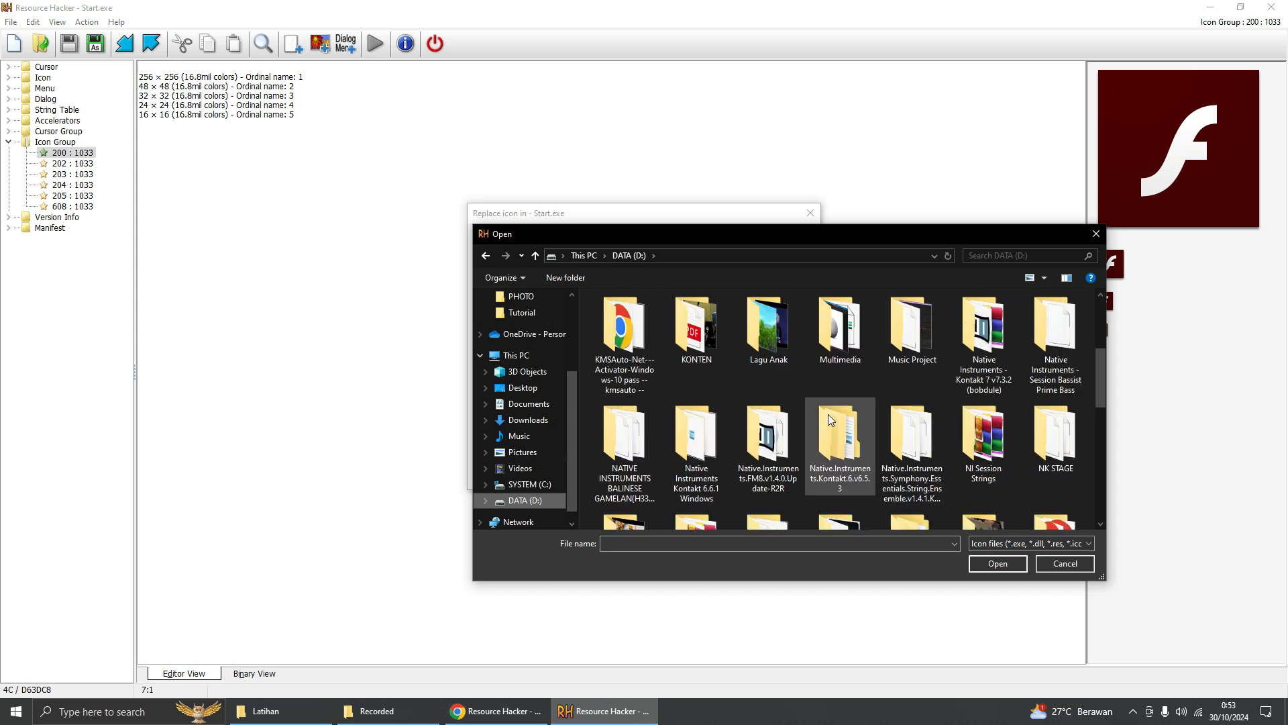
double_click(671, 320)
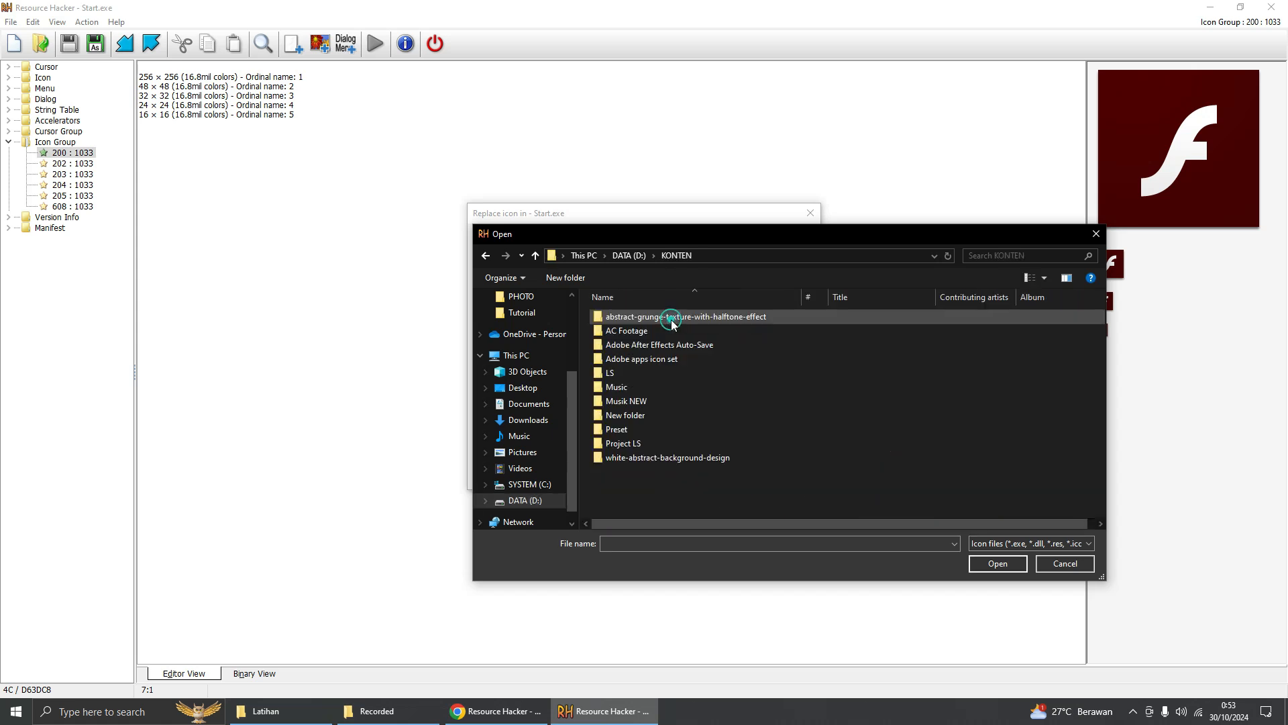
double_click(618, 416)
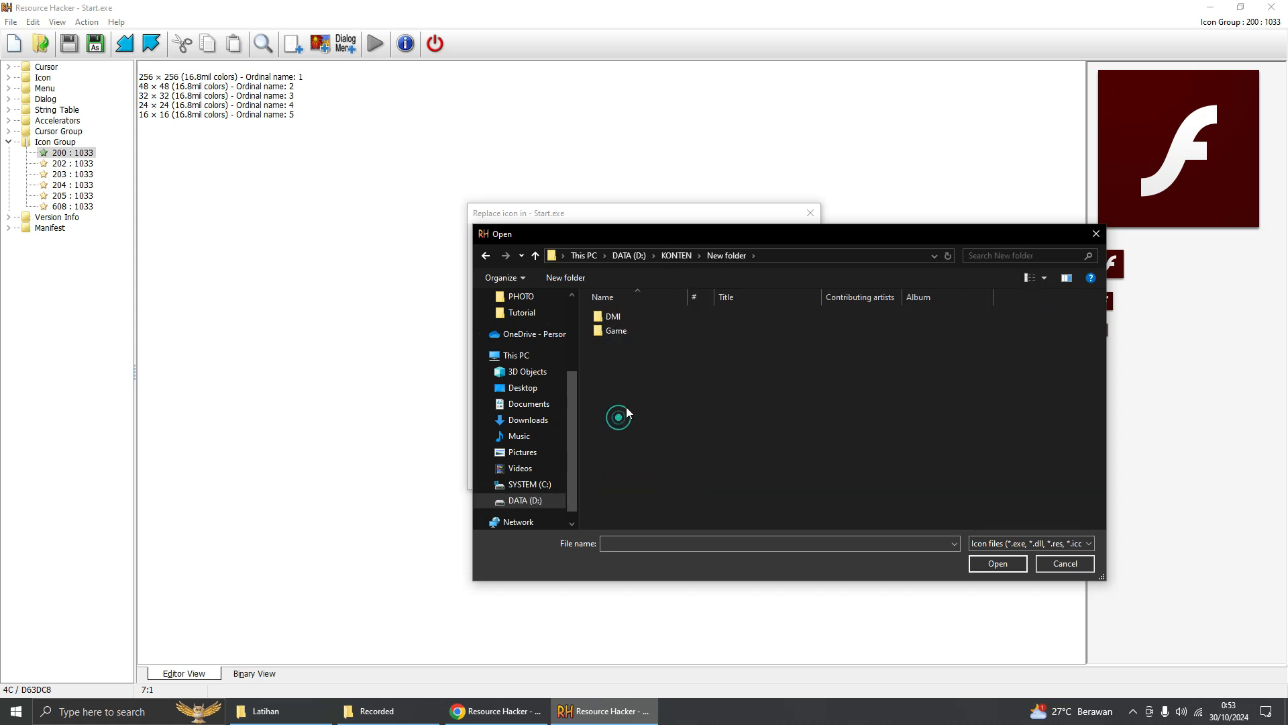
double_click(626, 317)
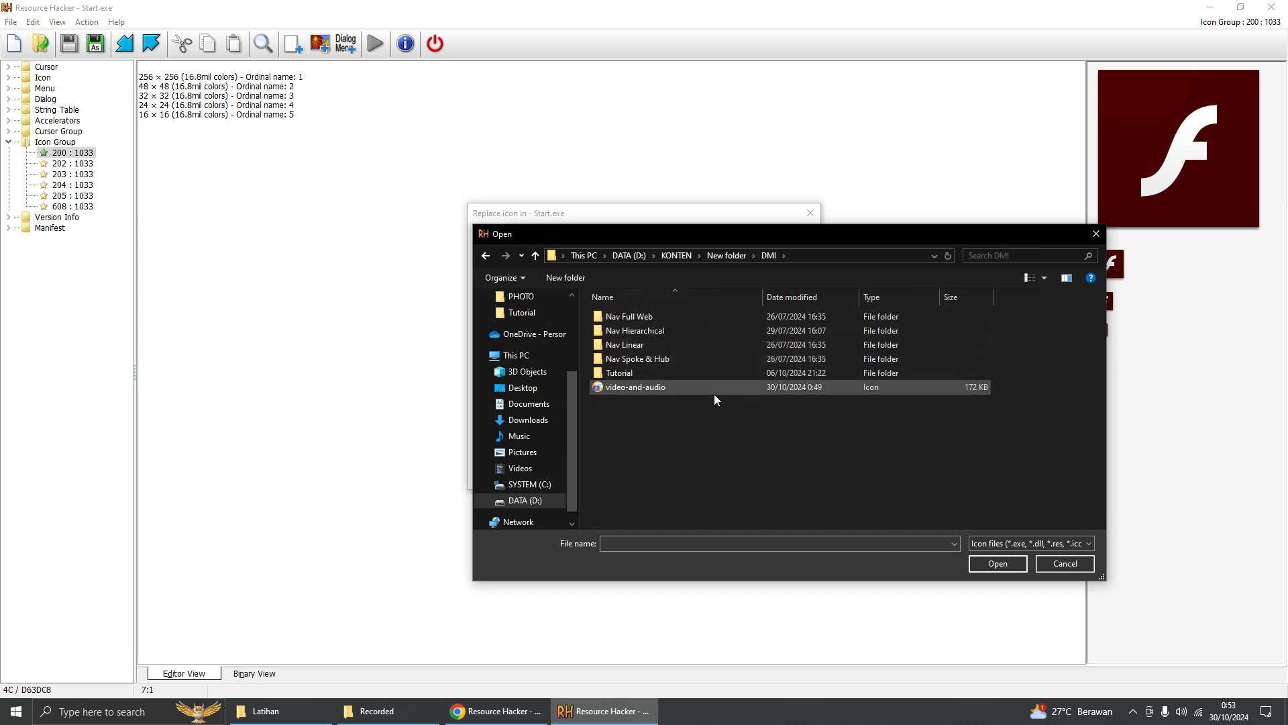
left_click(670, 387)
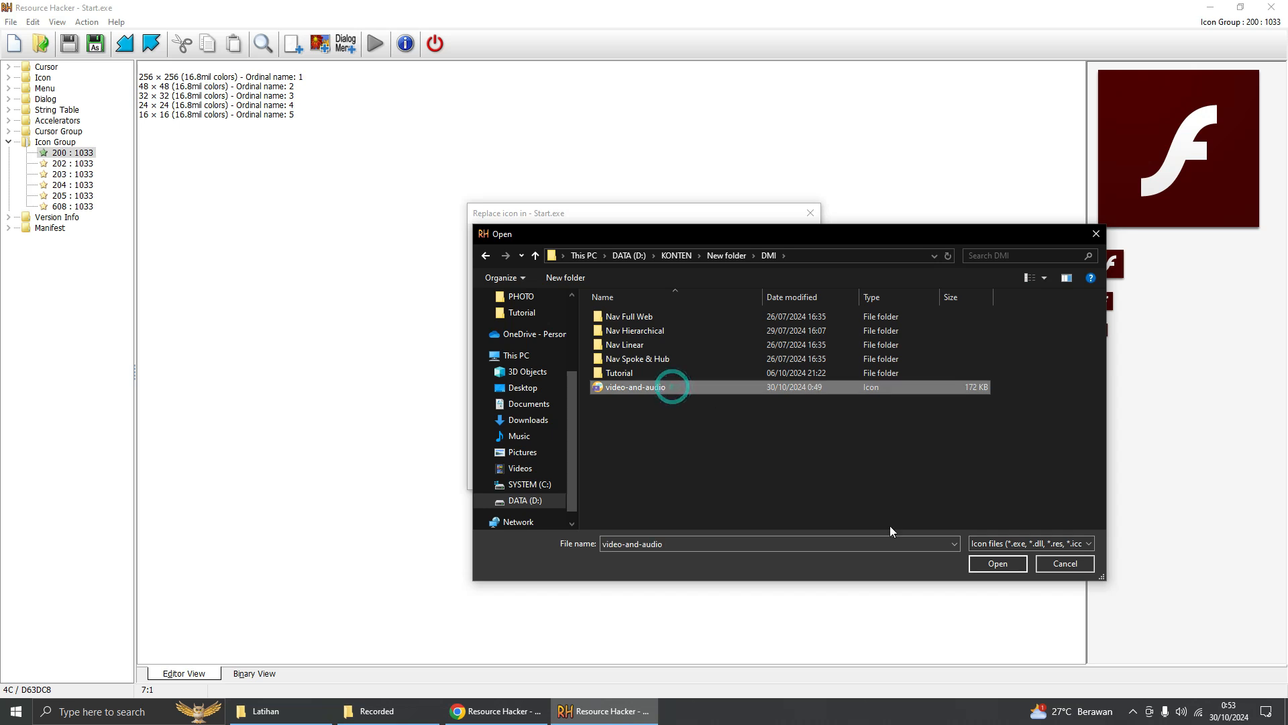
left_click(994, 564)
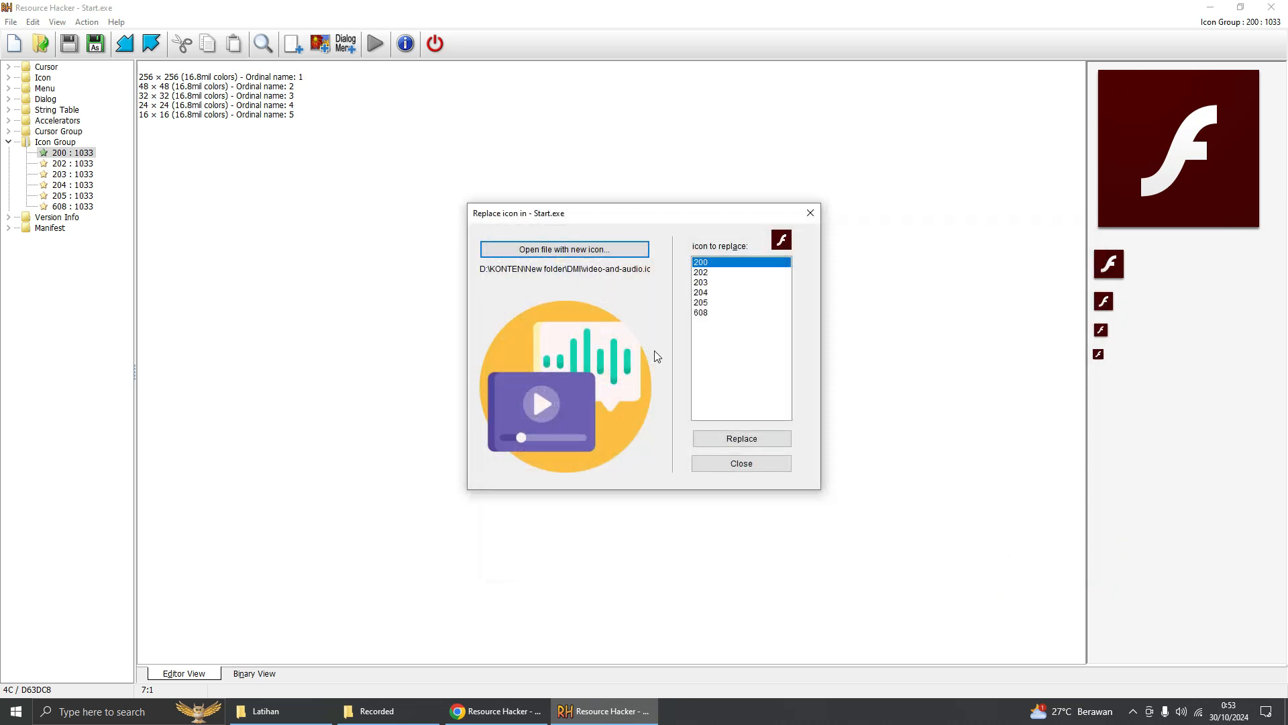
left_click(736, 444)
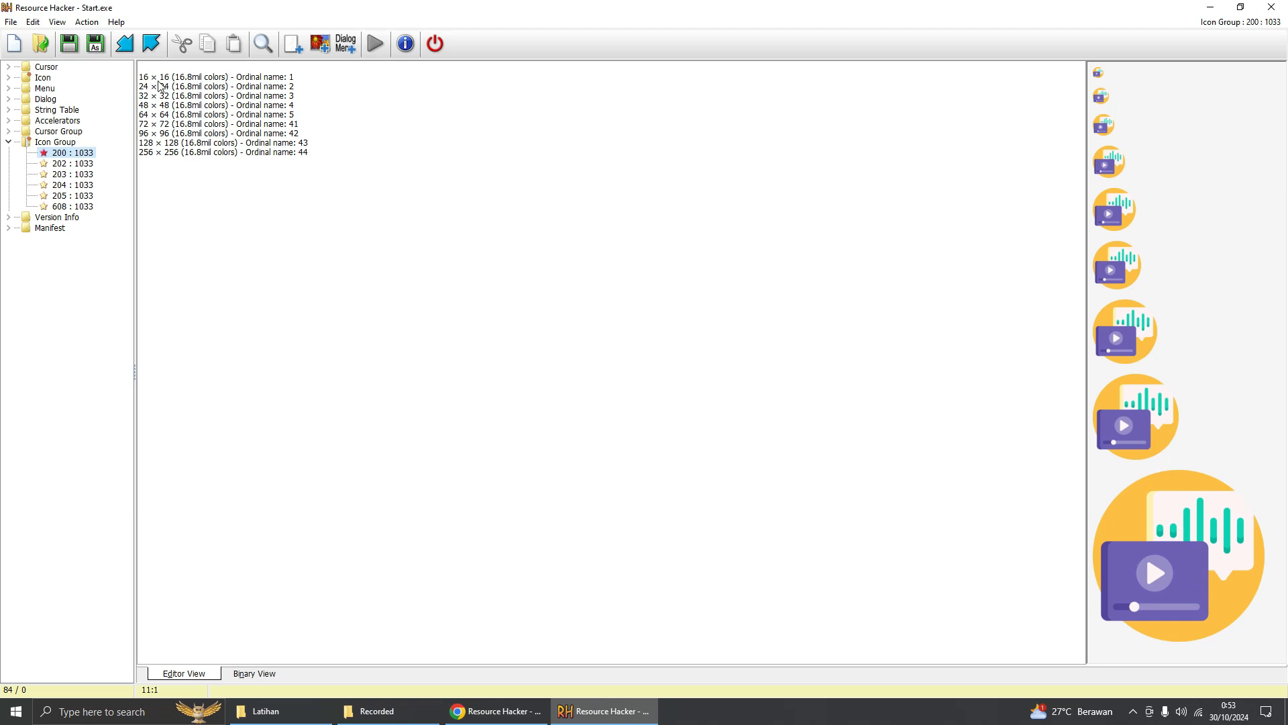
Step: Save the modified Start.exe and check the Start and Start_original files in the Latihan folder
left_click(246, 189)
left_click(69, 44)
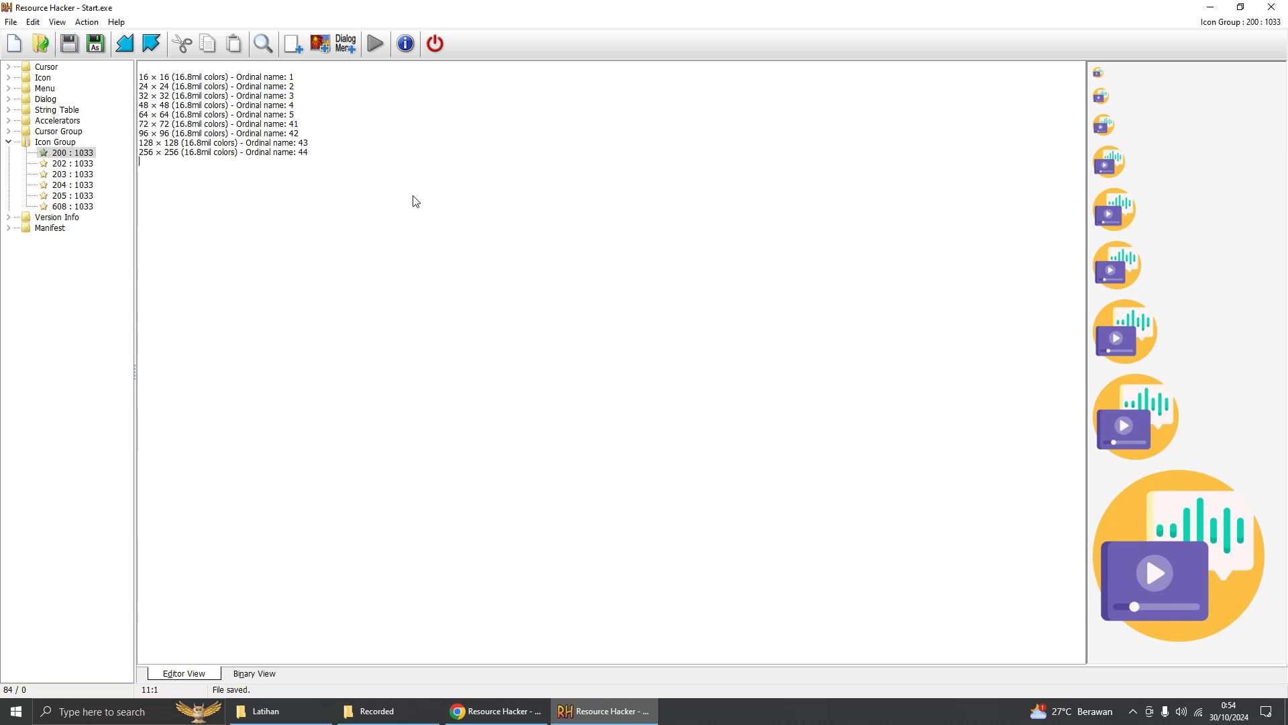
left_click(630, 711)
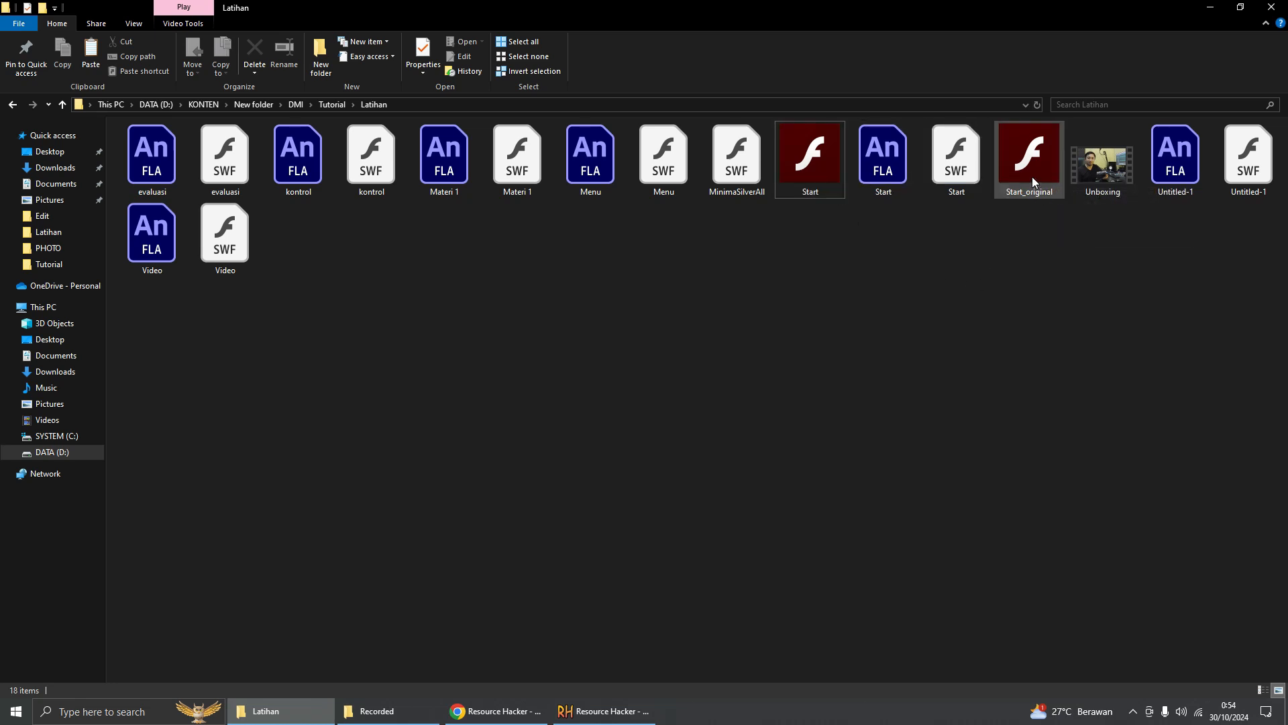
mouse_move(1032, 175)
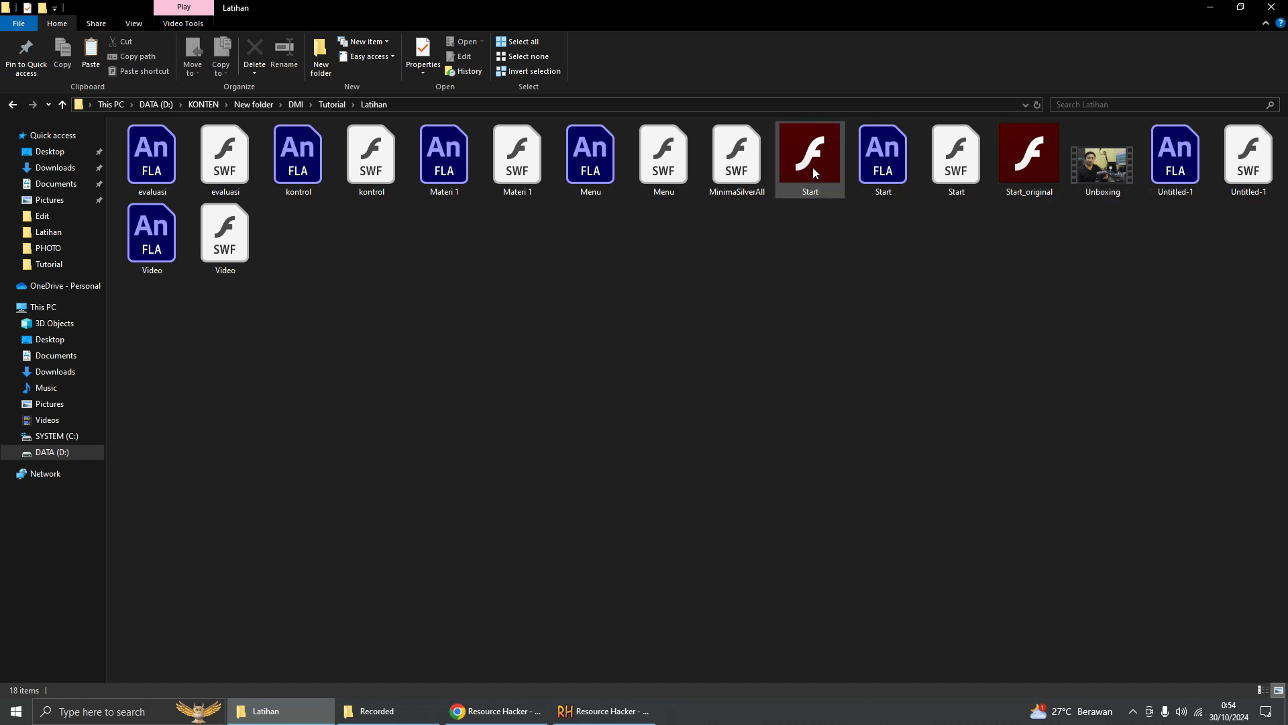
mouse_move(813, 170)
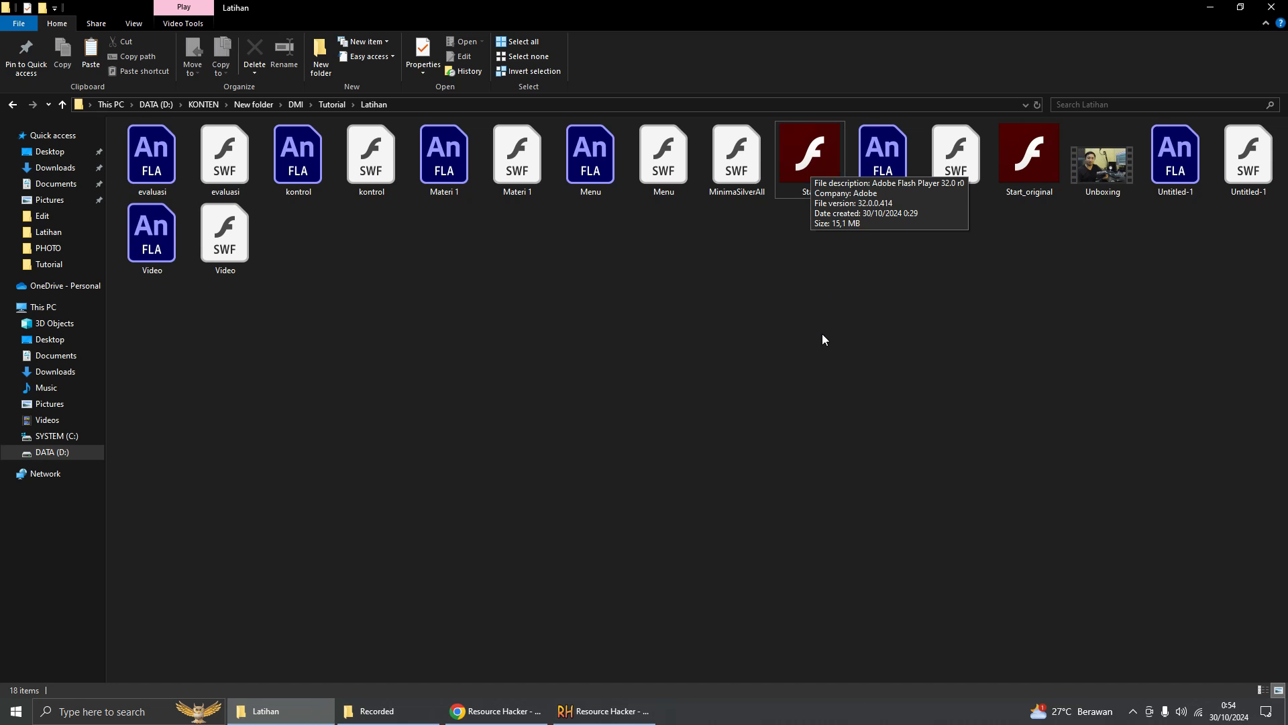
Step: Return to Resource Hacker and review the icons stored under Icon Group entries 200 and 202
left_click(603, 710)
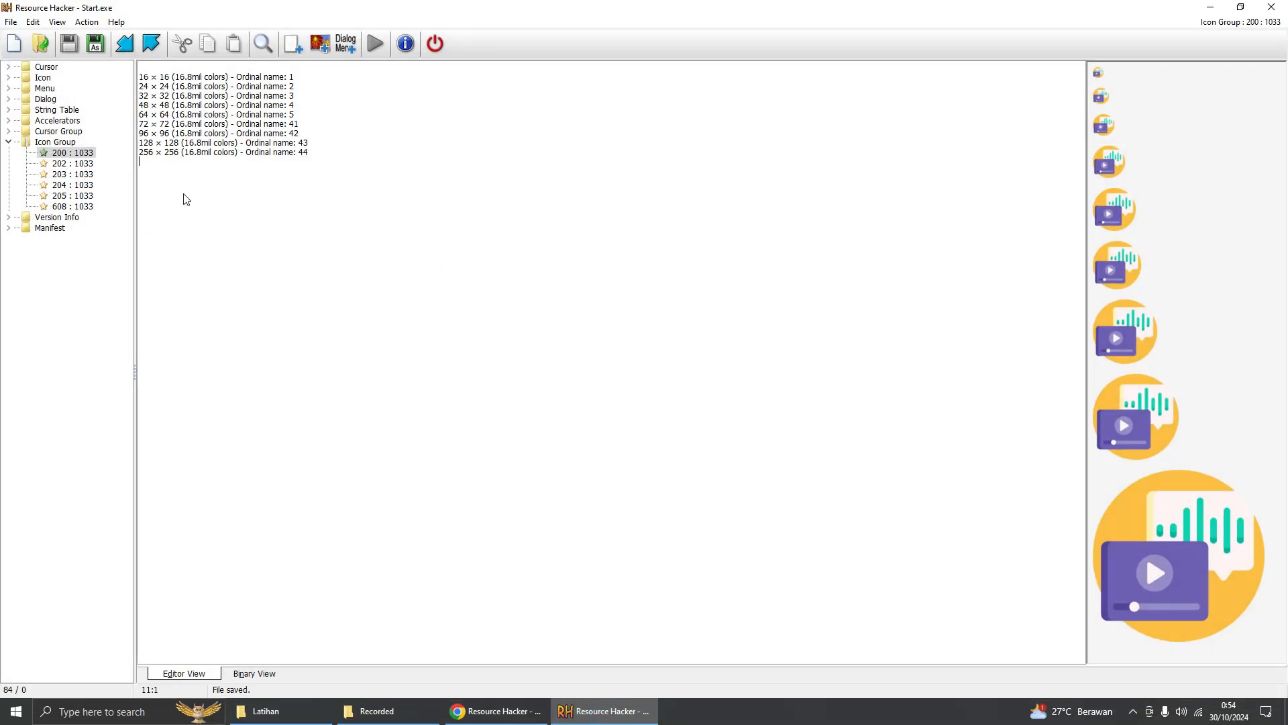
left_click(9, 143)
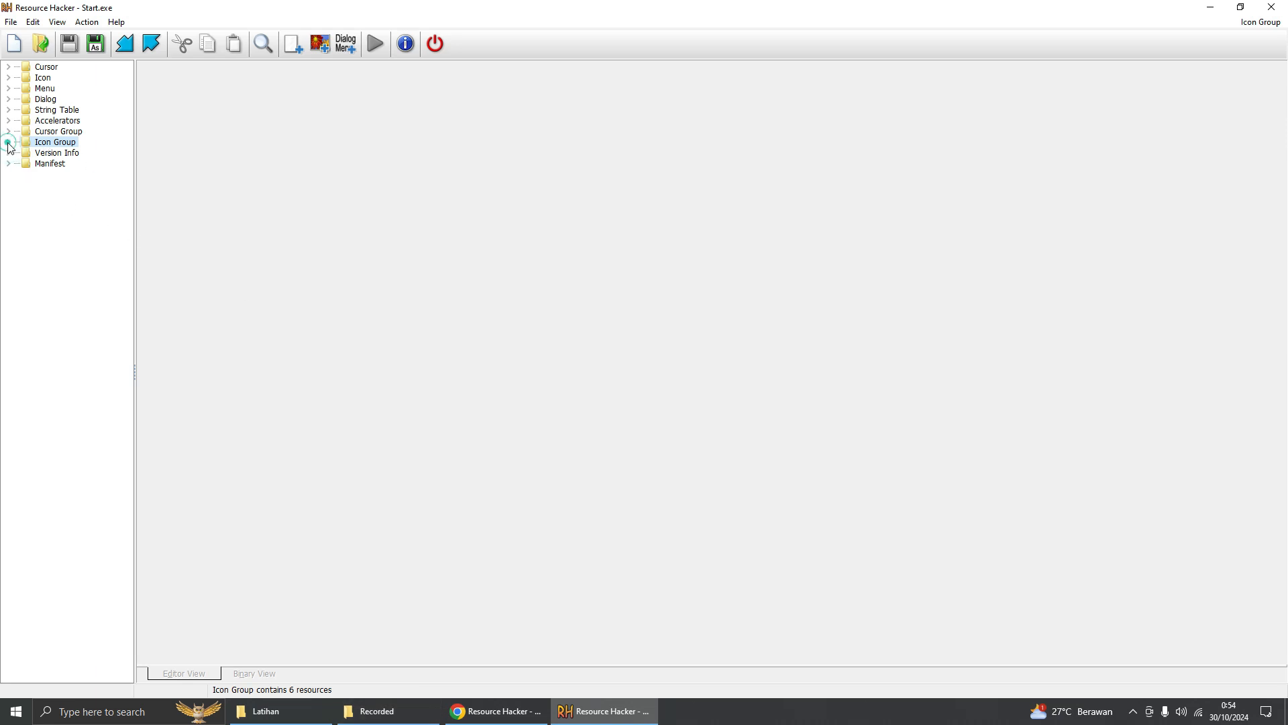
double_click(48, 141)
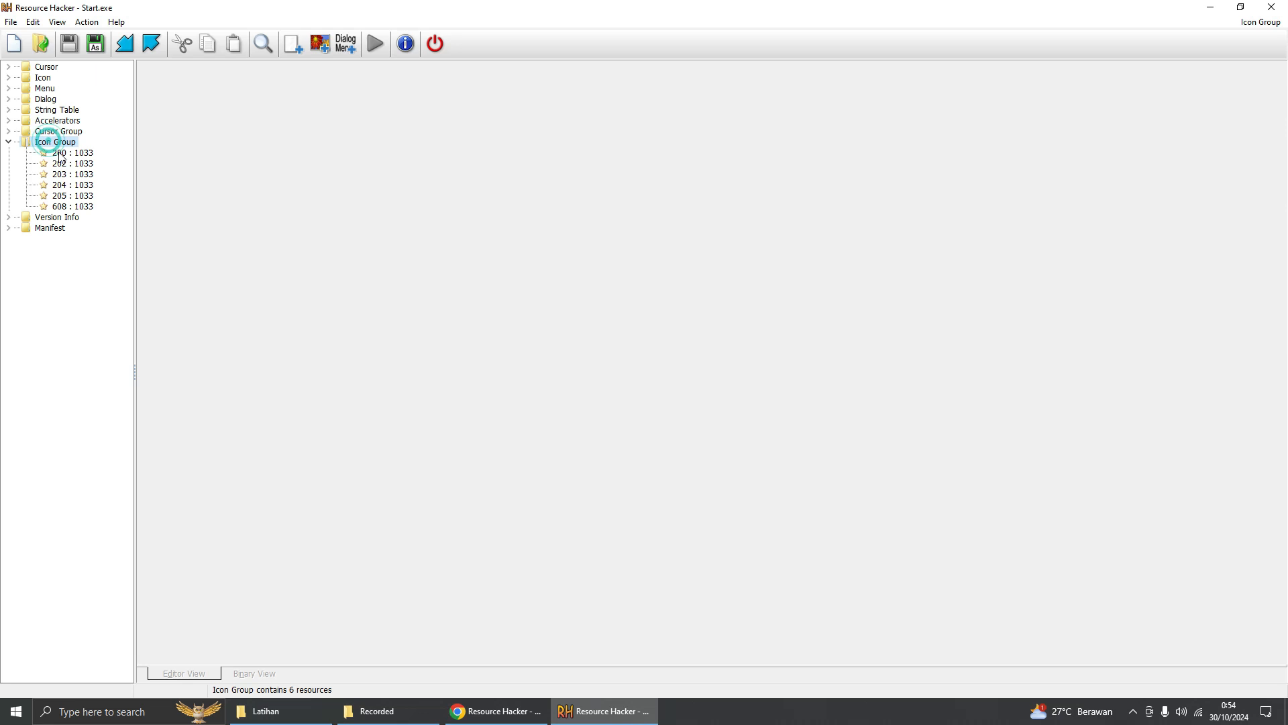
left_click(61, 155)
left_click(71, 165)
left_click(78, 153)
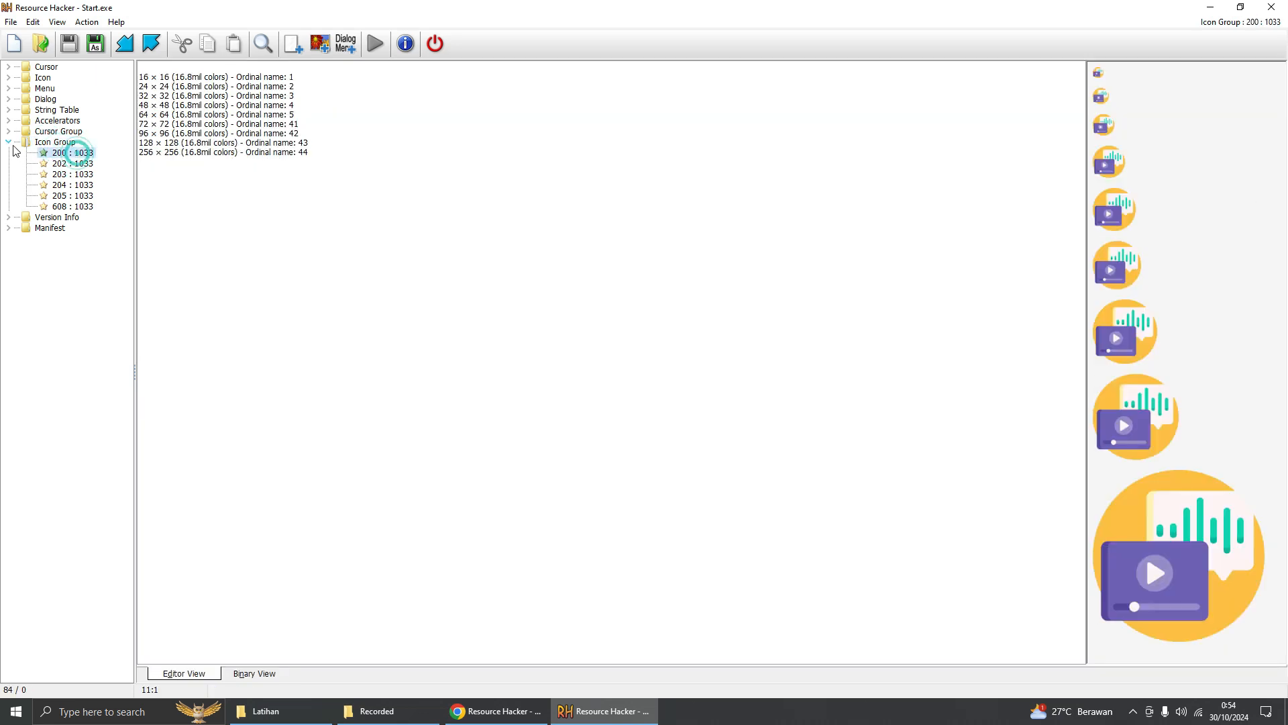
left_click(9, 142)
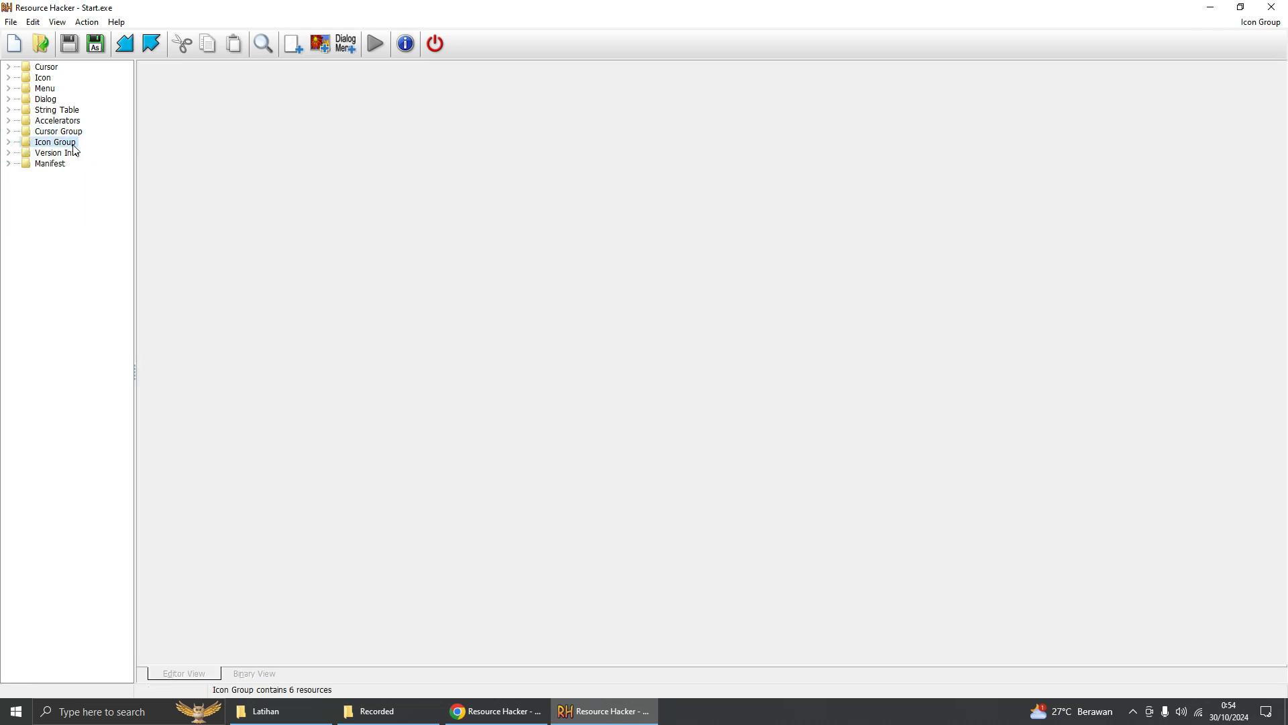
Step: Open Version Info entry 1 : 1033 and set the CompanyName value to "Globality-Dev.Inc"
double_click(45, 158)
left_click(72, 163)
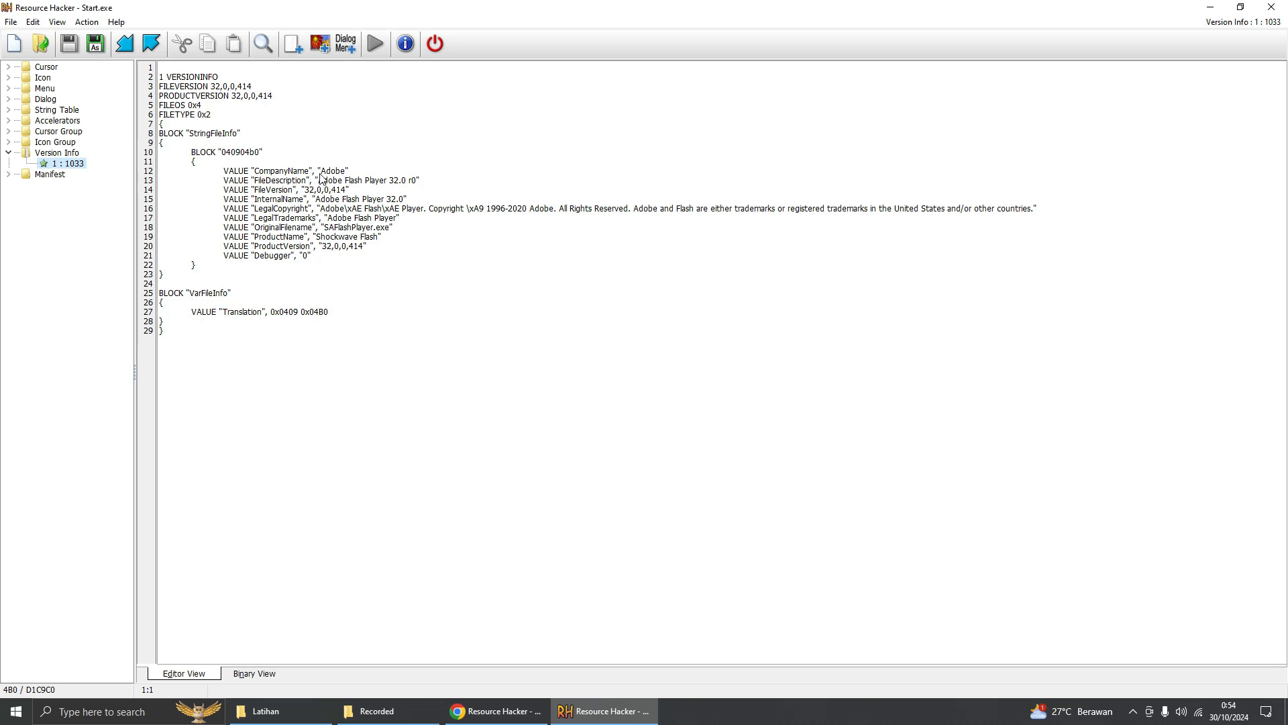
left_click_drag(322, 176, 344, 176)
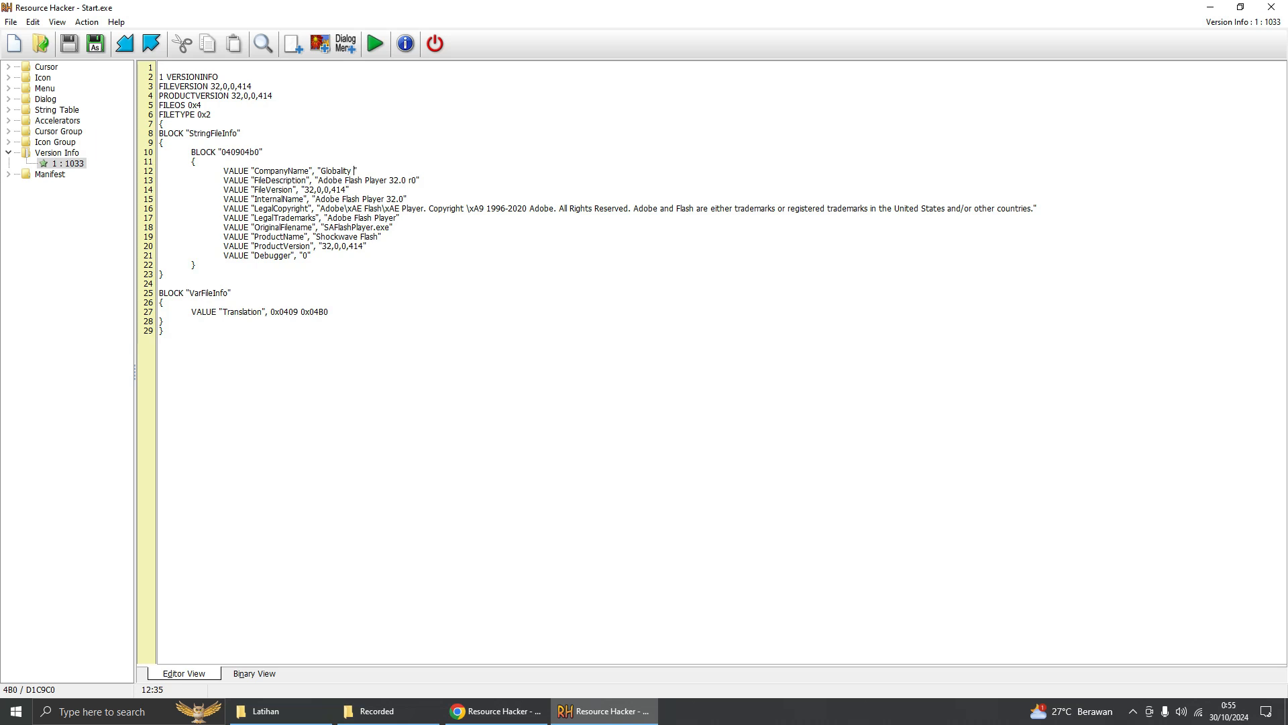
type(" Dev.Inc")
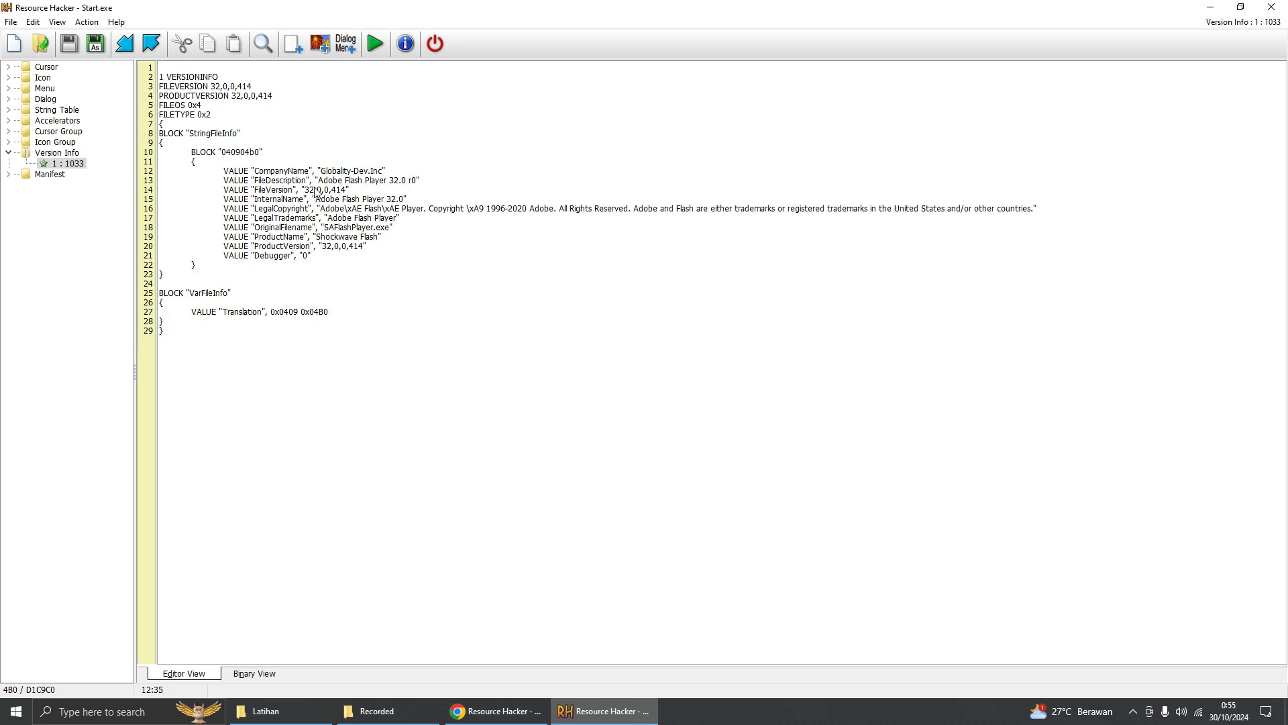
Step: Set the FileDescription value in the version info script to "Aplikasi Pembelajaran"
left_click_drag(319, 182, 417, 188)
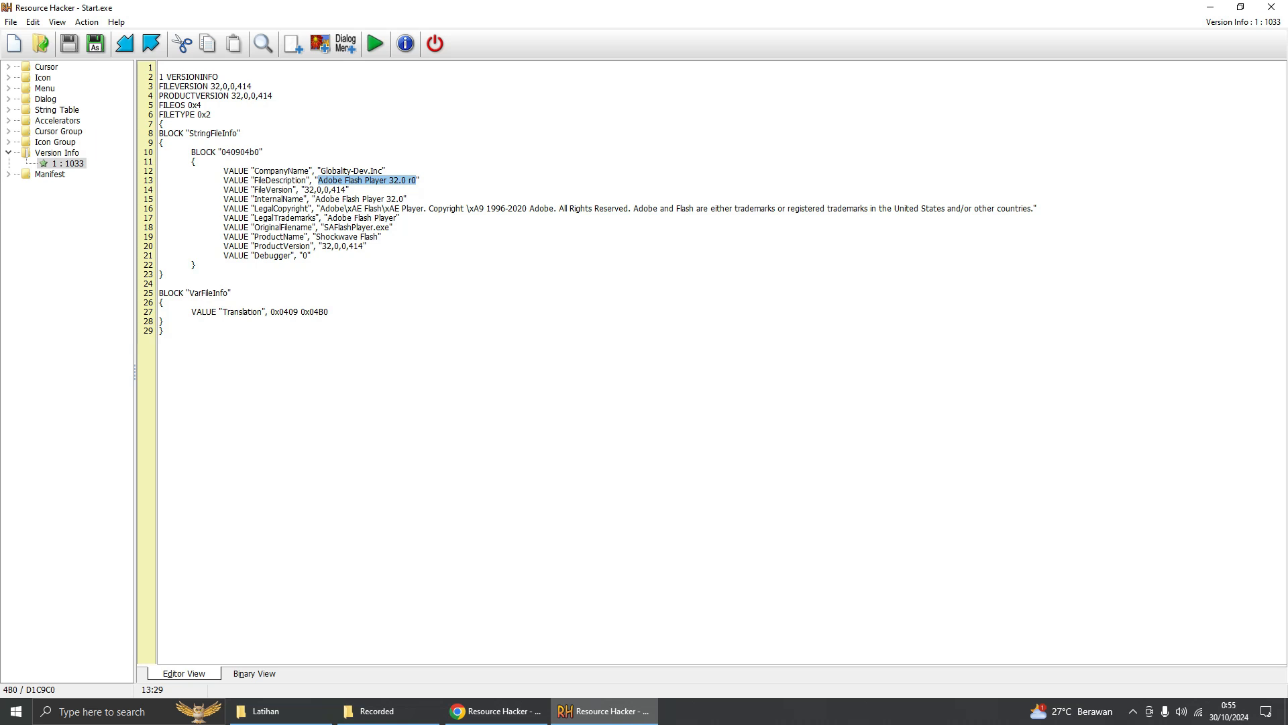
type("Aplika")
type("si Pembe")
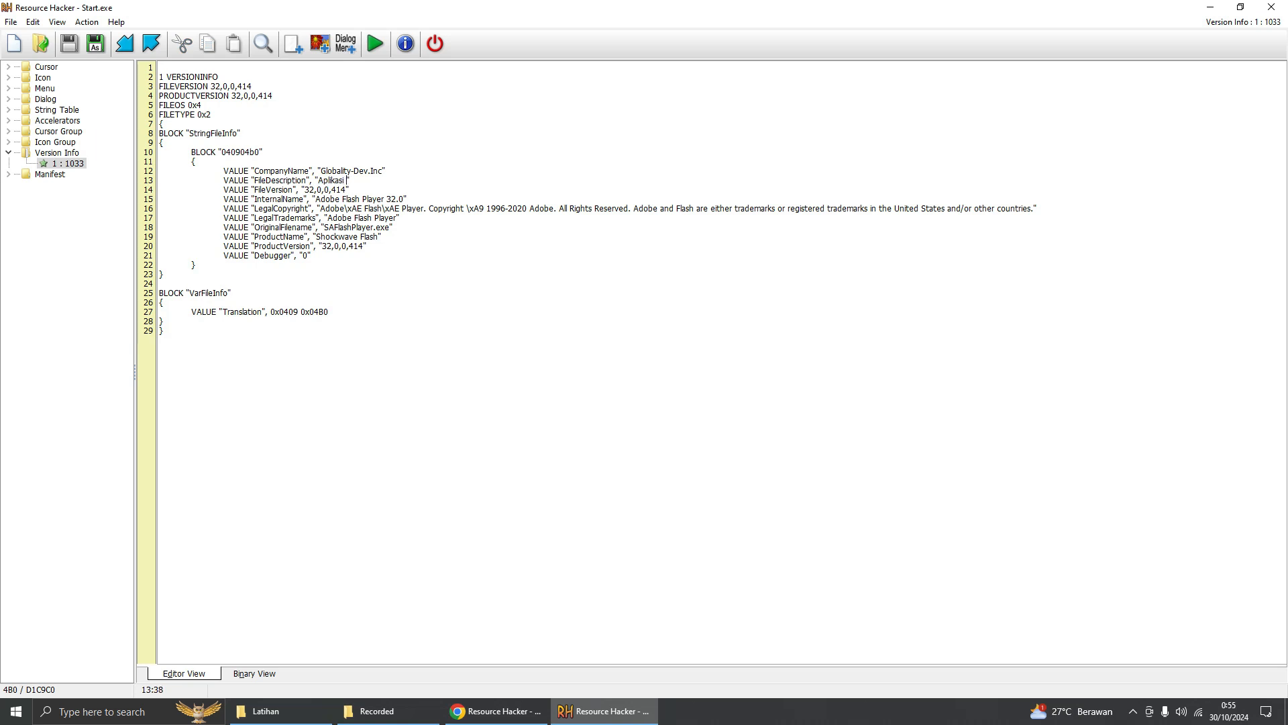
type("lajaran")
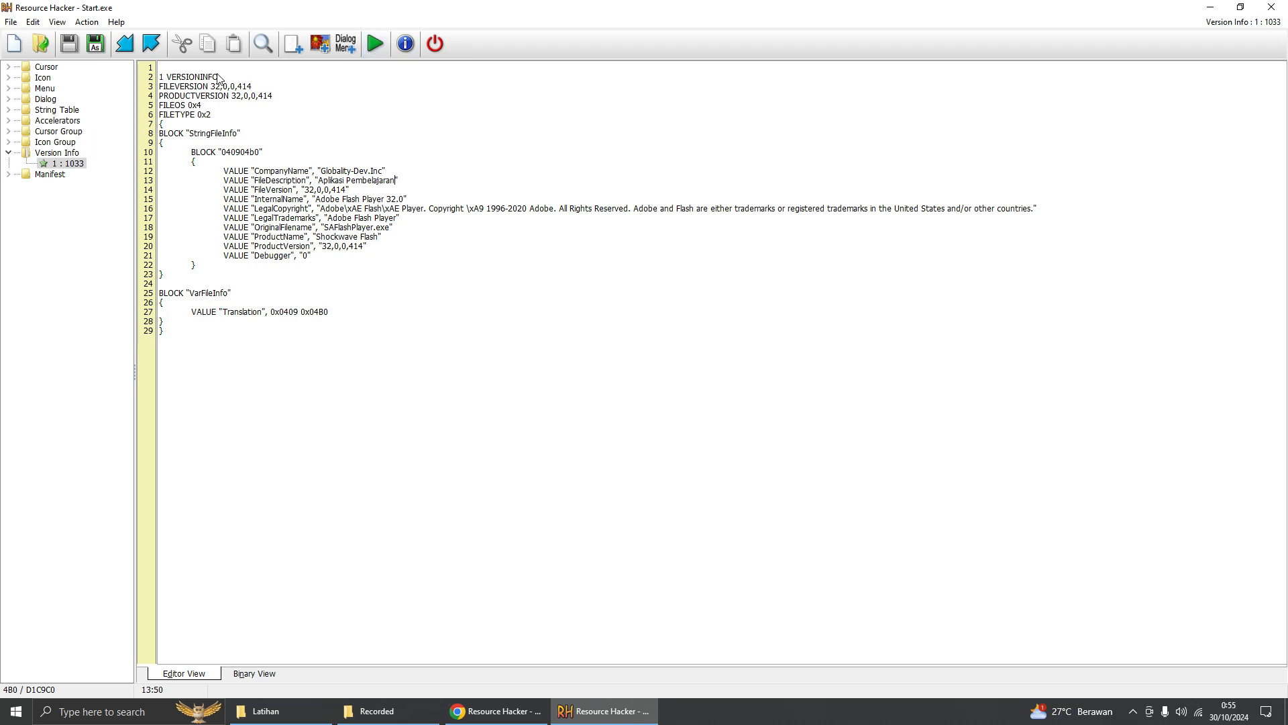
Step: Compile the edited version info script, save Start.exe and minimize Resource Hacker
left_click(373, 45)
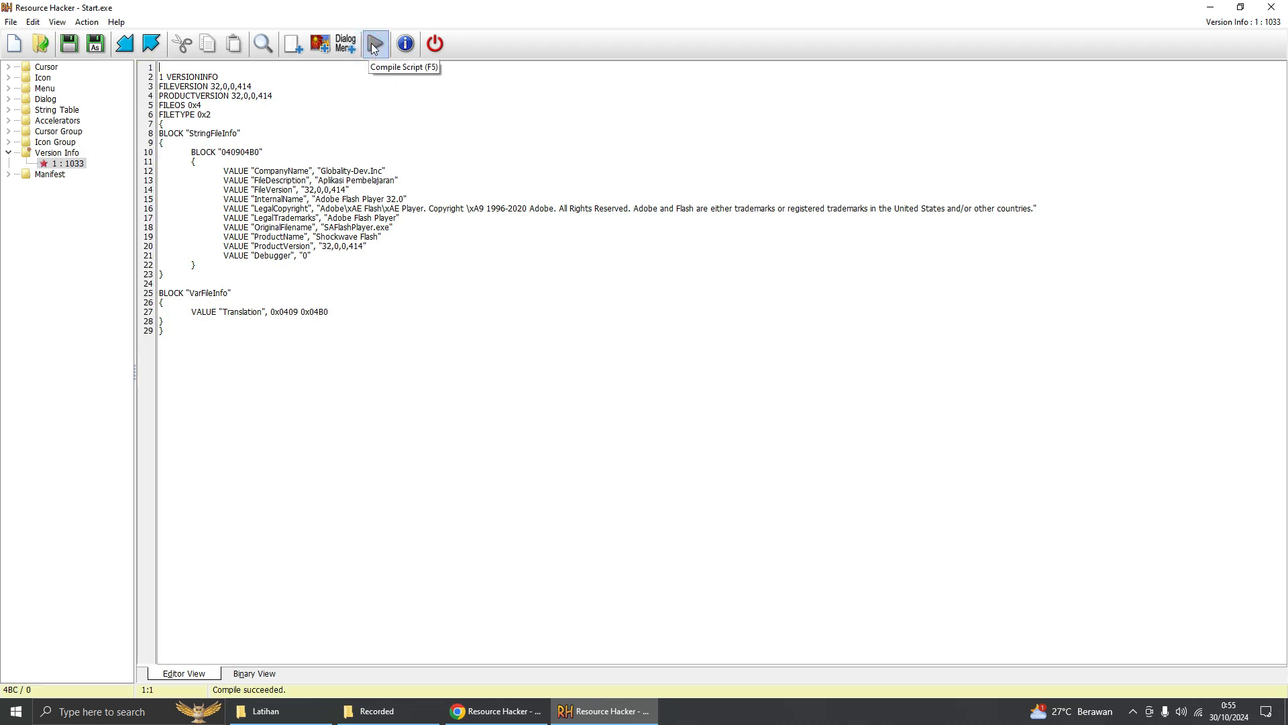
left_click(69, 45)
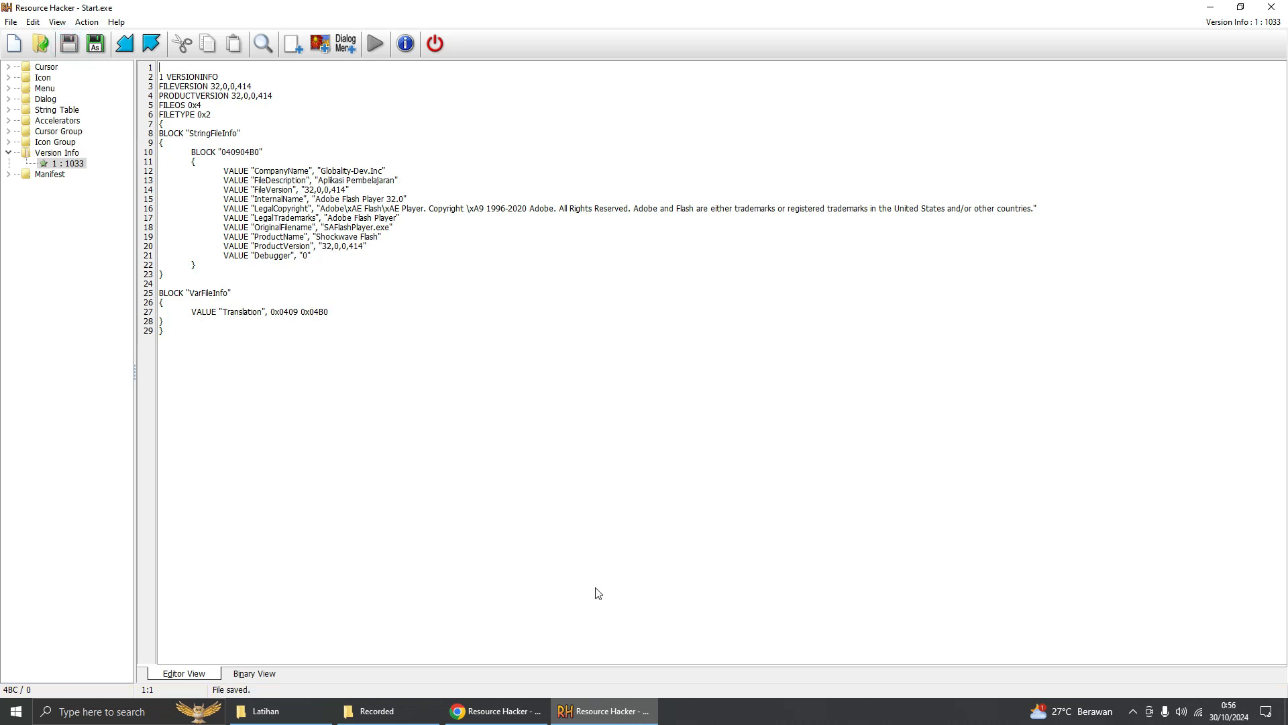
left_click(1212, 9)
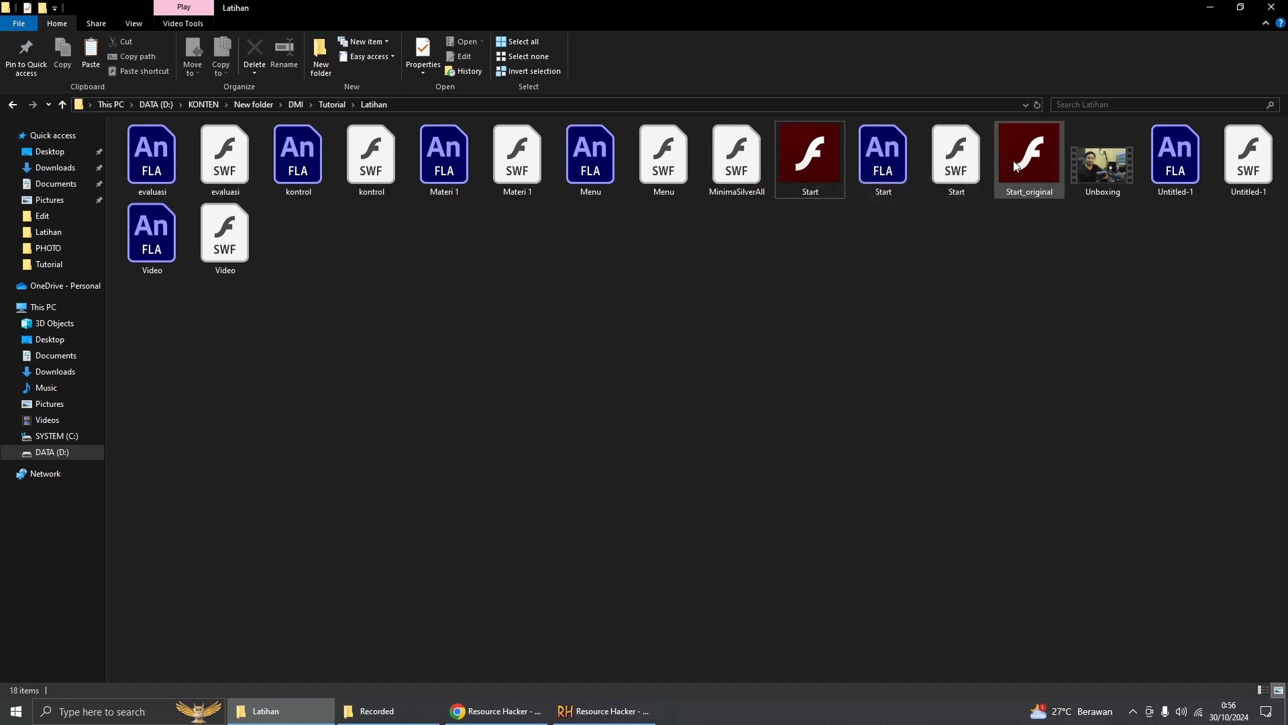
Step: Compare the description and company of Start and Start_original using the Tiles layout, and restore the Large icons layout
left_click(840, 284)
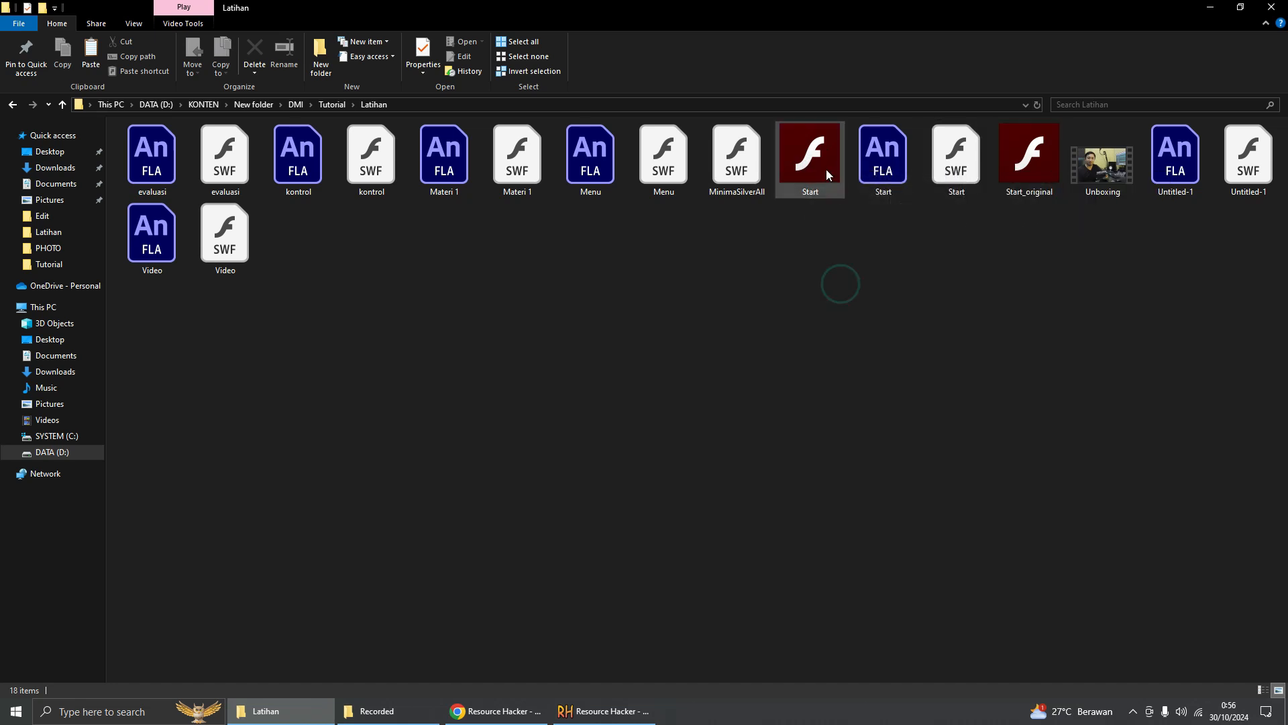
mouse_move(827, 172)
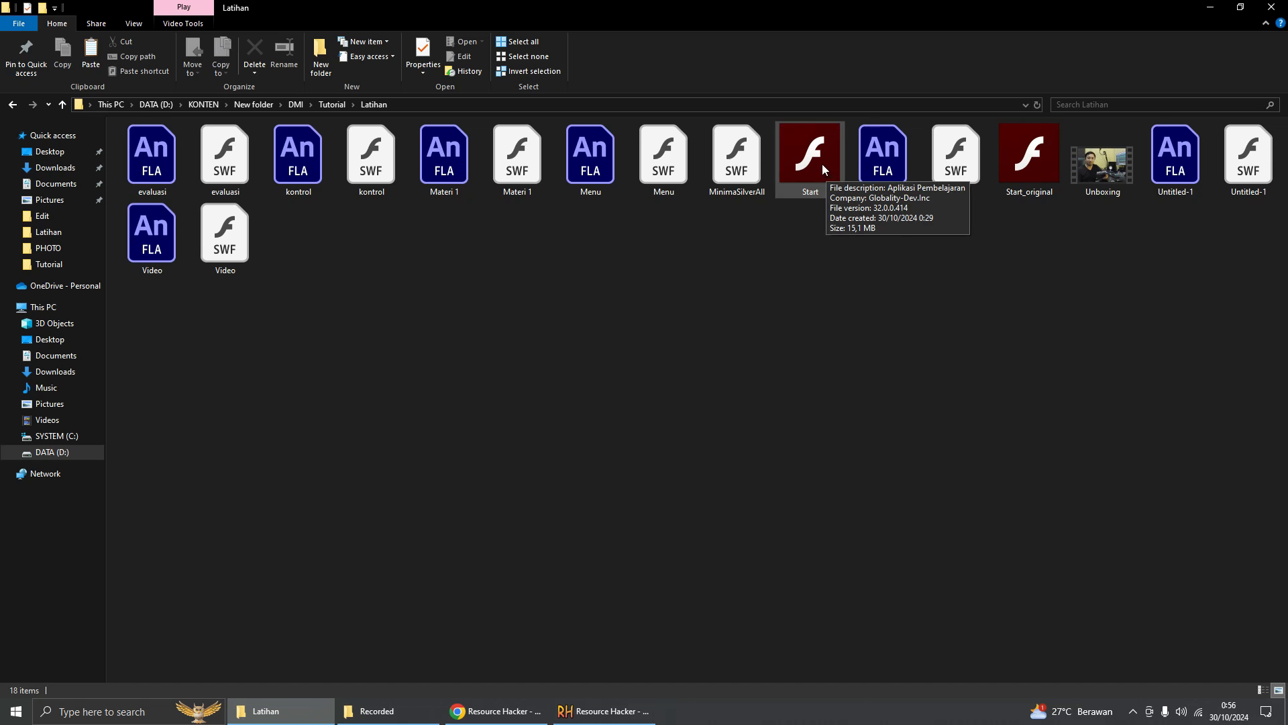
left_click(977, 367)
left_click(133, 23)
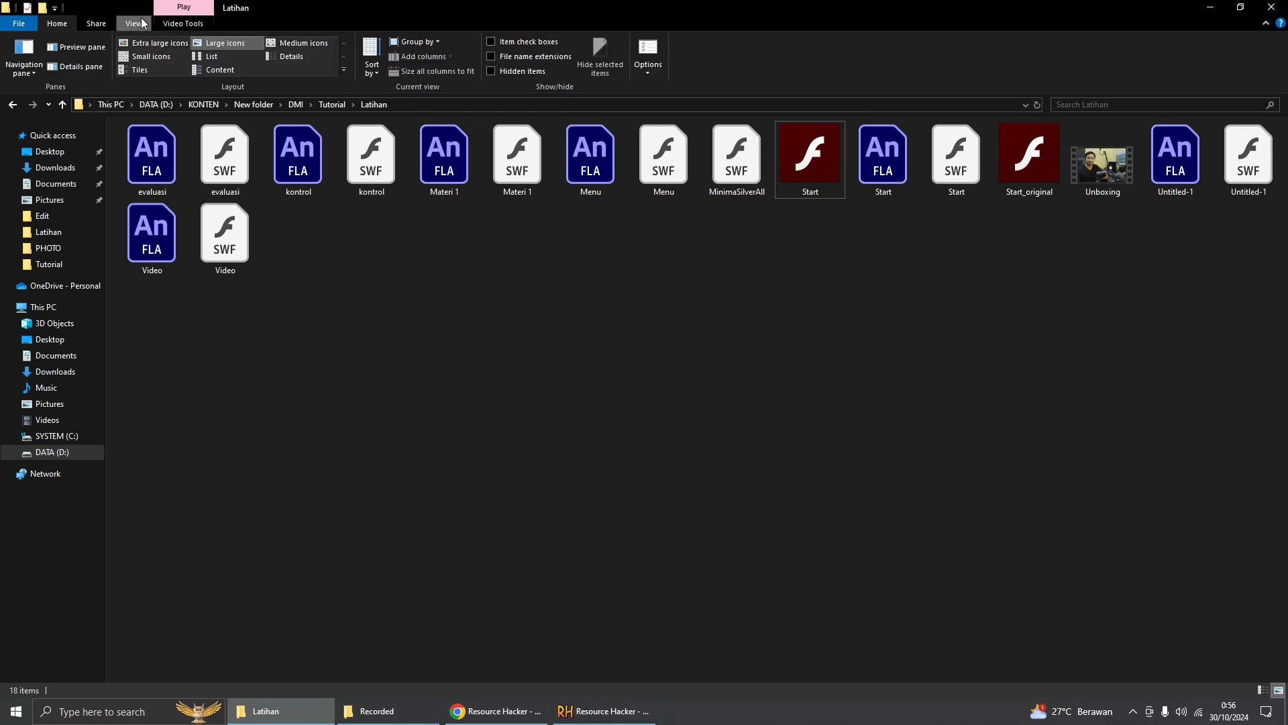
left_click(142, 71)
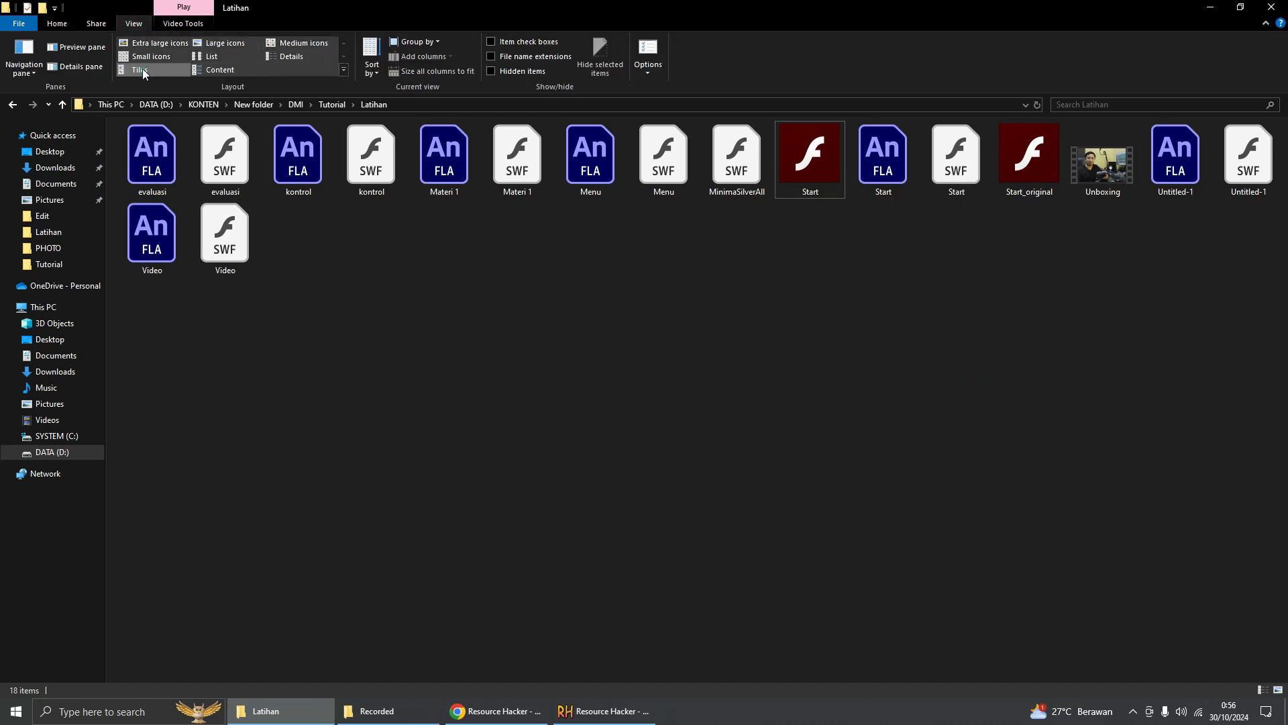
left_click(229, 310)
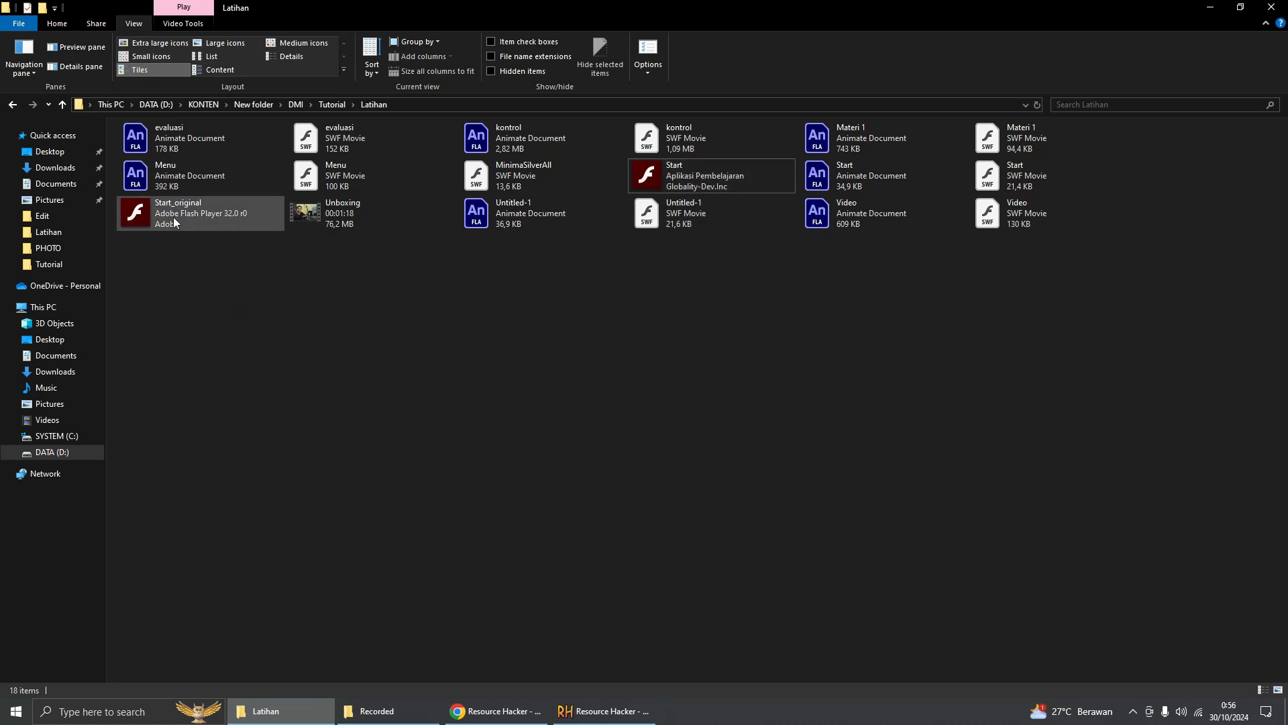
mouse_move(174, 221)
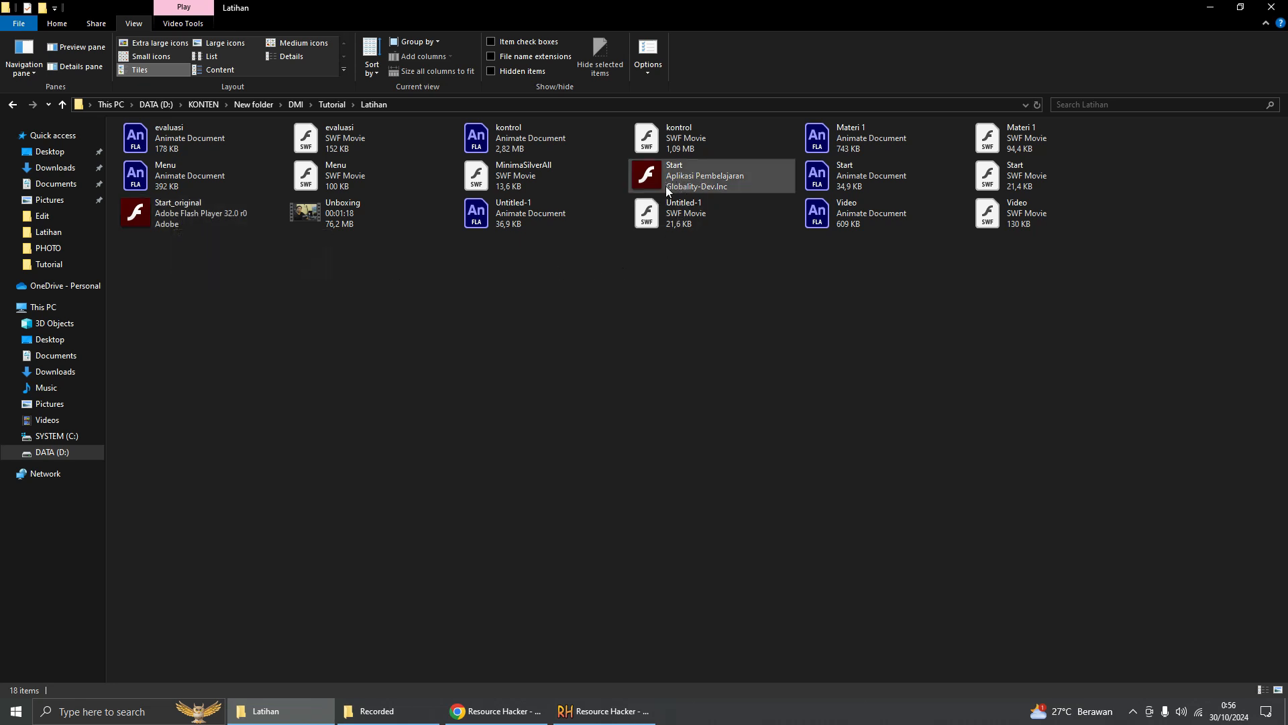
mouse_move(681, 185)
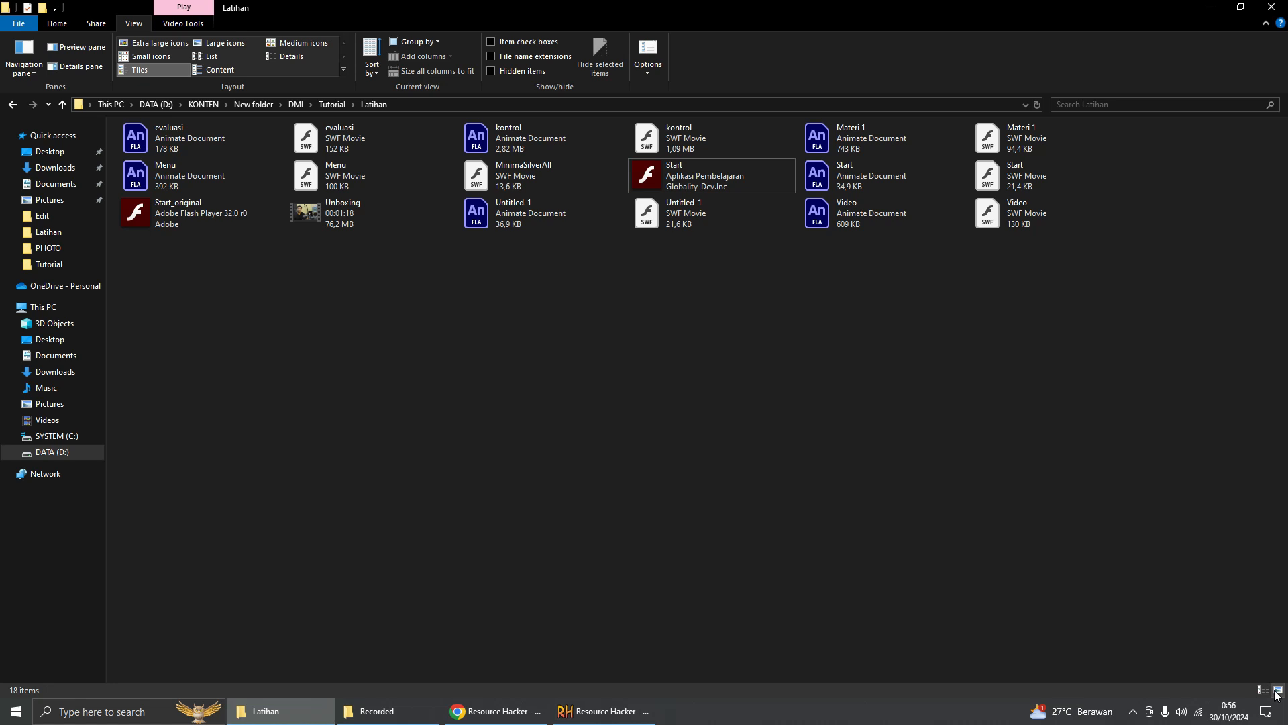
key("ctrl+shift+2")
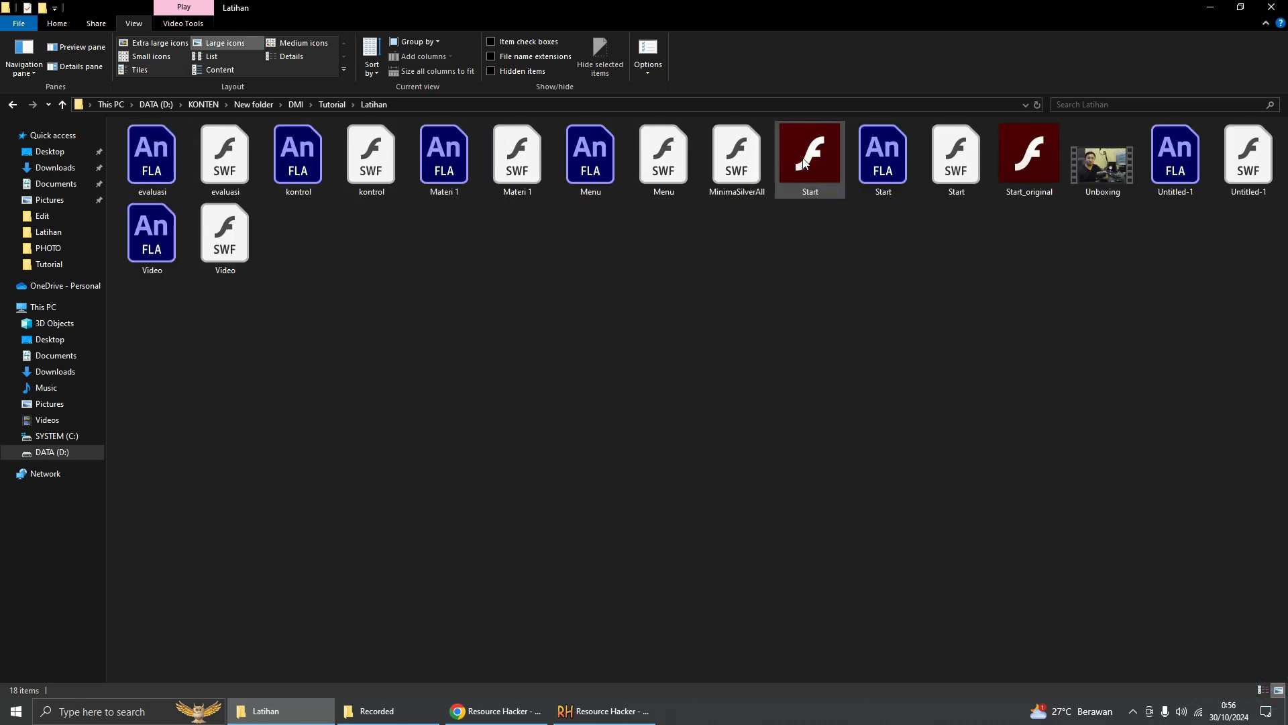
Step: Rename the Start application file in the Latihan folder as Start_2
left_click(804, 162)
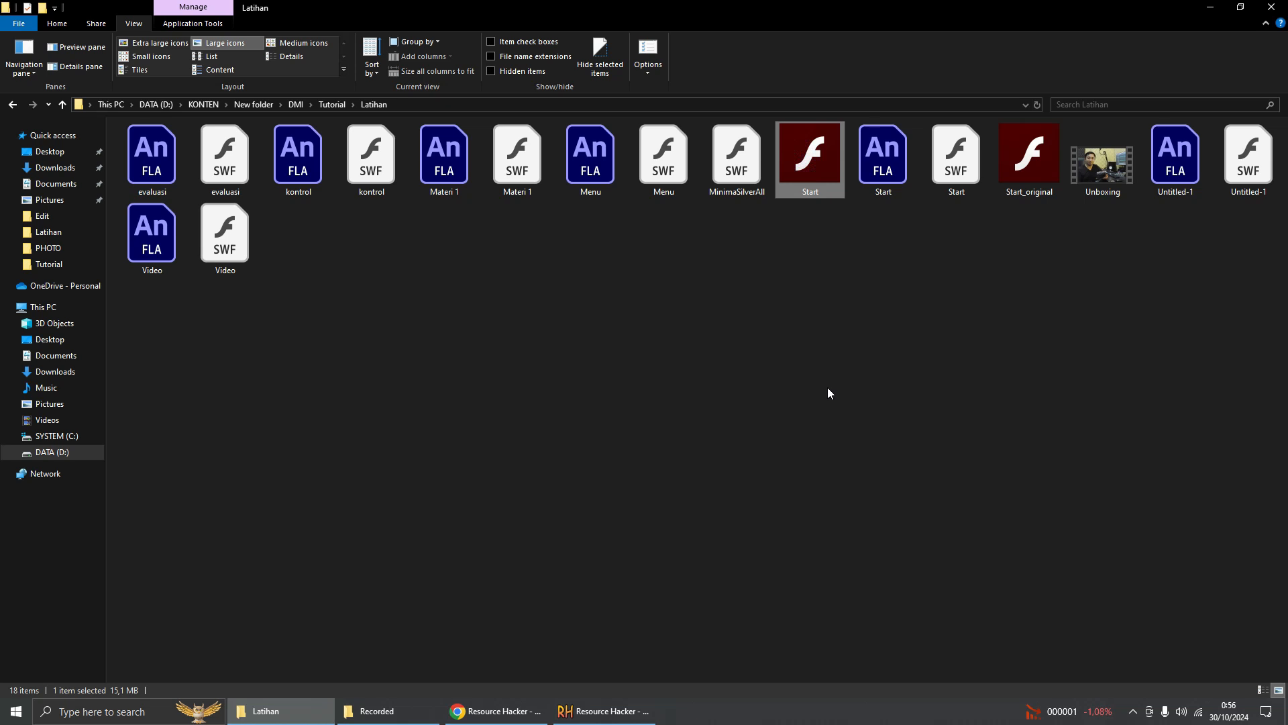
key("F1")
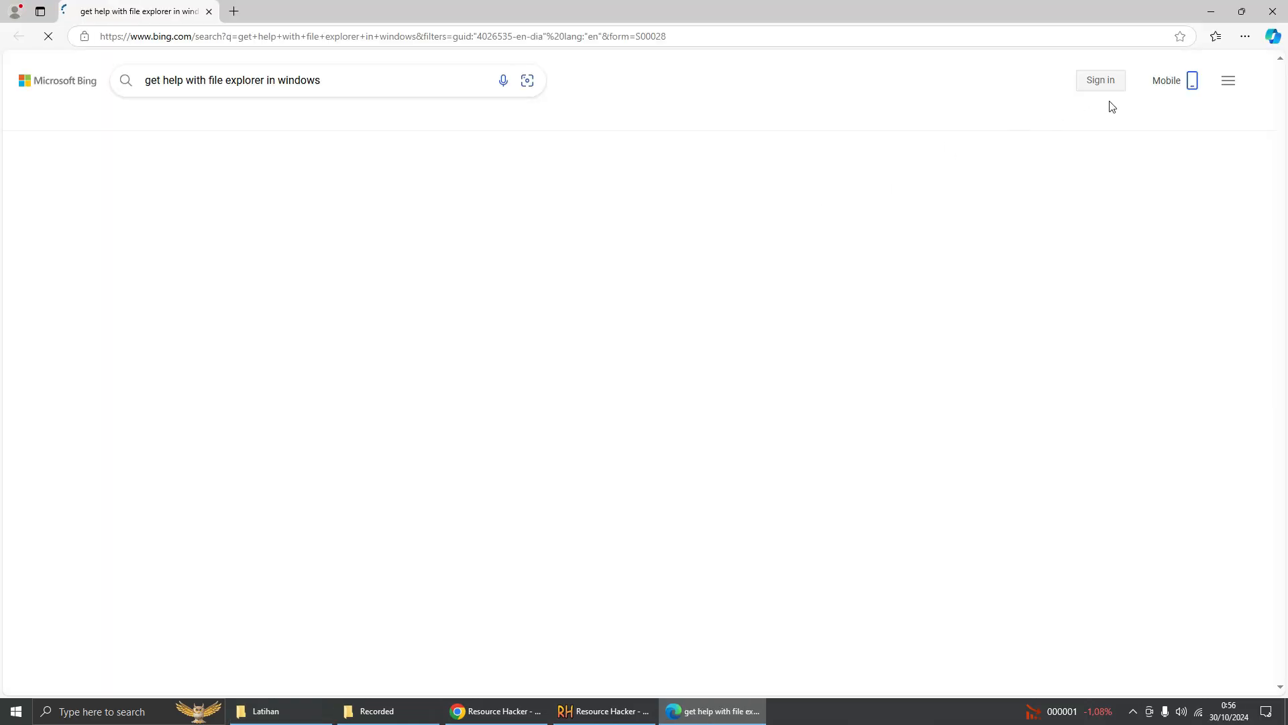
left_click(1273, 11)
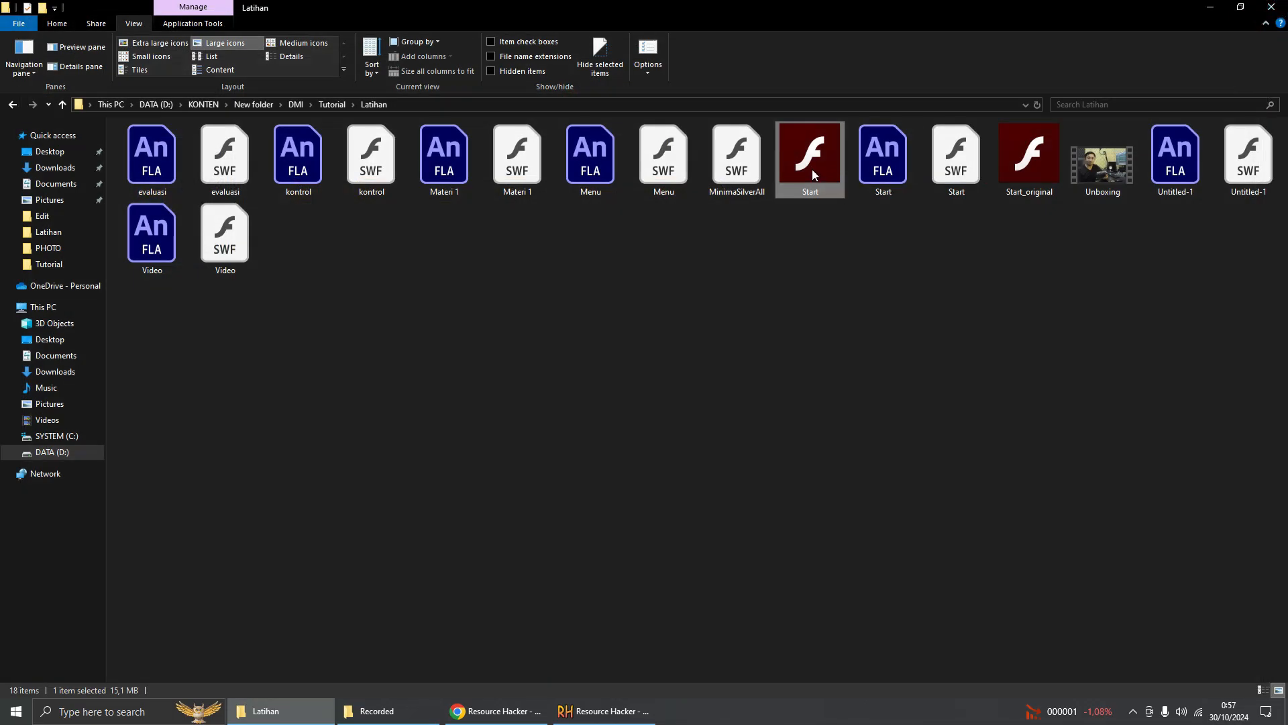
mouse_move(810, 185)
key("F2")
left_click(824, 190)
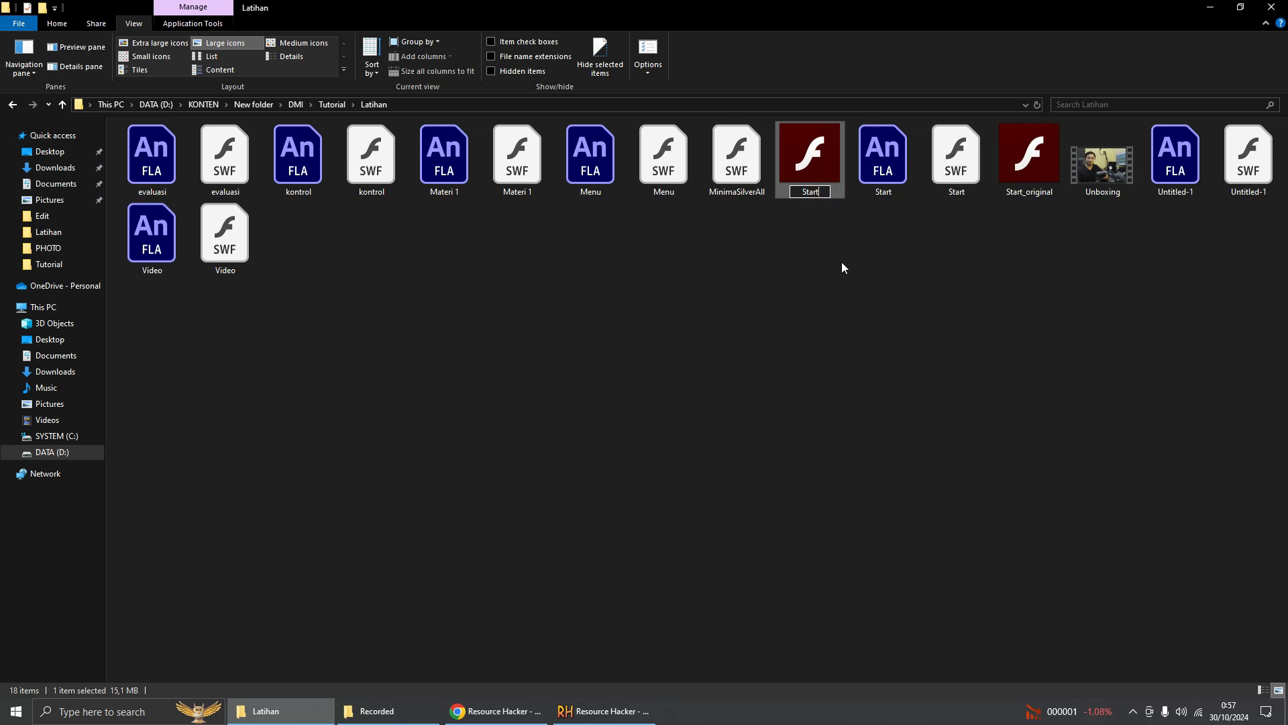
type("_2")
key("Return")
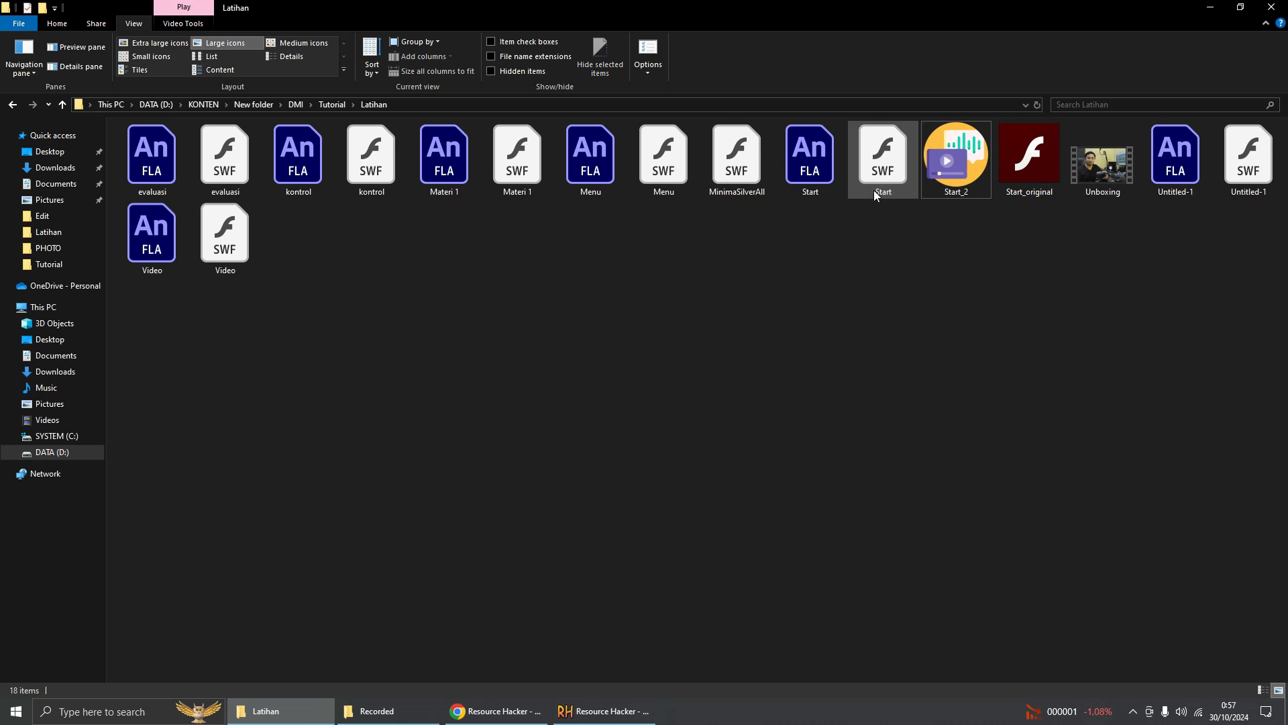
Step: Launch the Start_2 application from the Latihan folder to test it
left_click(59, 24)
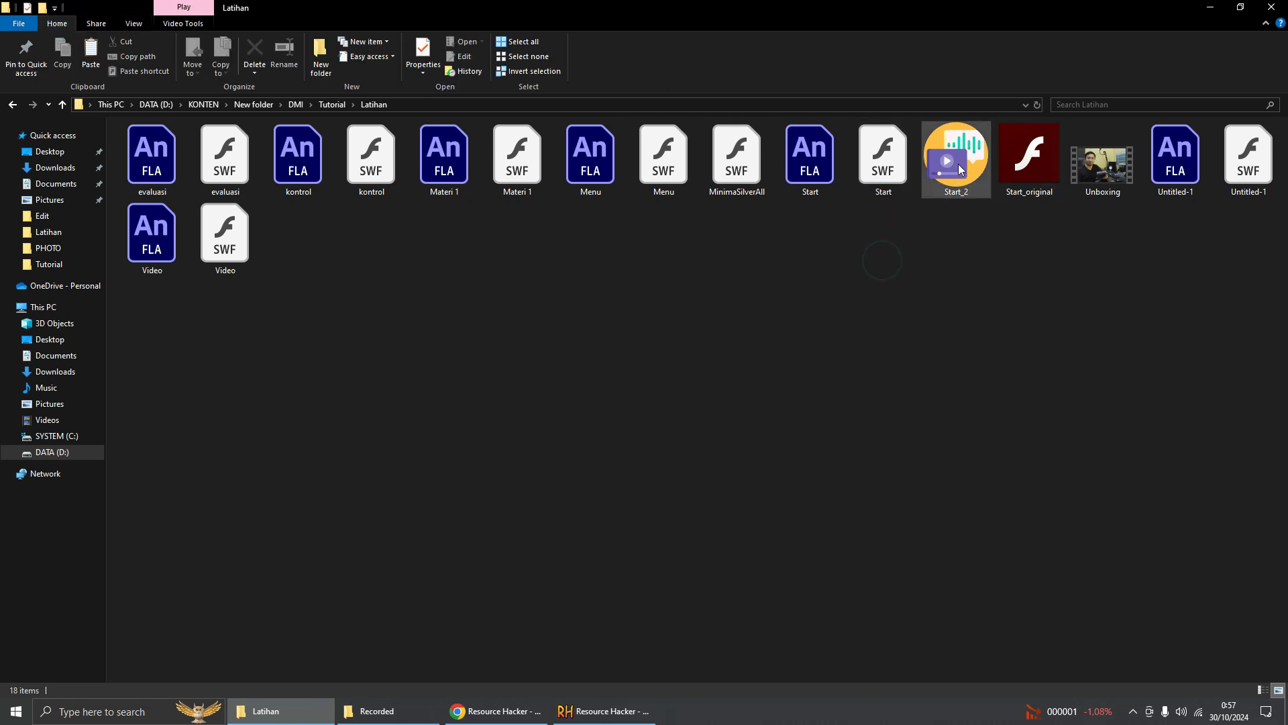
mouse_move(959, 161)
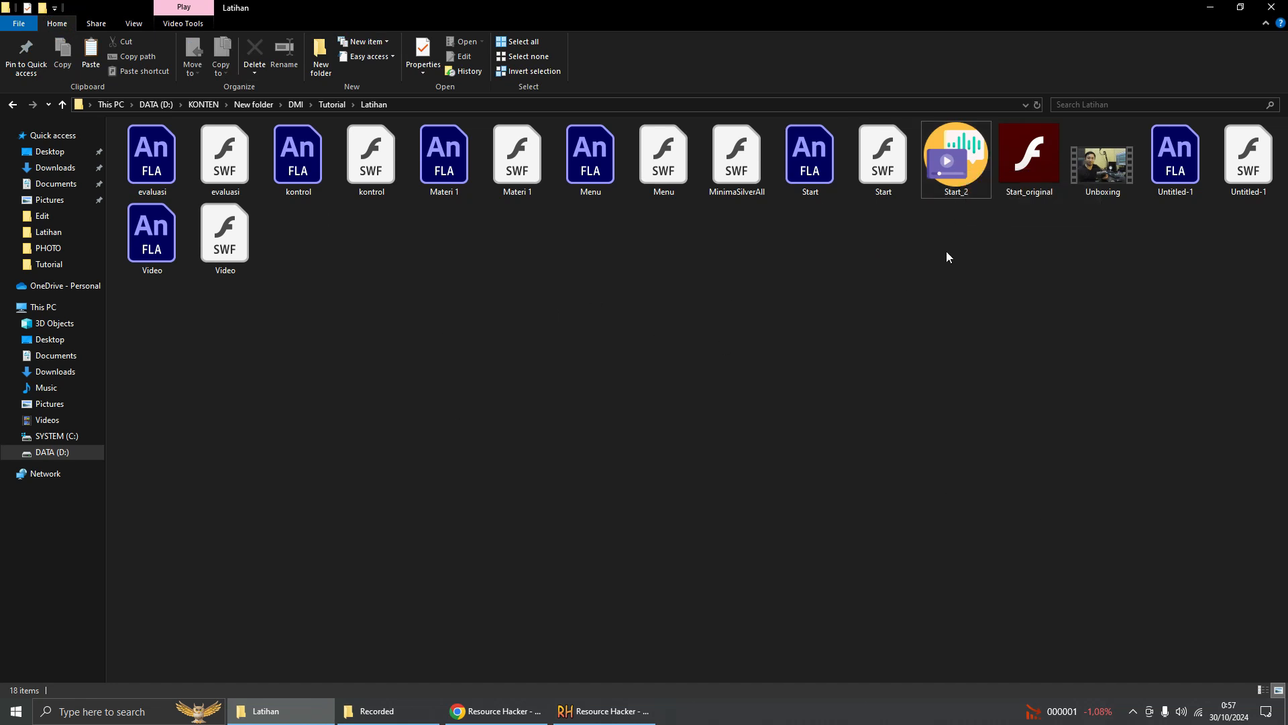
left_click(958, 157)
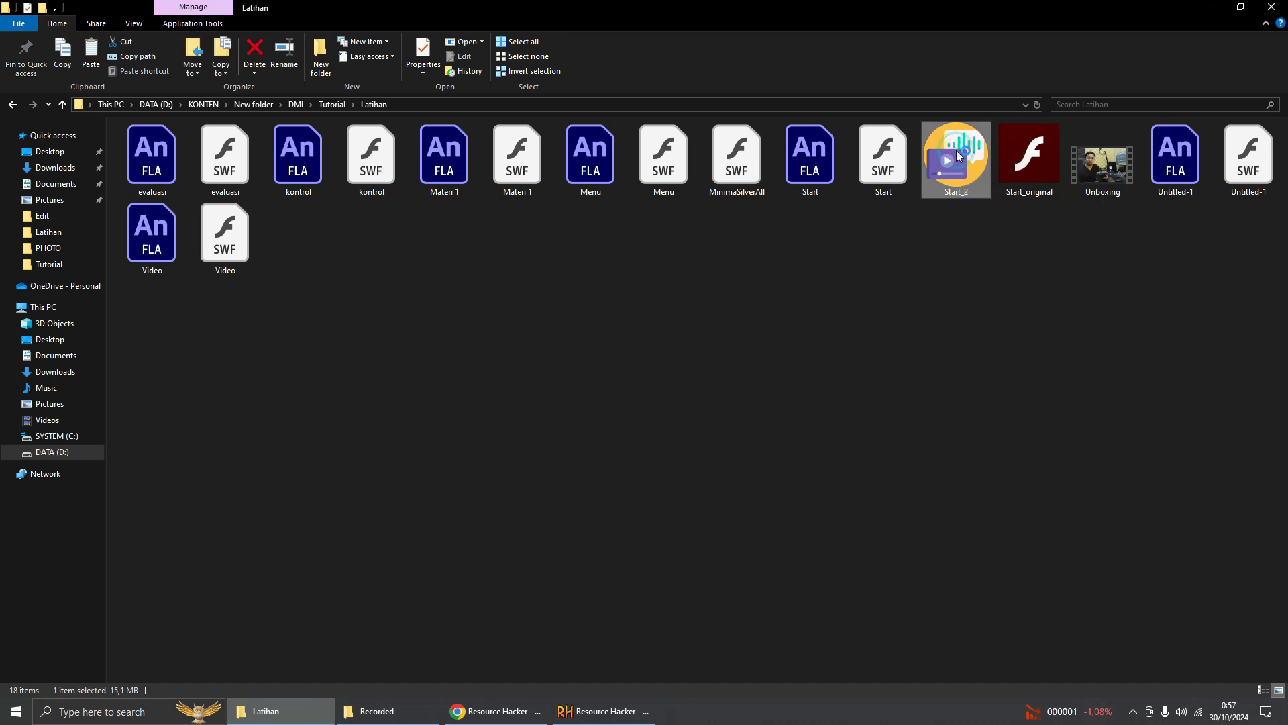
double_click(957, 152)
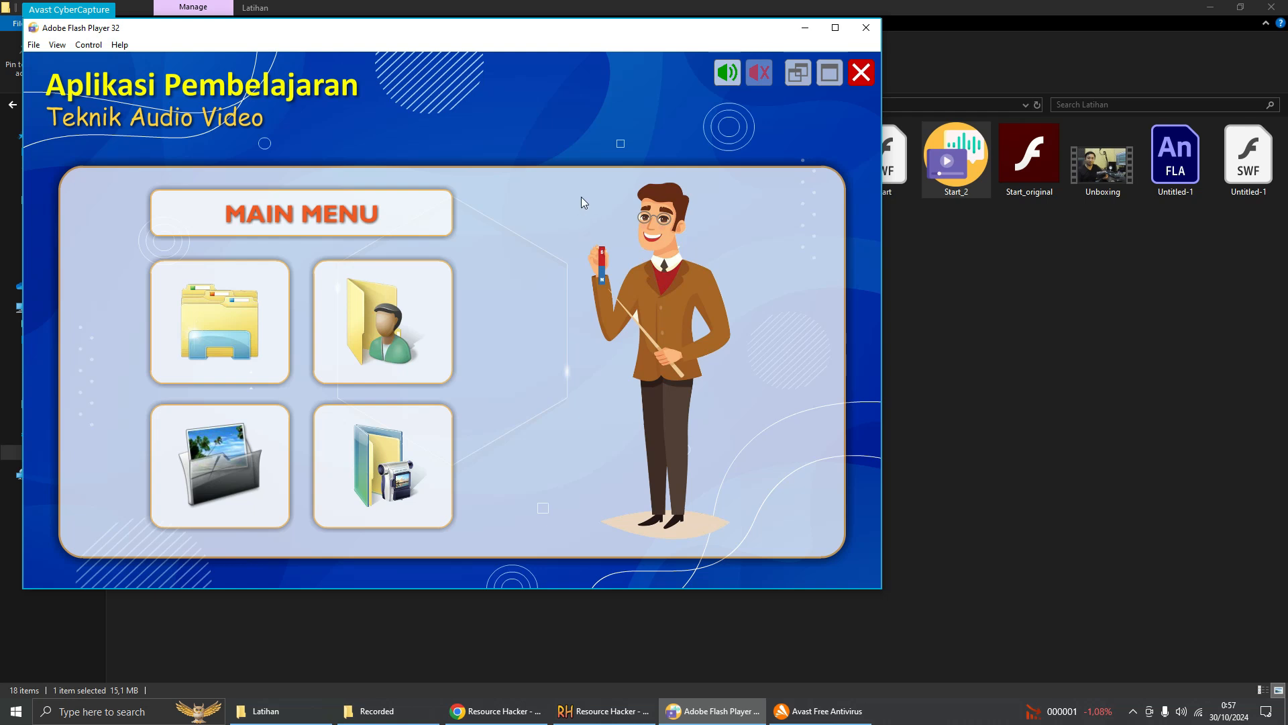
Step: Close both running Flash Player windows and dismiss the Avast scan result for Start_2.exe
left_click(866, 28)
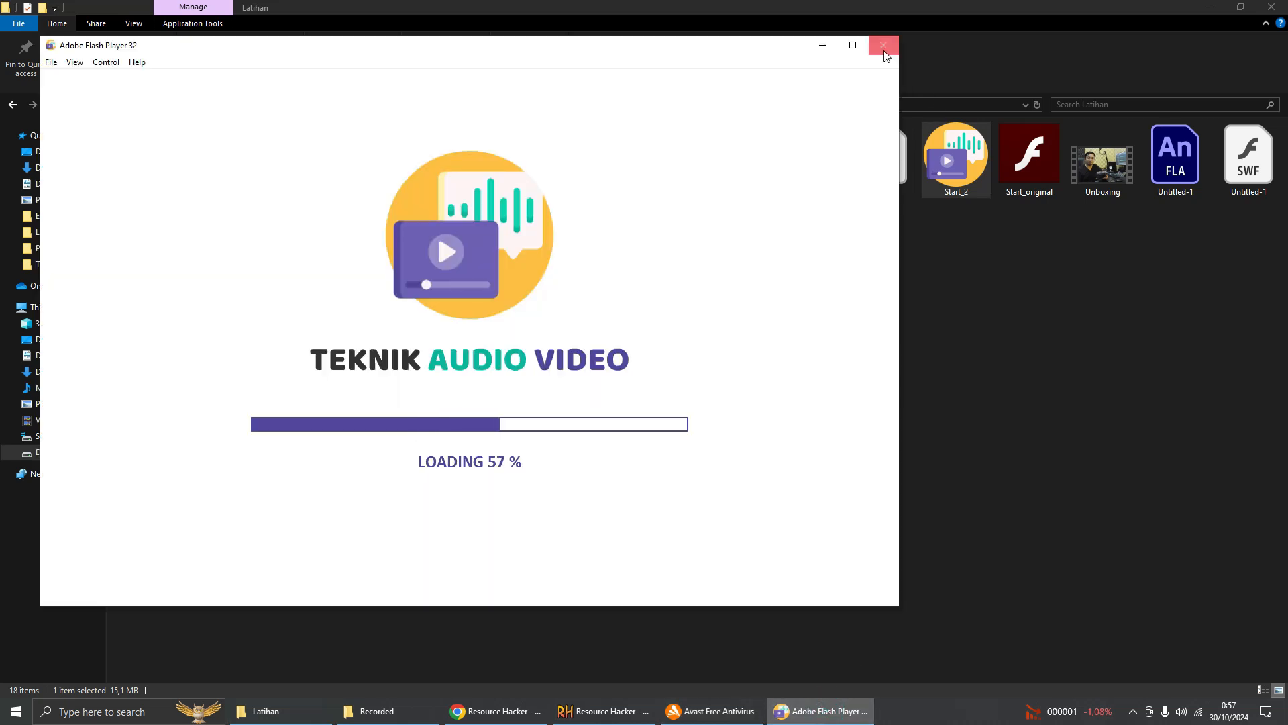
left_click(881, 44)
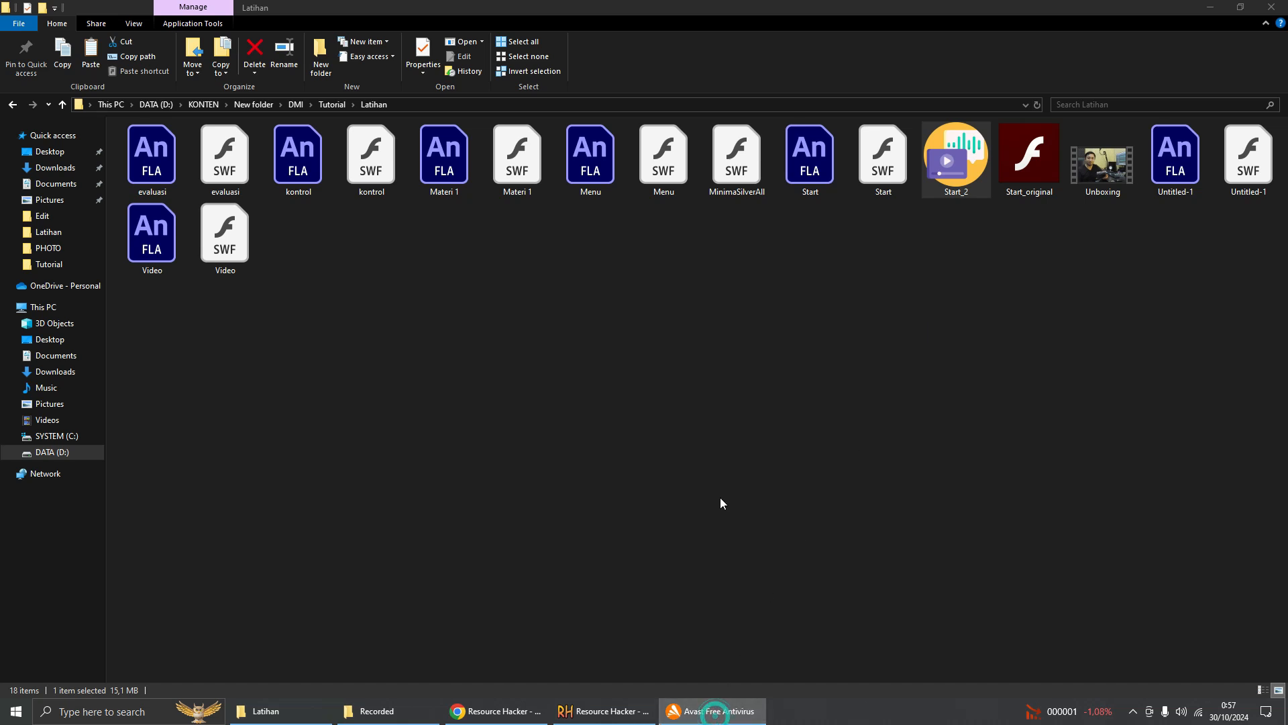
mouse_move(713, 710)
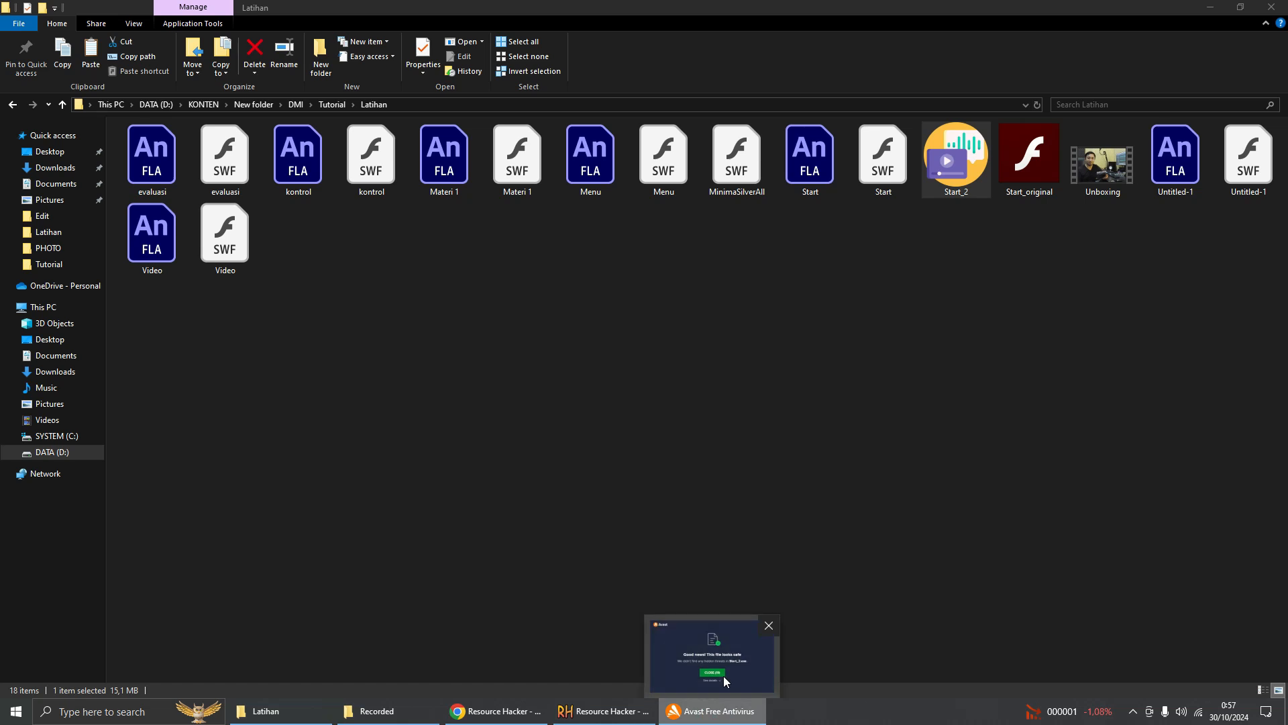
mouse_move(738, 663)
left_click(742, 578)
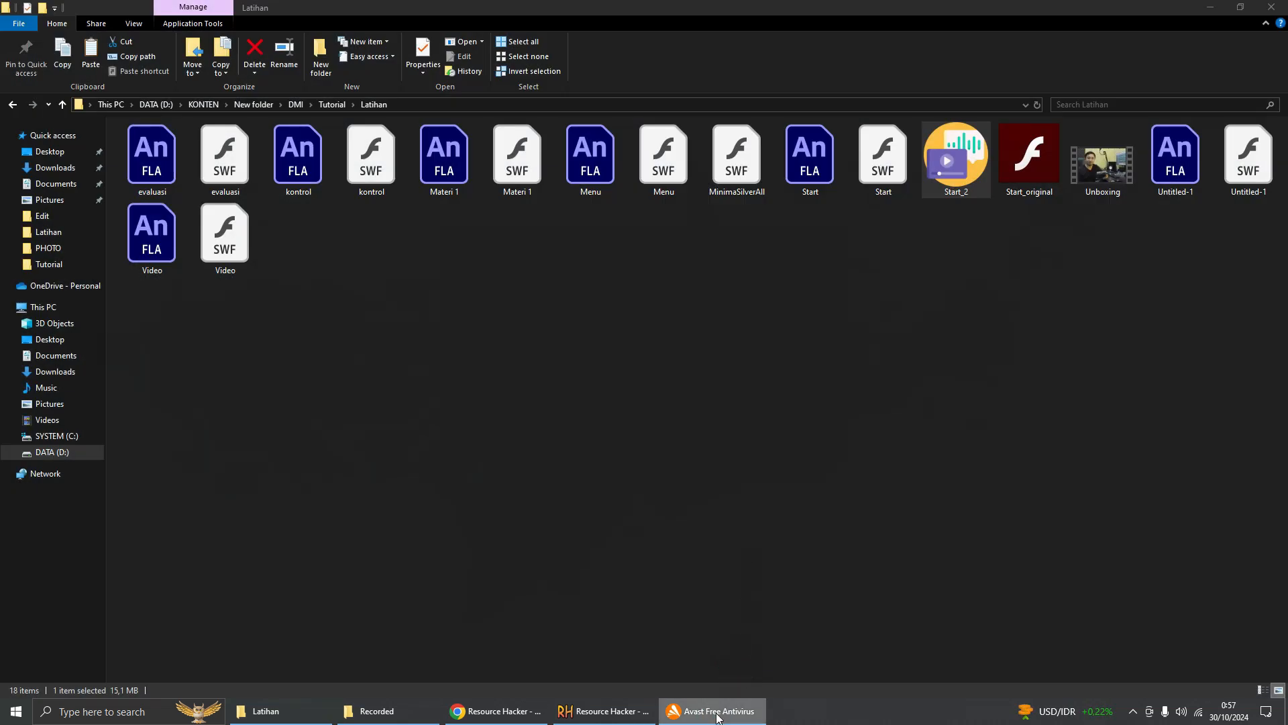
mouse_move(716, 717)
mouse_move(736, 666)
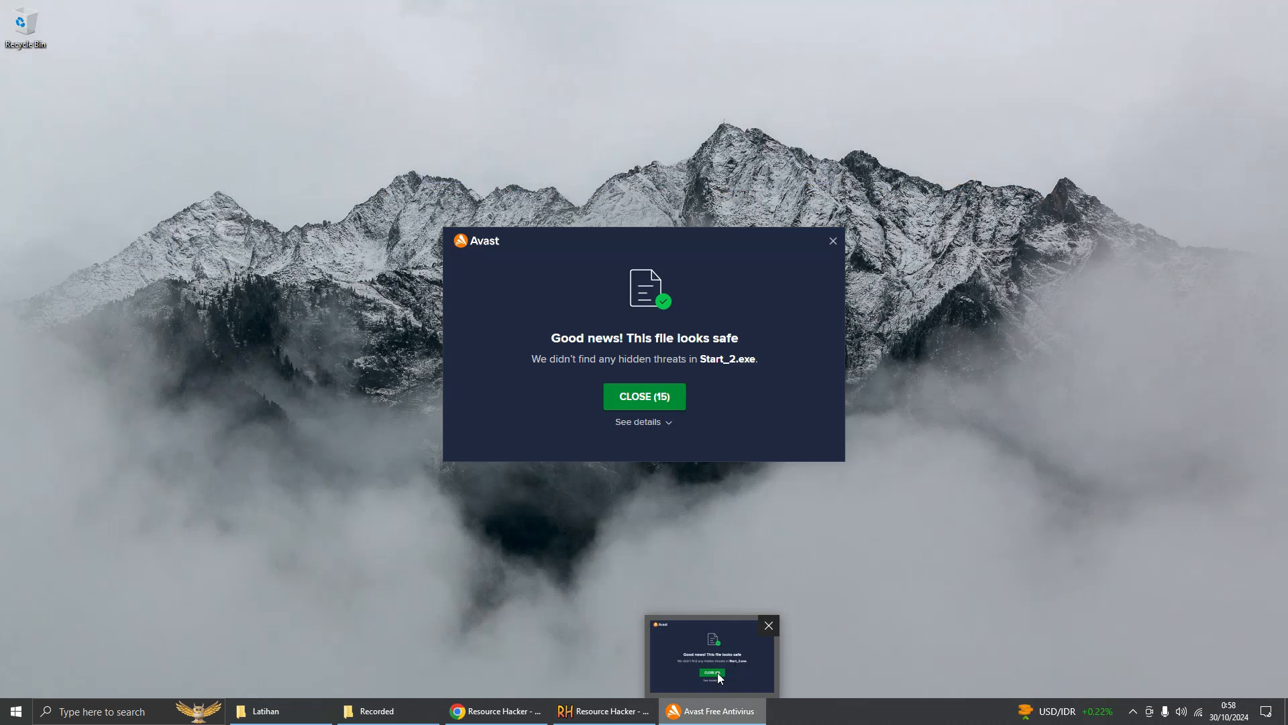
left_click(763, 632)
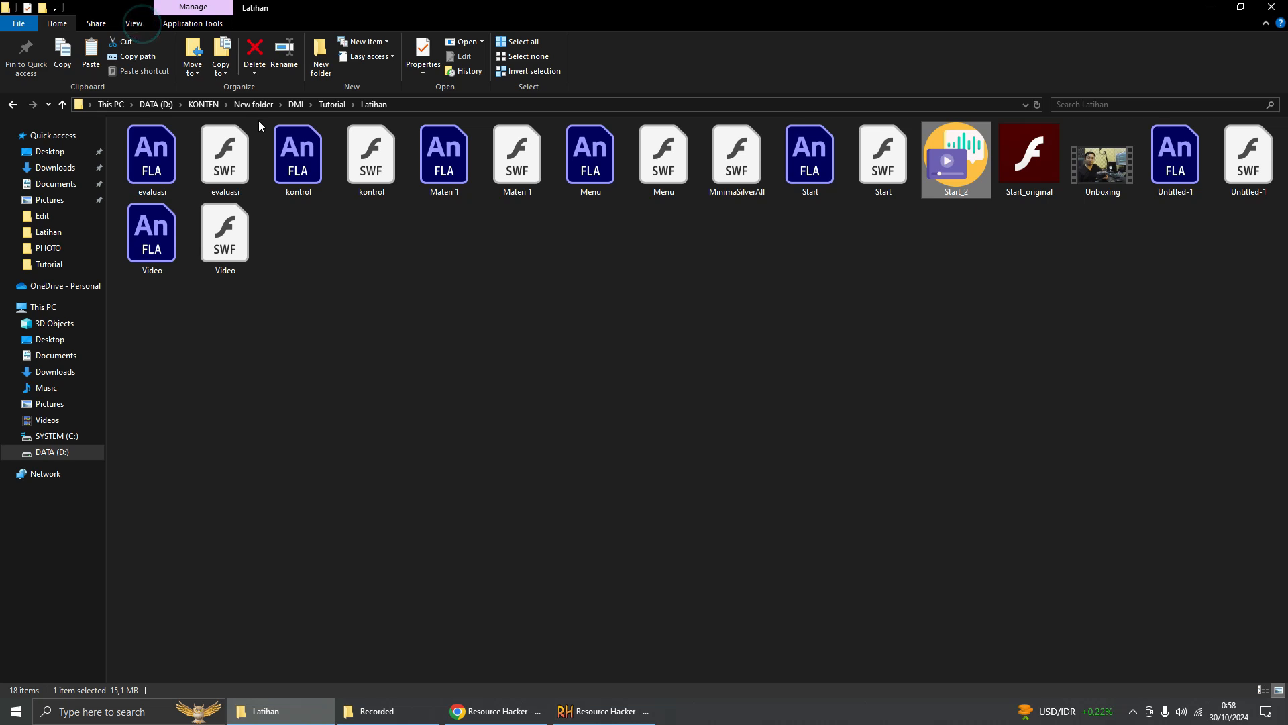
Step: Examine the Latihan folder's files in the List, Tiles and Content layouts, and restore the Large icons layout
left_click(134, 23)
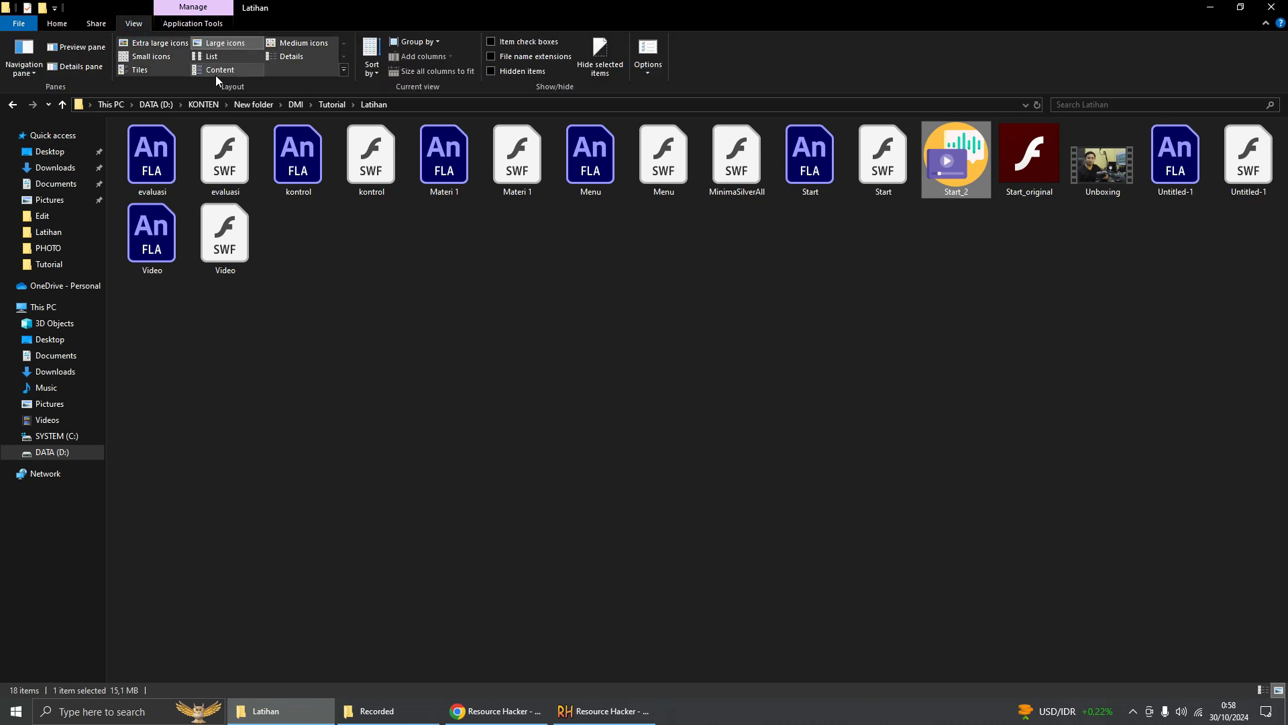
left_click(206, 59)
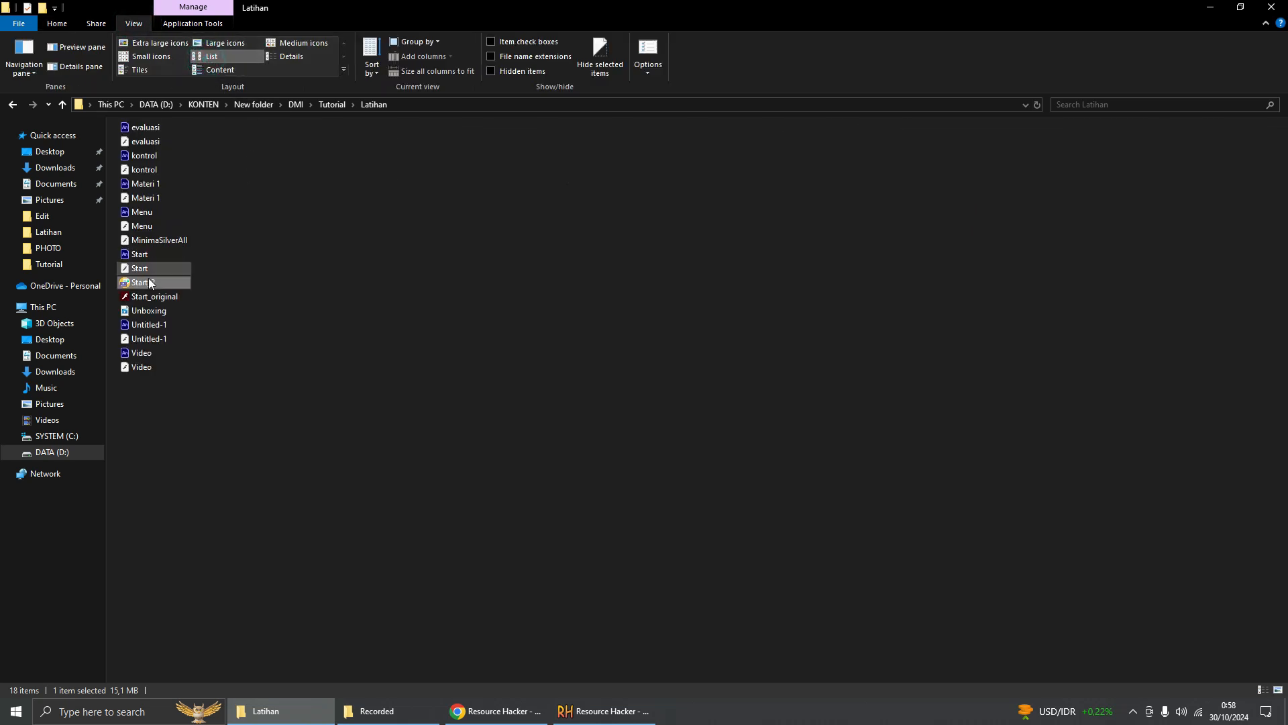
left_click(183, 405)
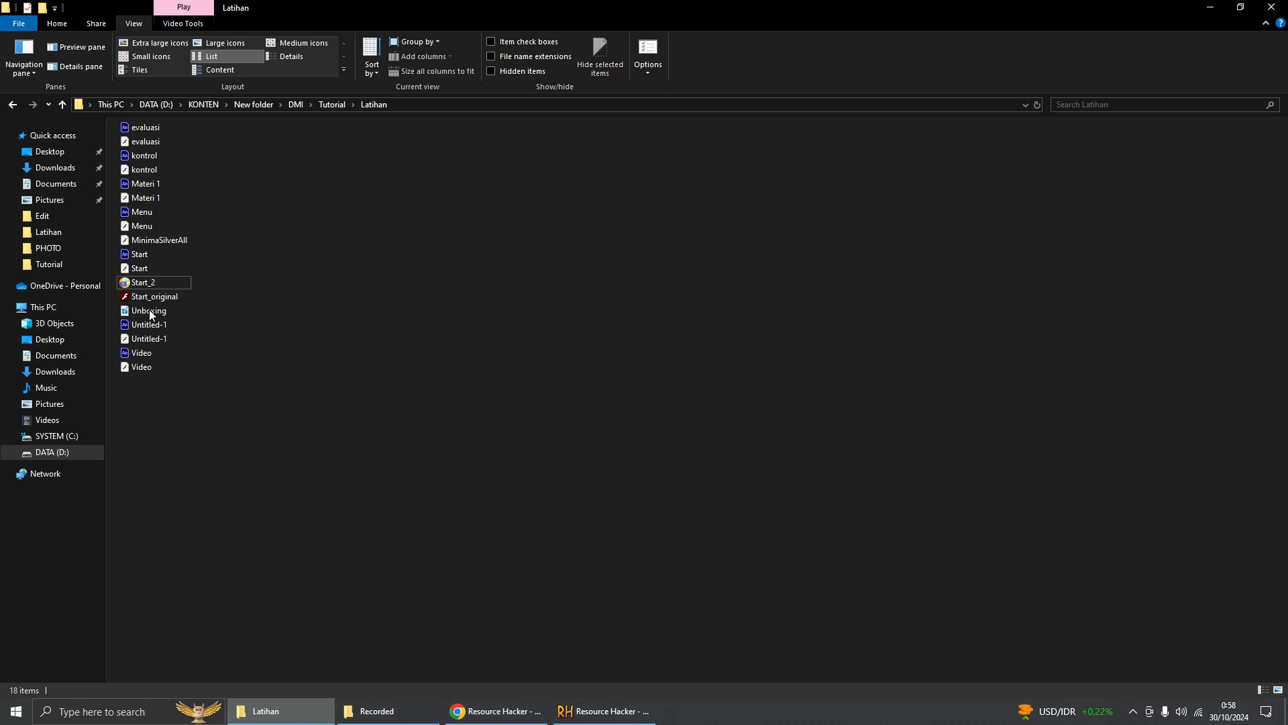
left_click(143, 68)
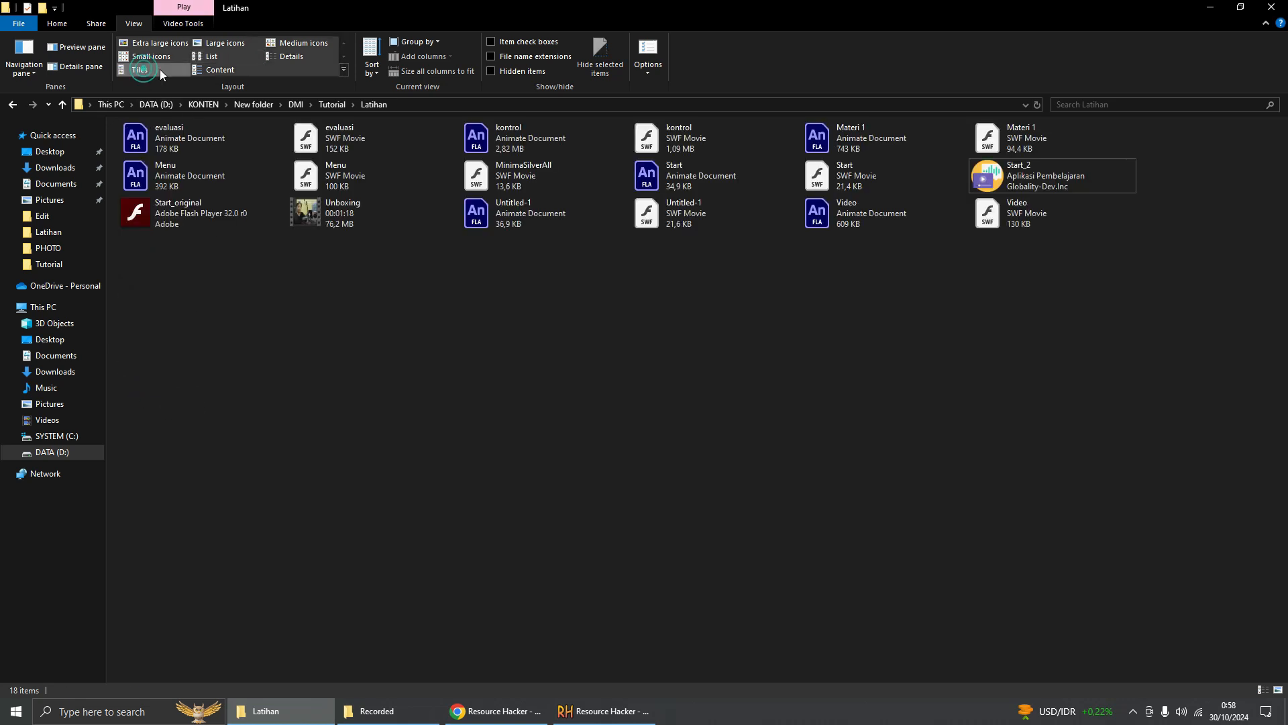
left_click(212, 67)
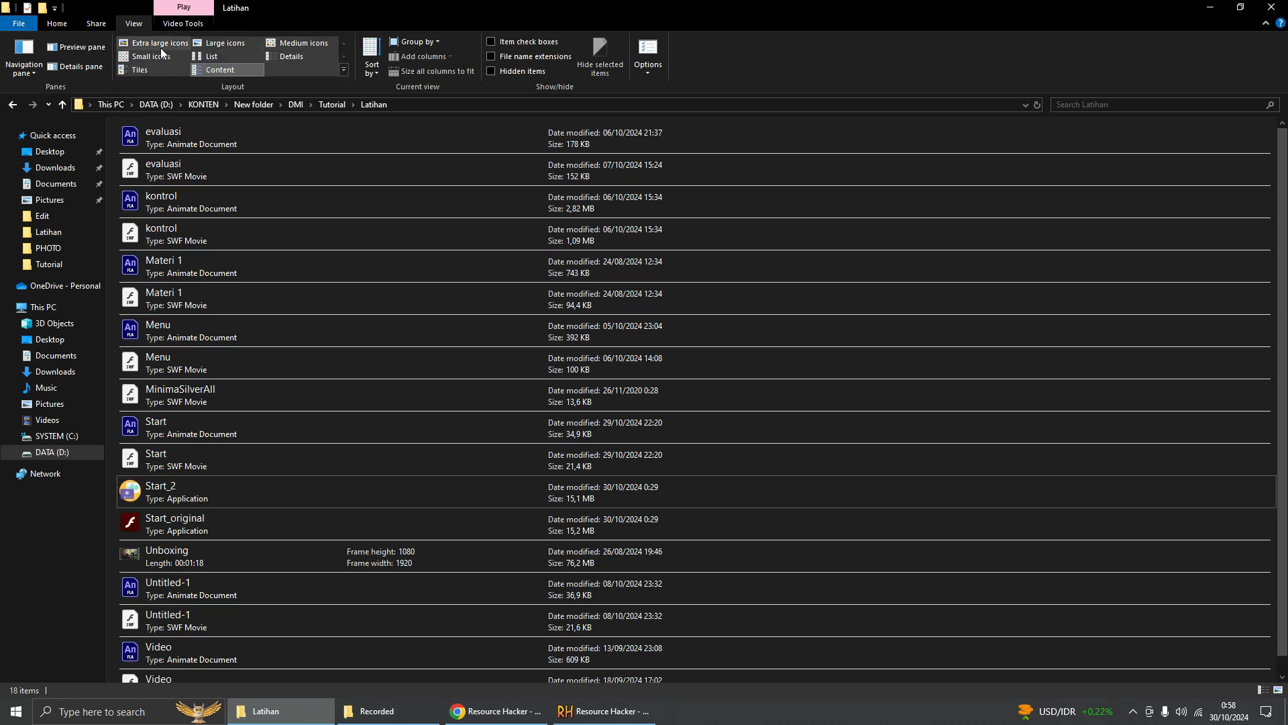
left_click(202, 42)
left_click(55, 24)
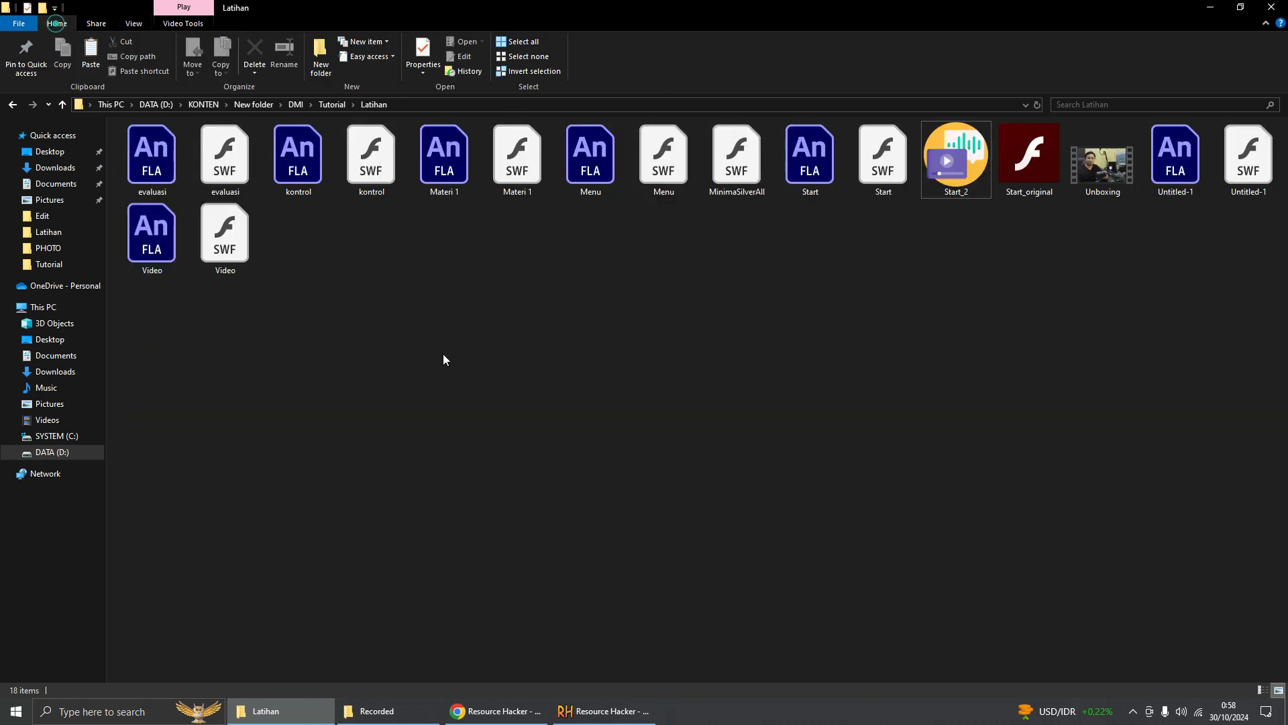
Step: Switch to Resource Hacker, collapse the Version Info branch of Start.exe, and close the program
left_click(604, 711)
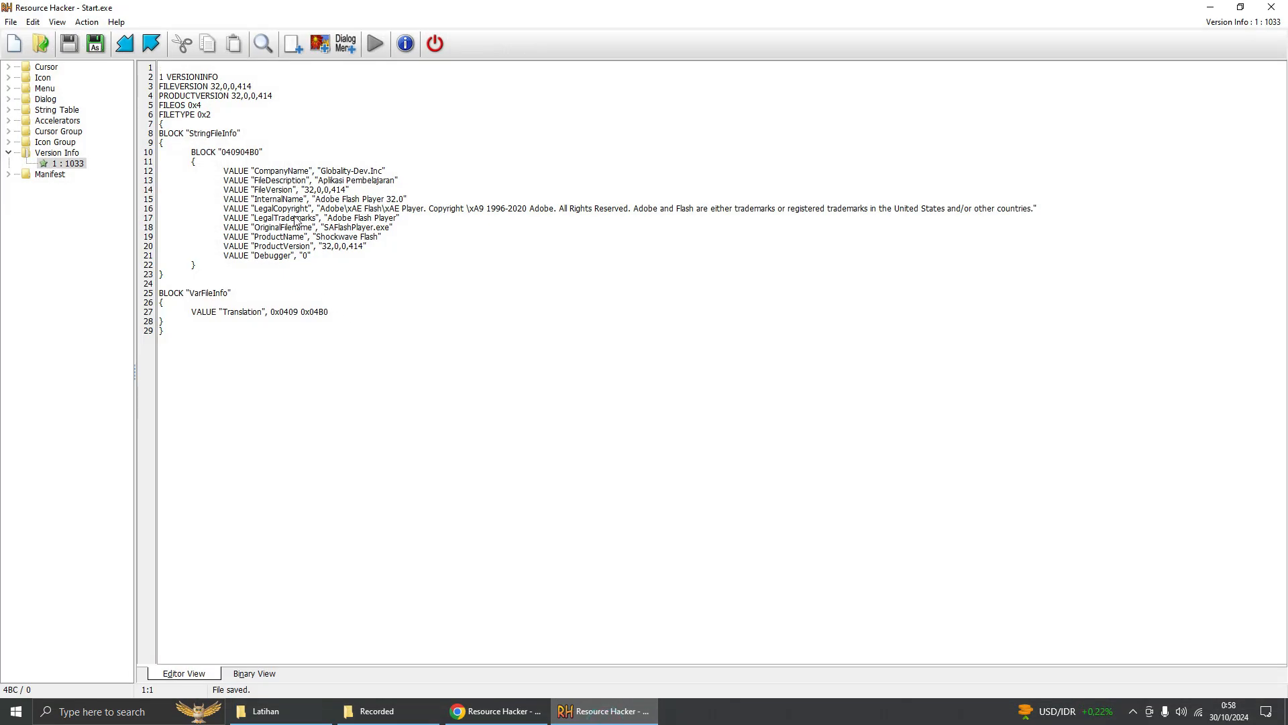
left_click(8, 153)
left_click(8, 156)
left_click(9, 155)
left_click(9, 153)
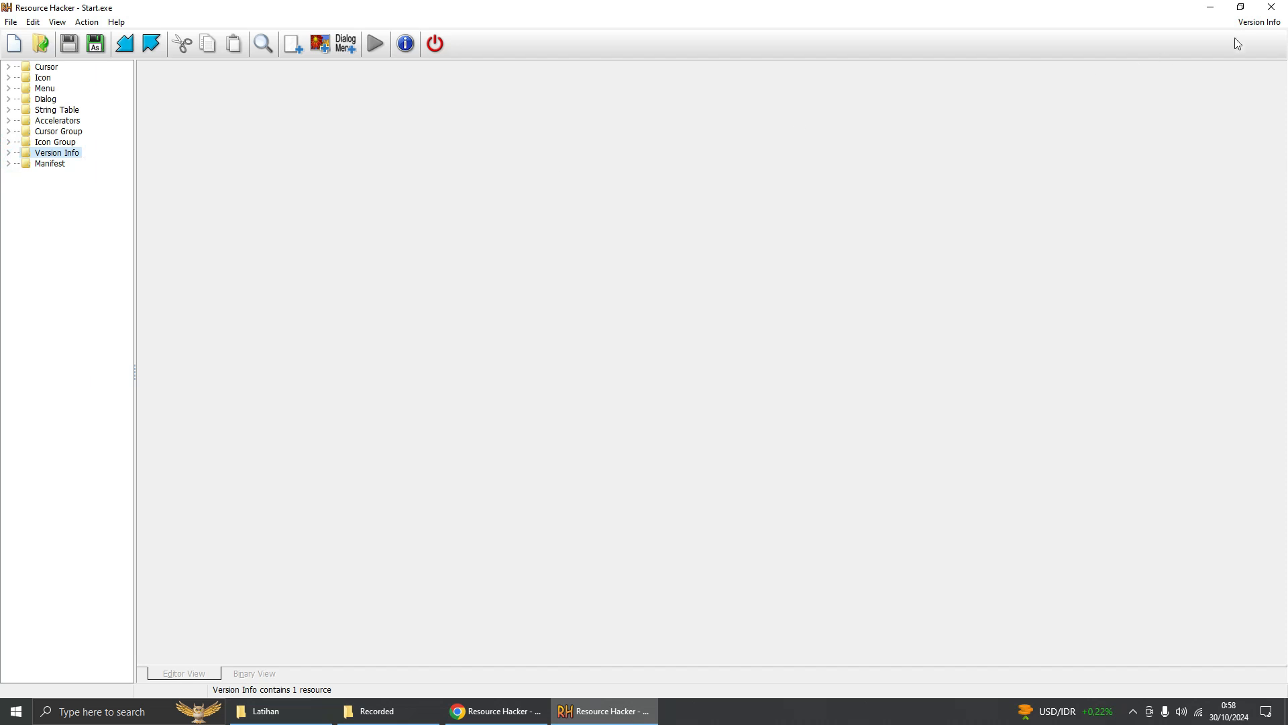
left_click(1273, 8)
Step: Refresh the Latihan folder and minimize its window
right_click(569, 295)
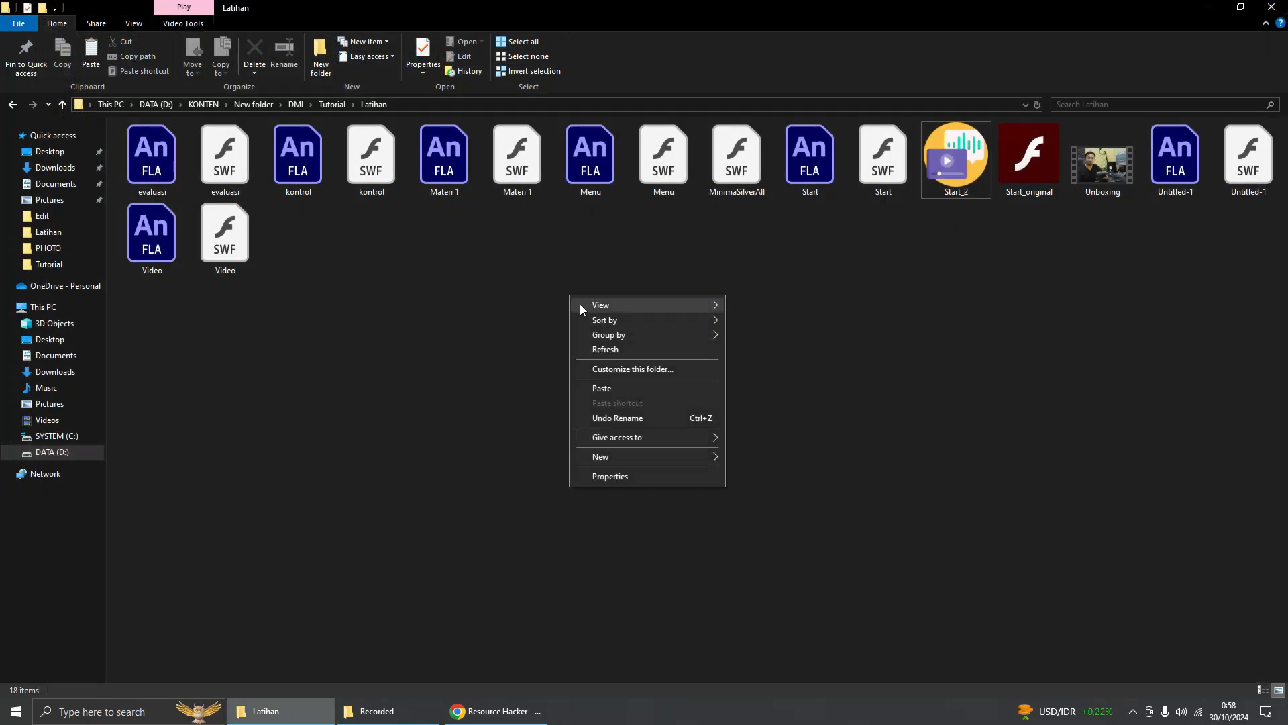
left_click(606, 349)
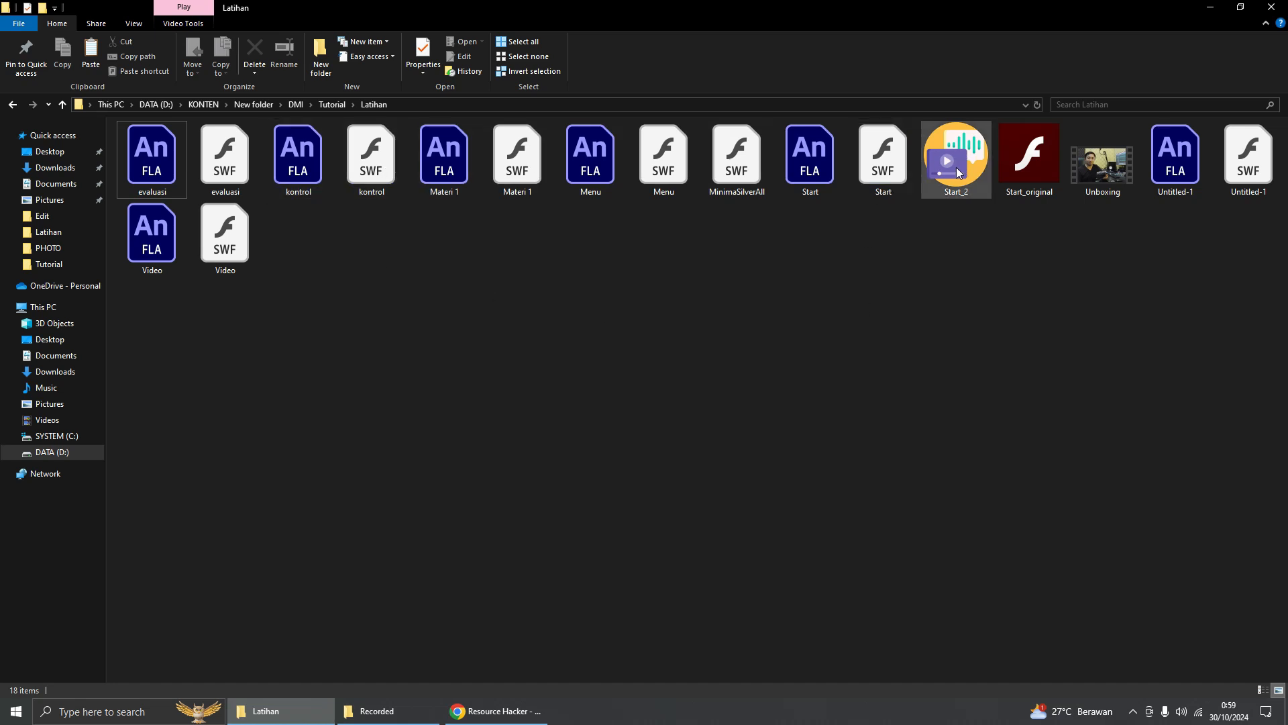
mouse_move(958, 170)
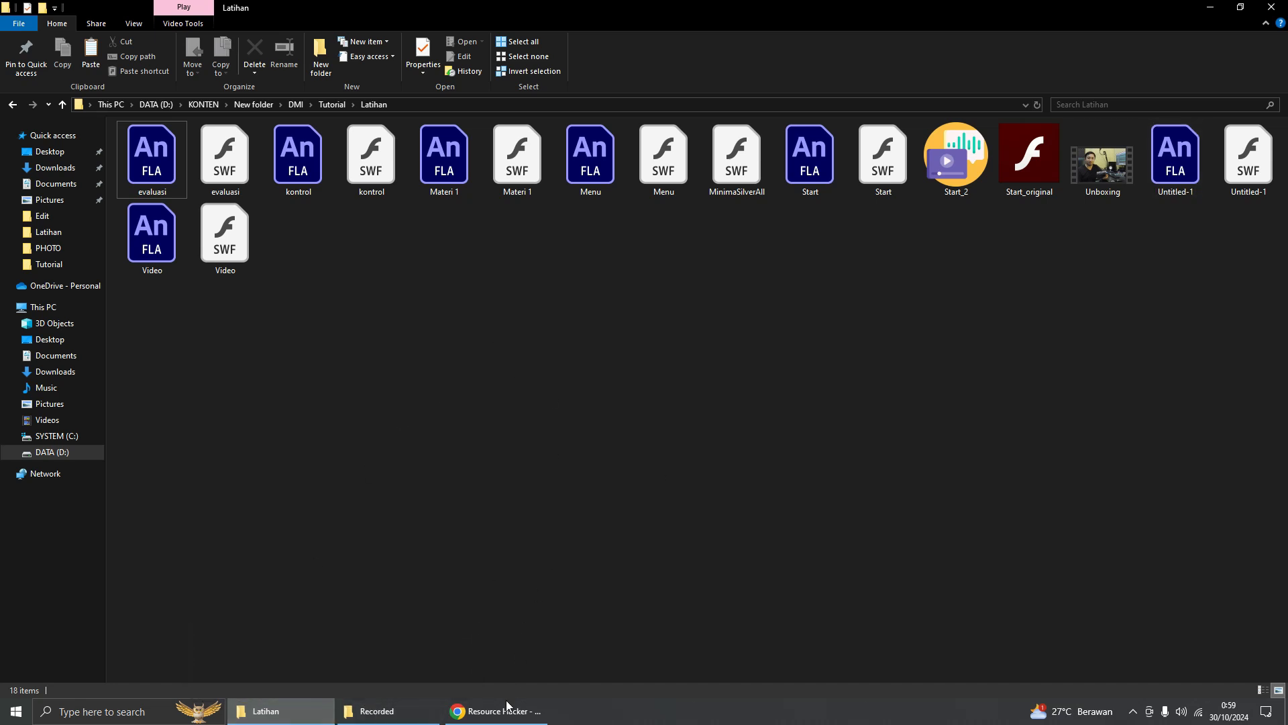
left_click(1210, 7)
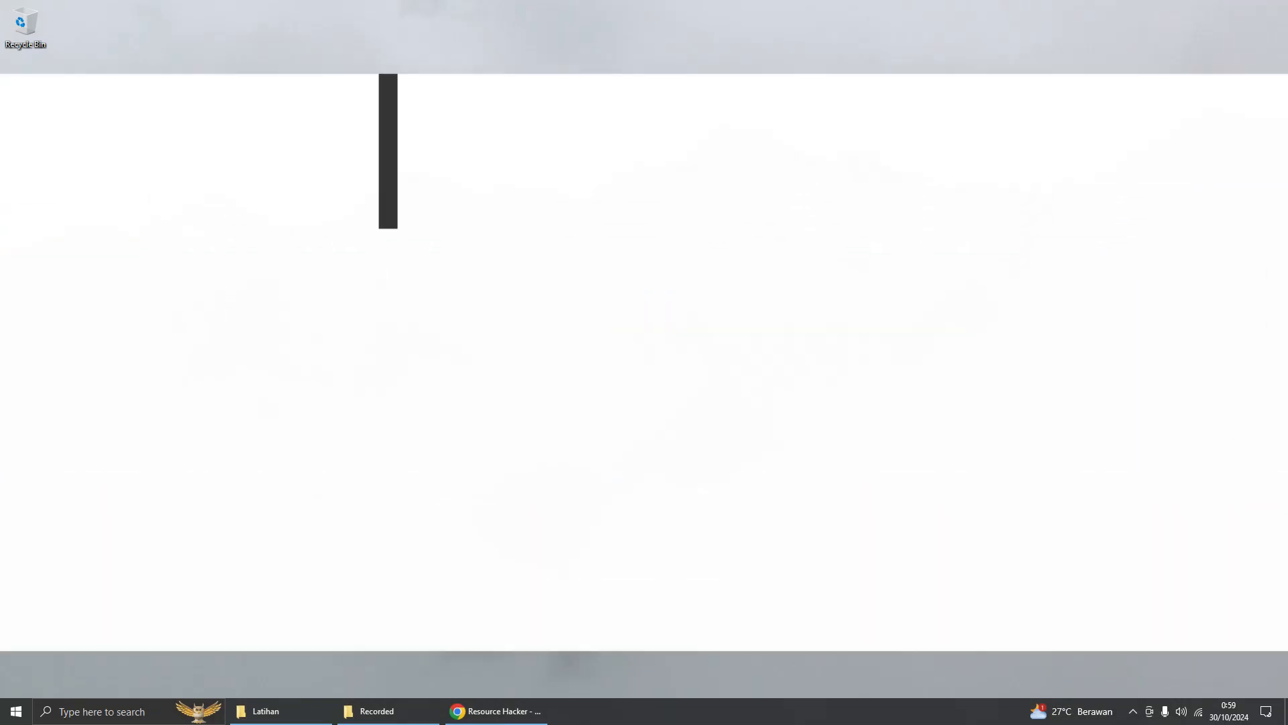